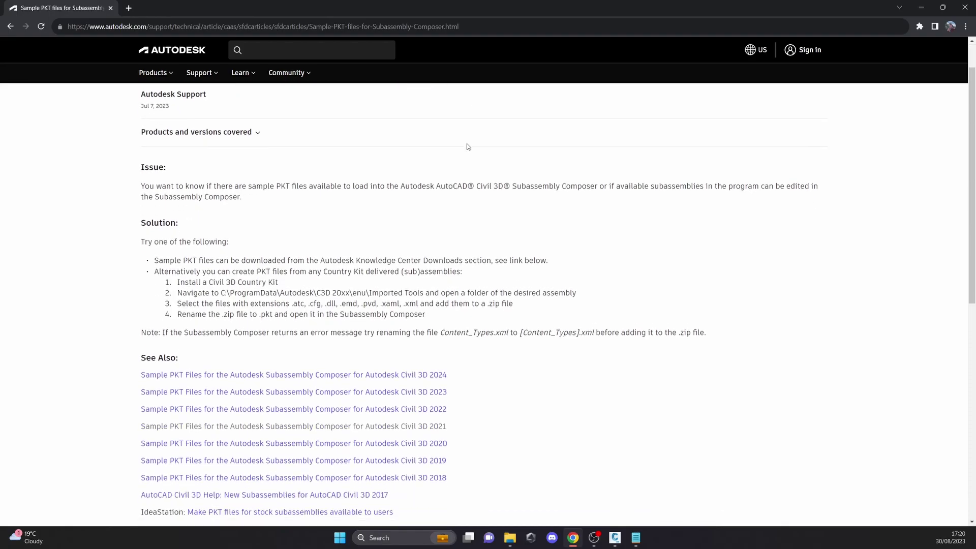
Read through the Autodesk support article on sample PKT files for Subassembly Composer, noting its web address.
scroll(515, 208, "down", 2)
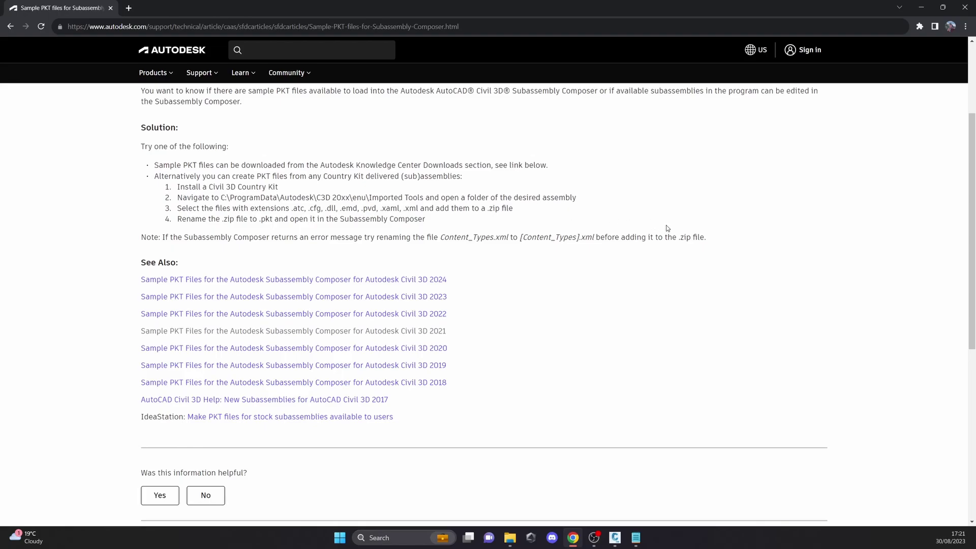
scroll(666, 230, "up", 3)
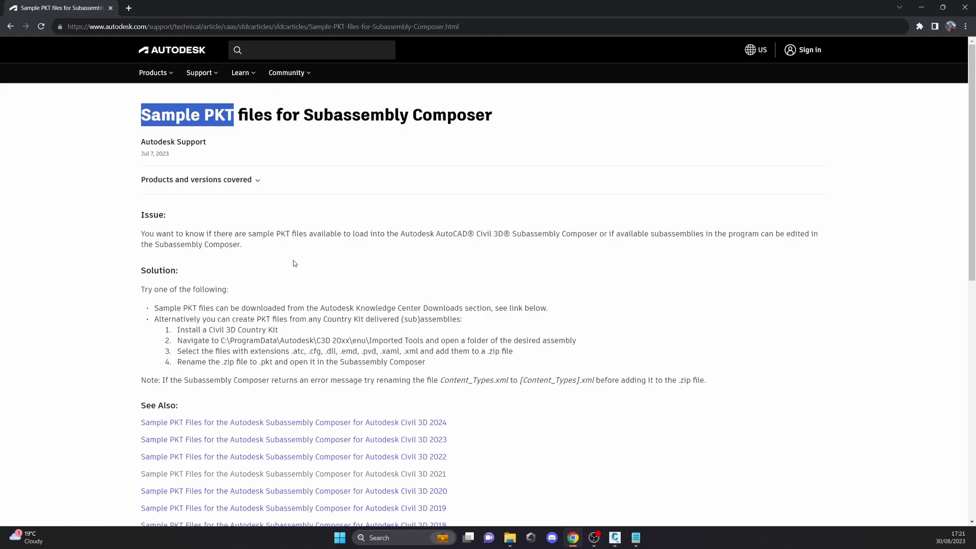
left_click_drag(501, 27, 68, 13)
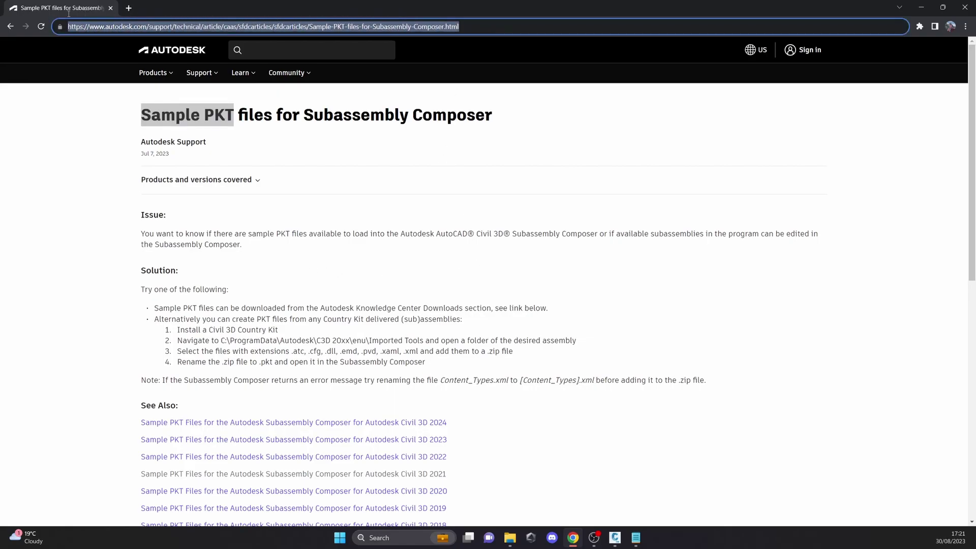
scroll(479, 303, "down", 5)
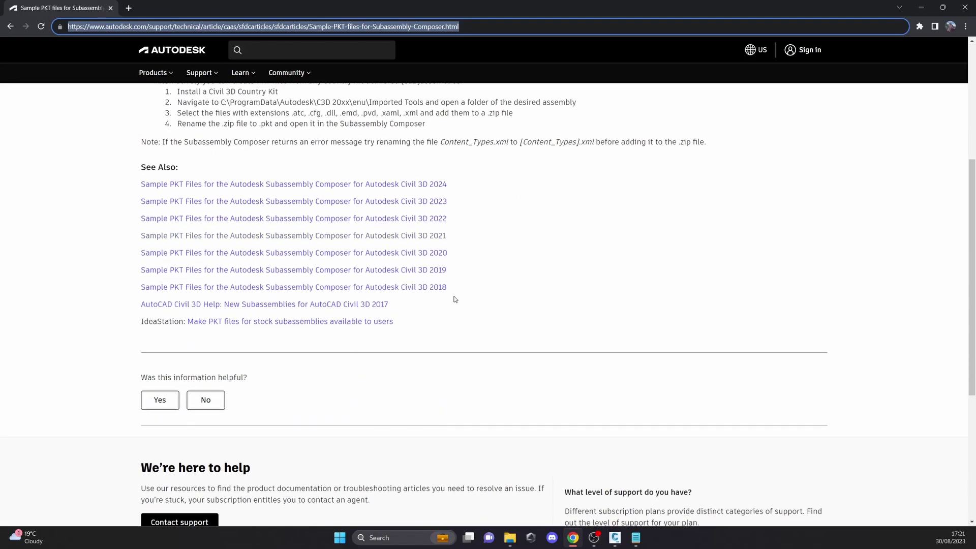
scroll(514, 239, "up", 3)
scroll(493, 218, "up", 2)
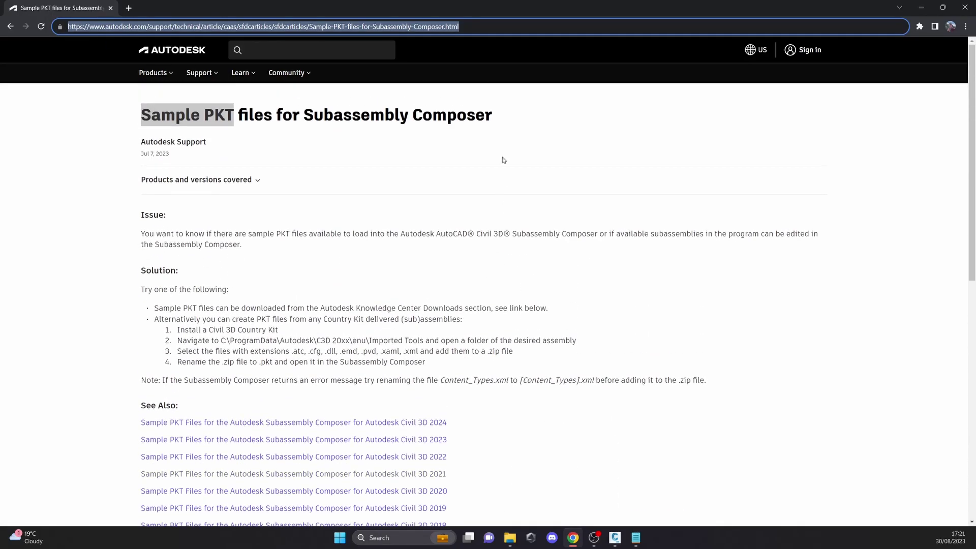
left_click_drag(460, 26, 65, 29)
left_click(77, 152)
scroll(352, 197, "down", 4)
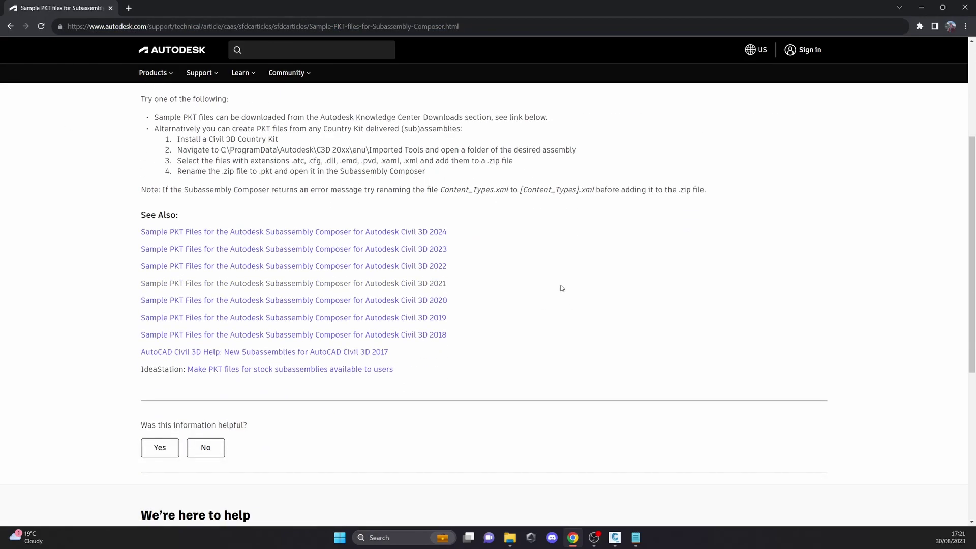
Examine the See Also download links for each Civil 3D version, focusing on the 2021 sample PKT files.
scroll(520, 284, "up", 1)
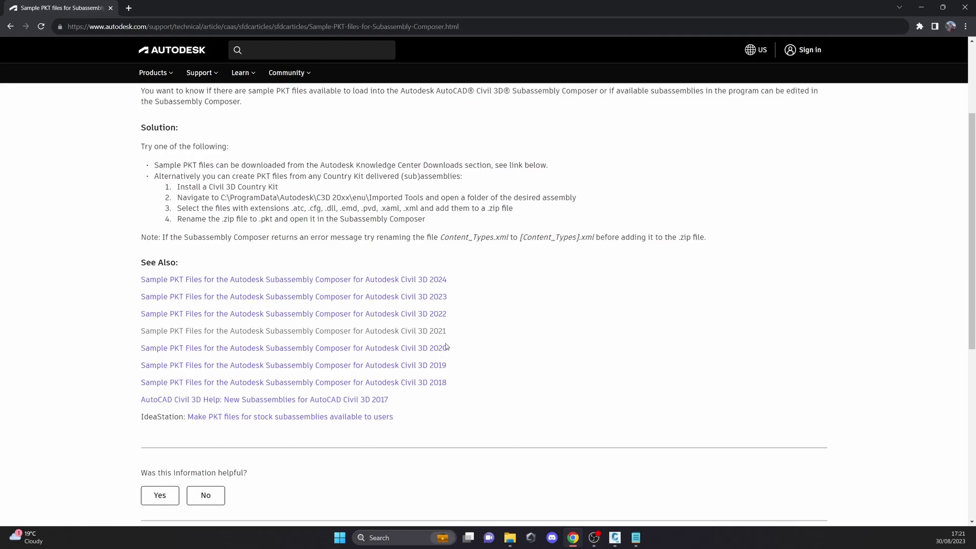
mouse_move(479, 334)
left_mouse_down()
mouse_move(428, 331)
mouse_move(478, 338)
left_mouse_up()
left_click_drag(127, 335, 465, 330)
left_click(474, 330)
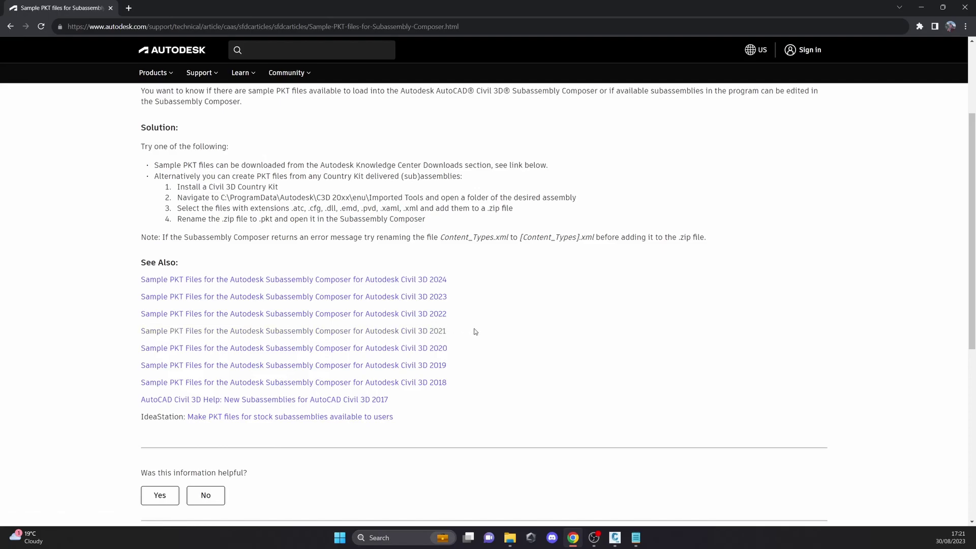
key("alt+Tab")
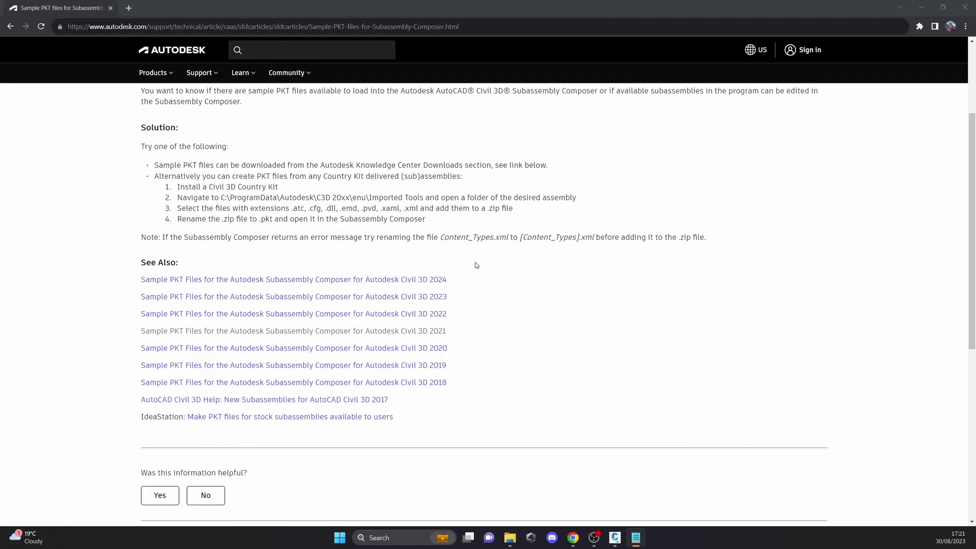
left_click_drag(485, 267, 436, 397)
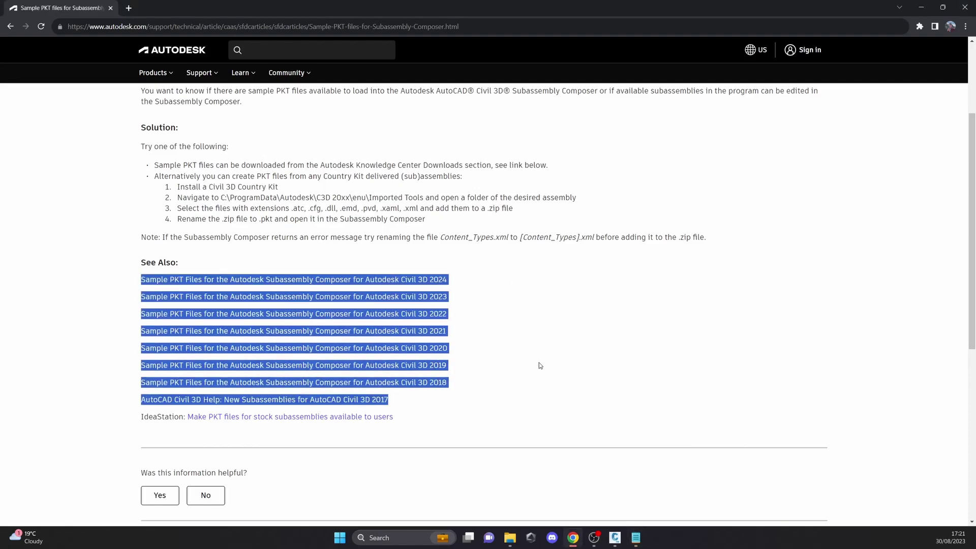
scroll(539, 364, "down", 2)
left_click(517, 268)
scroll(463, 307, "up", 3)
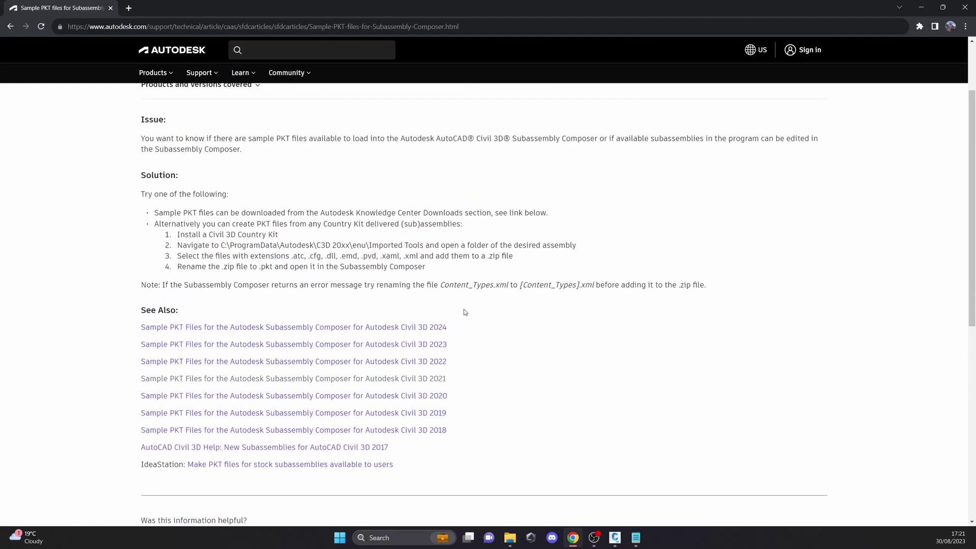
left_click_drag(451, 382, 432, 386)
scroll(473, 380, "down", 2)
scroll(477, 338, "up", 3)
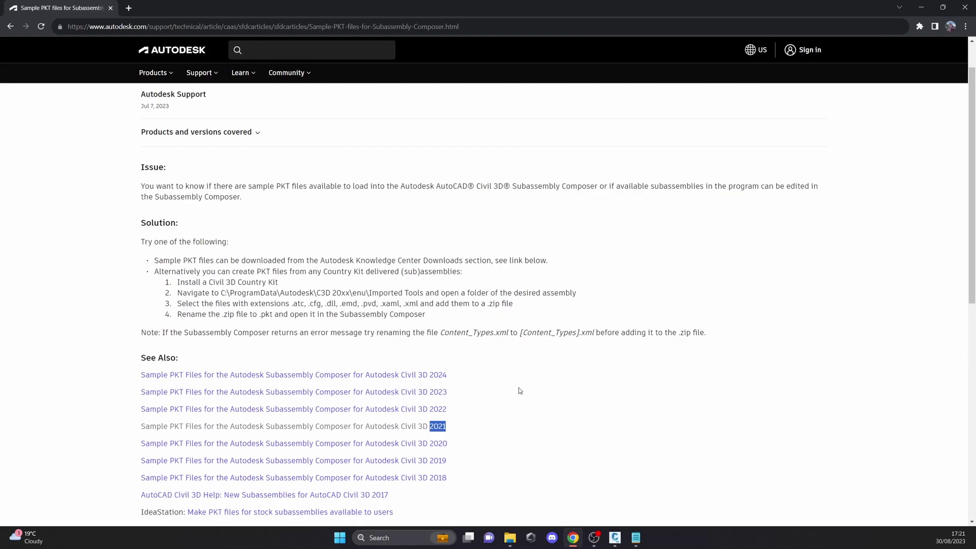
scroll(559, 376, "down", 2)
scroll(701, 305, "up", 3)
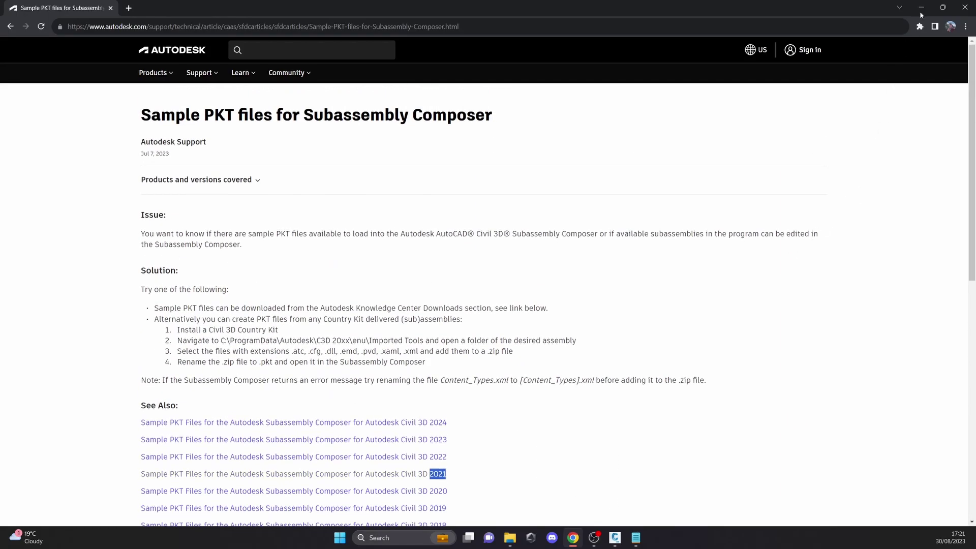
Switch to Subassembly Composer and open API_Function_Examples.pkt from the Subassembly_Composer_Sample_PKT_Files_Release-2021 folder.
left_click(888, 267)
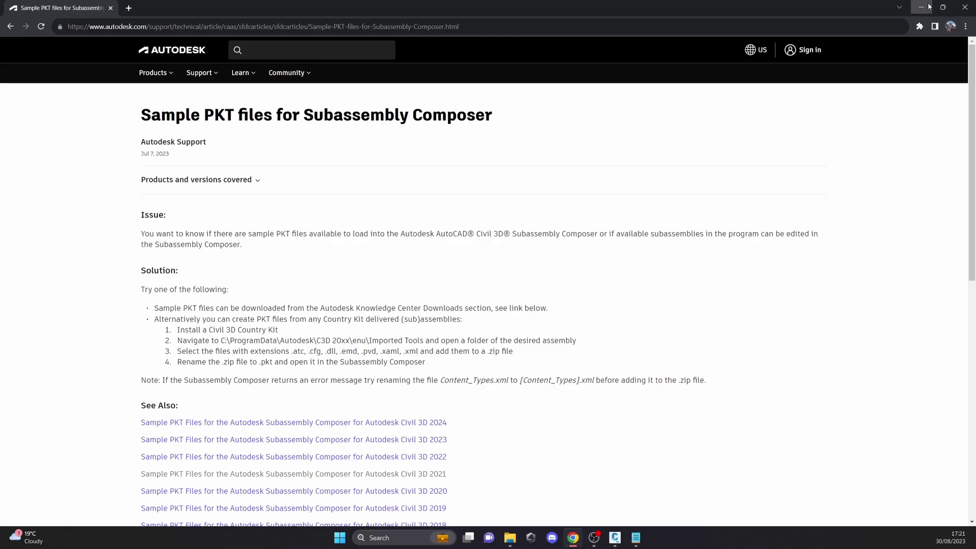
left_click(928, 7)
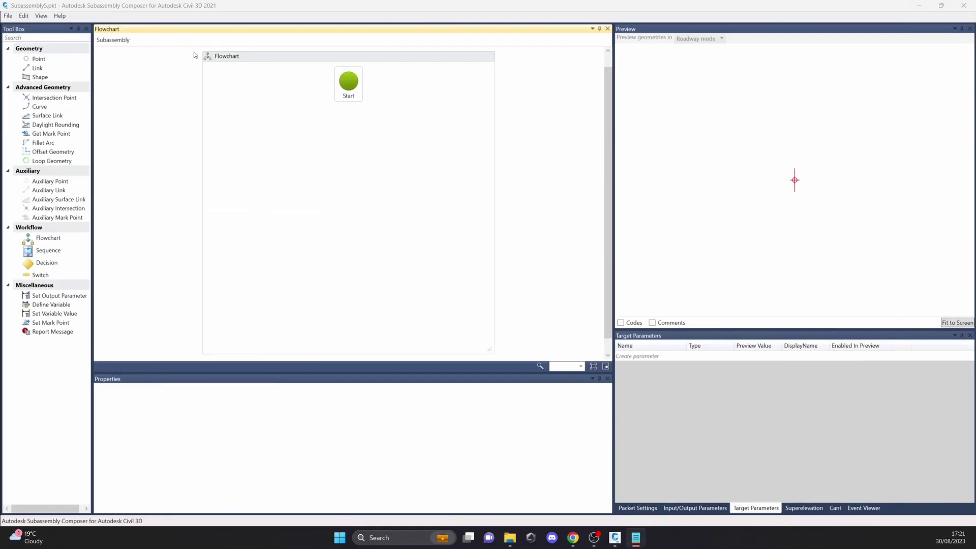
left_click(10, 18)
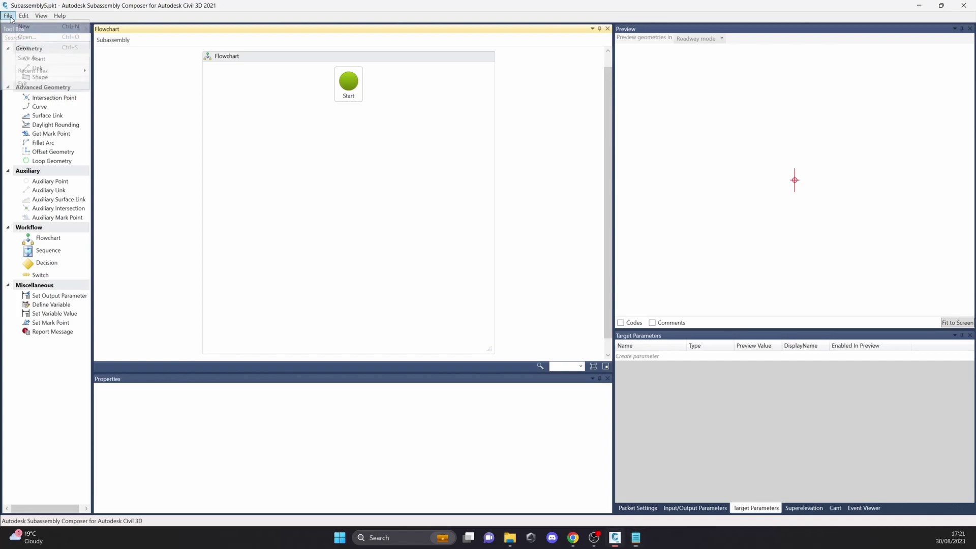
left_click(31, 49)
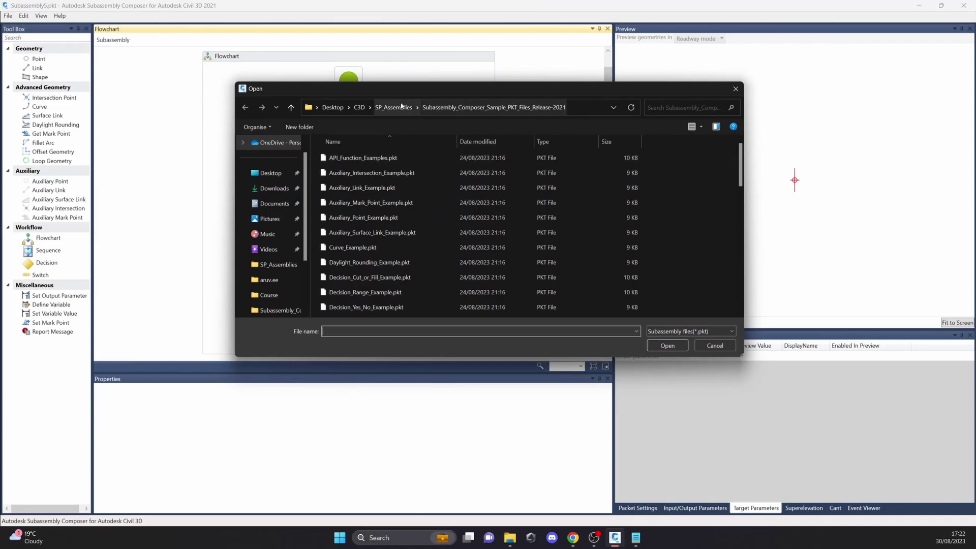
scroll(432, 235, "down", 6)
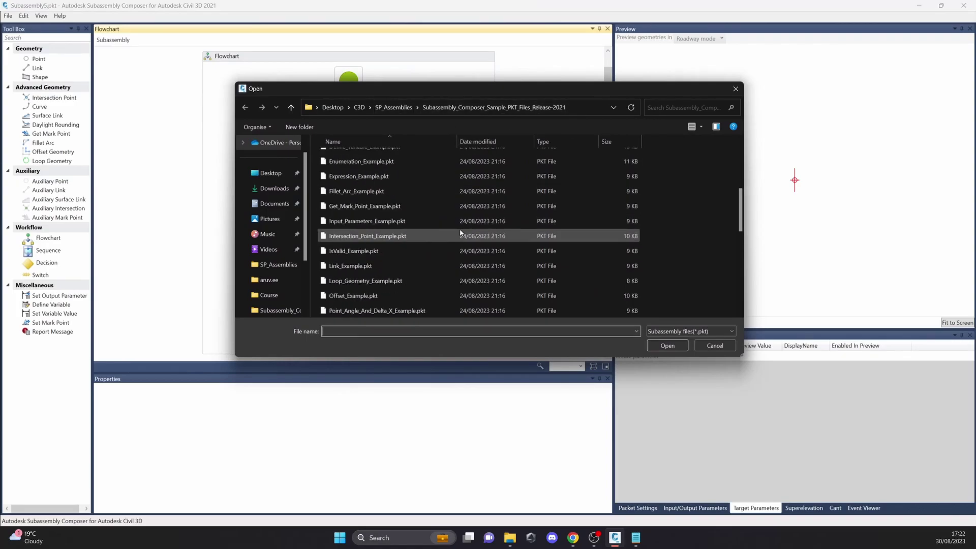
scroll(432, 234, "up", 6)
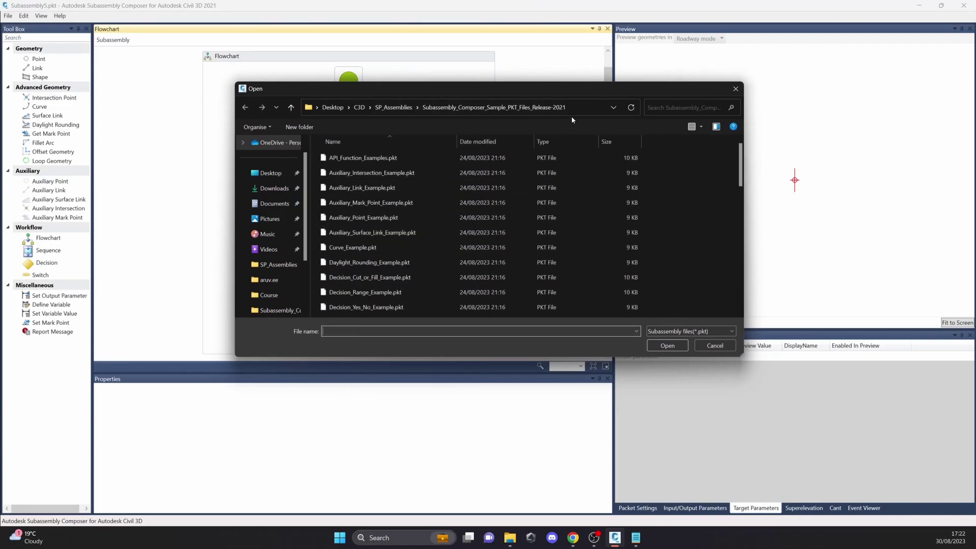
left_click_drag(510, 96, 485, 96)
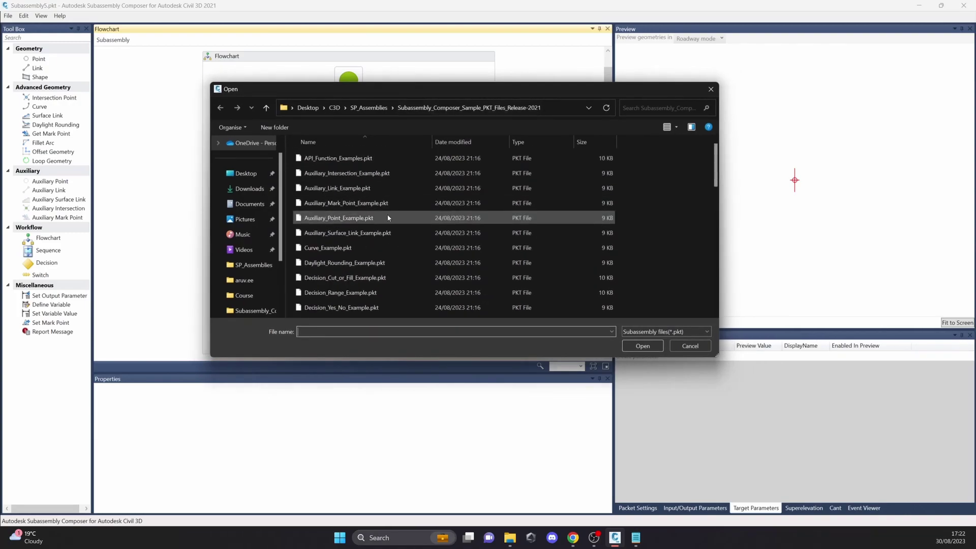
left_click(341, 160)
left_click(643, 345)
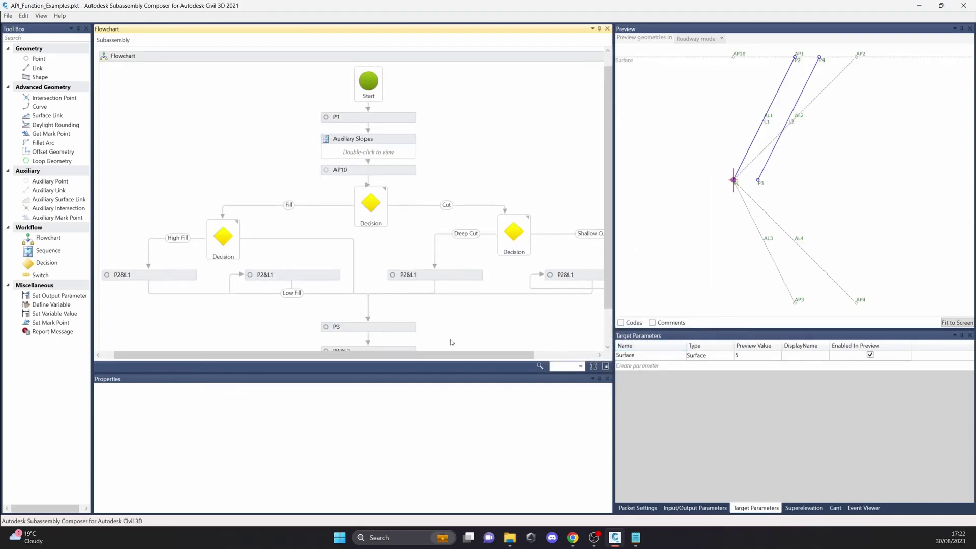
Lower the target surface in the preview to a value of about 1.76.
left_click_drag(465, 356, 502, 348)
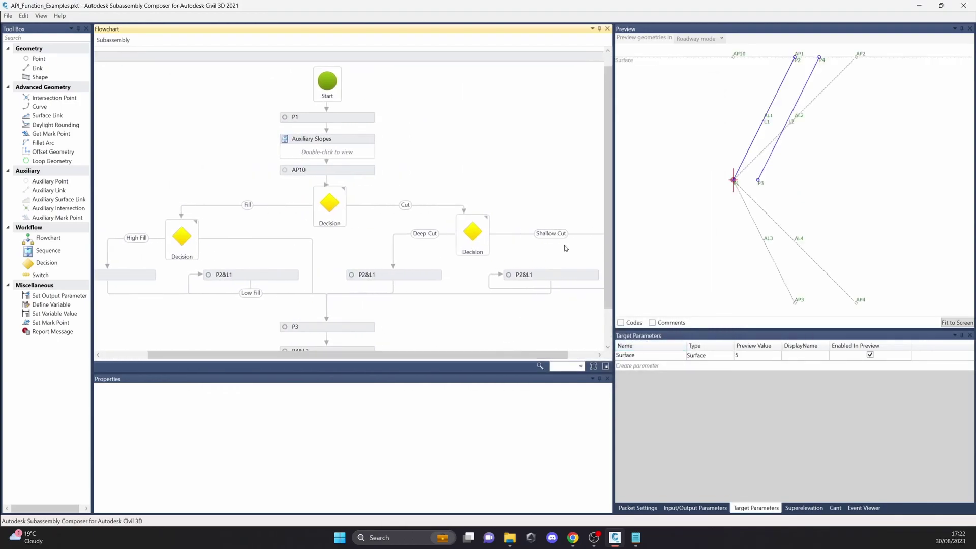
left_click_drag(627, 61, 642, 132)
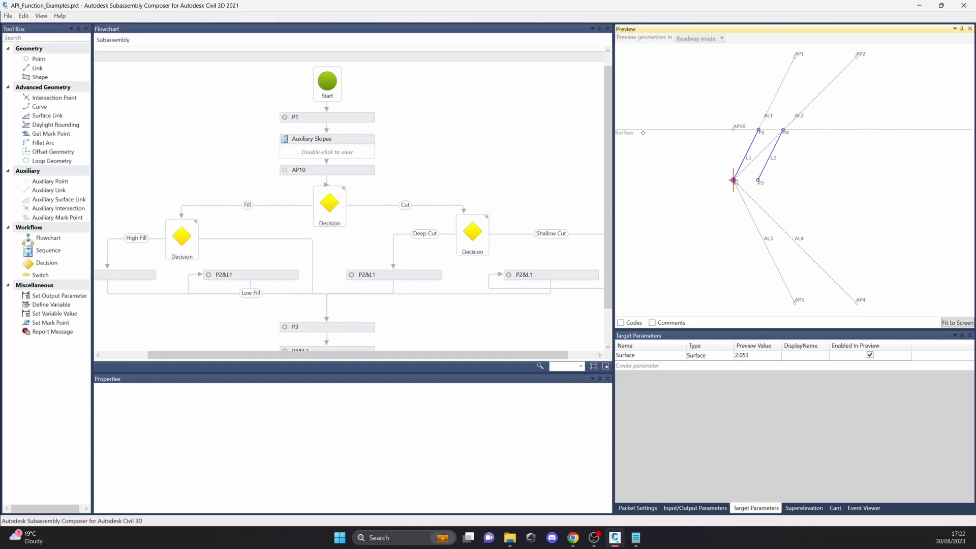
left_click_drag(440, 355, 433, 354)
left_click_drag(642, 129, 641, 137)
Inspect the properties of P1 and of the four auxiliary points inside the Auxiliary Slopes sequence.
left_click(354, 119)
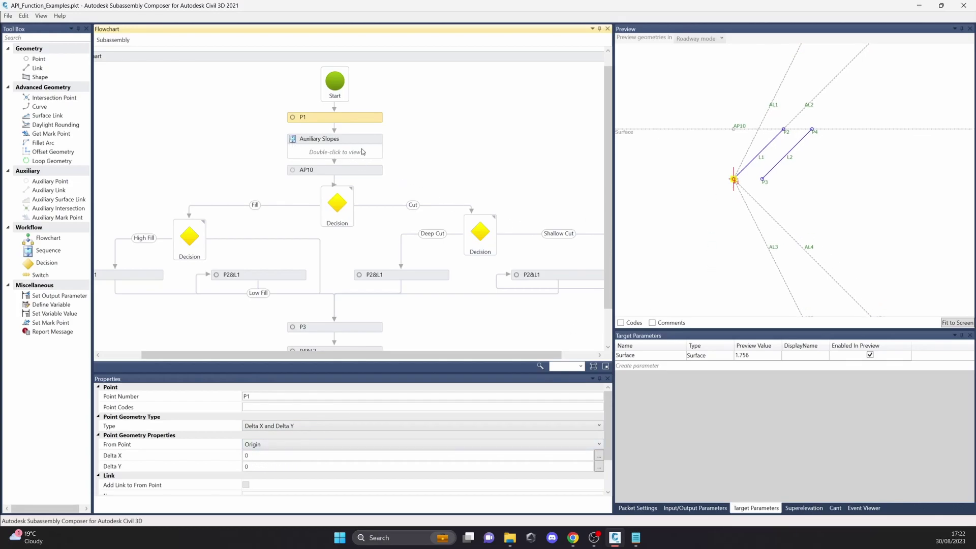
double_click(332, 145)
left_click(378, 165)
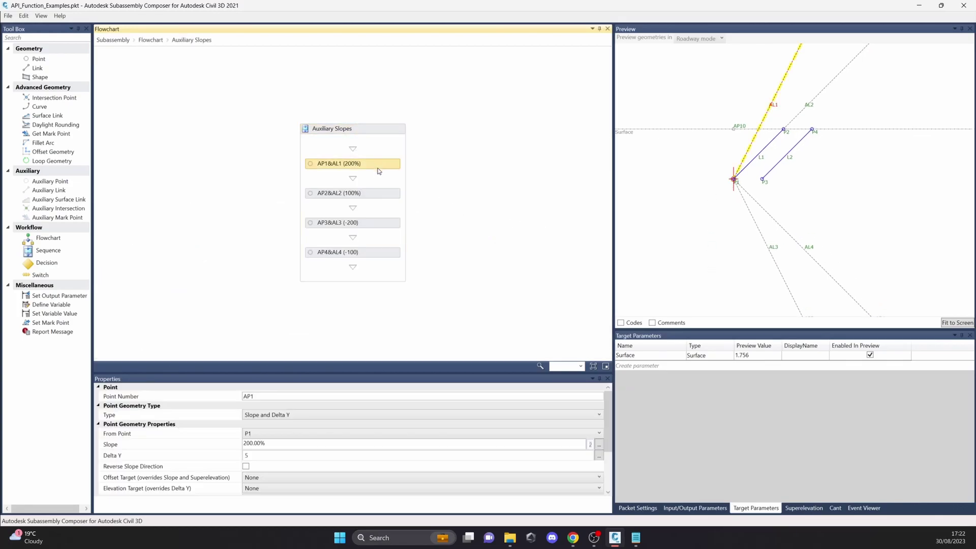
left_click(380, 195)
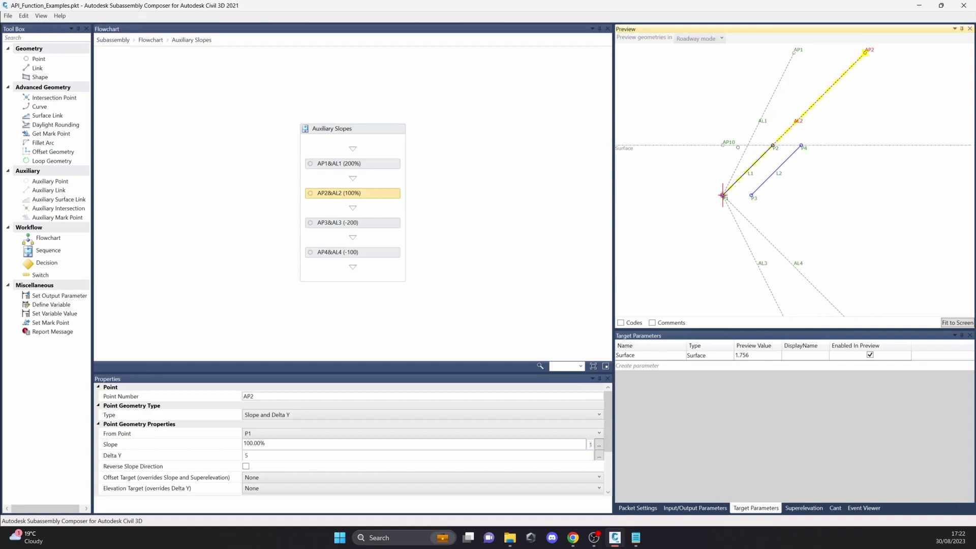
left_click(384, 225)
left_click(383, 255)
Examine the auxiliary slope links and points AP1 to AP4 relative to the surface in the preview.
scroll(739, 222, "down", 1)
middle_click_drag(739, 221, 730, 197)
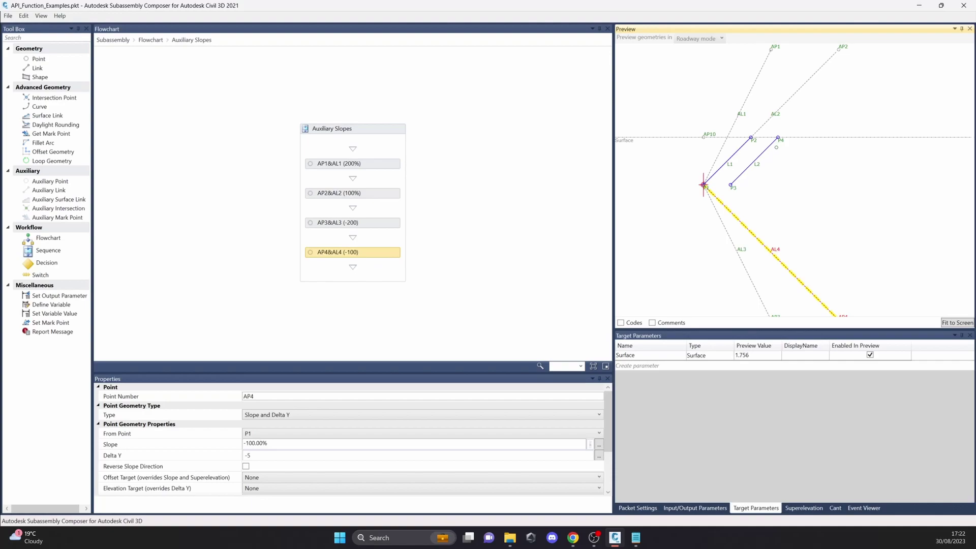
scroll(735, 138, "up", 1)
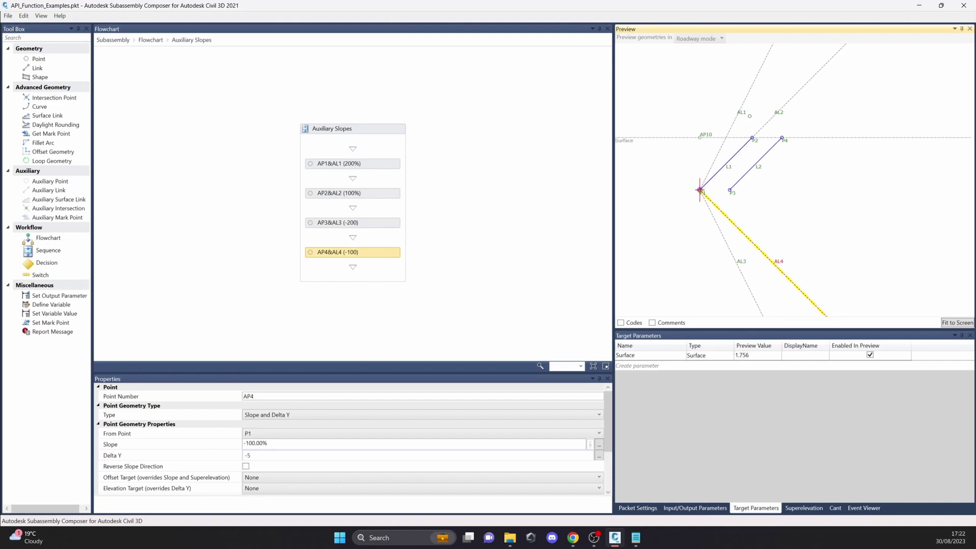
middle_click_drag(785, 141, 782, 94)
middle_click_drag(816, 177, 774, 101)
middle_click_drag(812, 196, 818, 251)
scroll(807, 226, "down", 1)
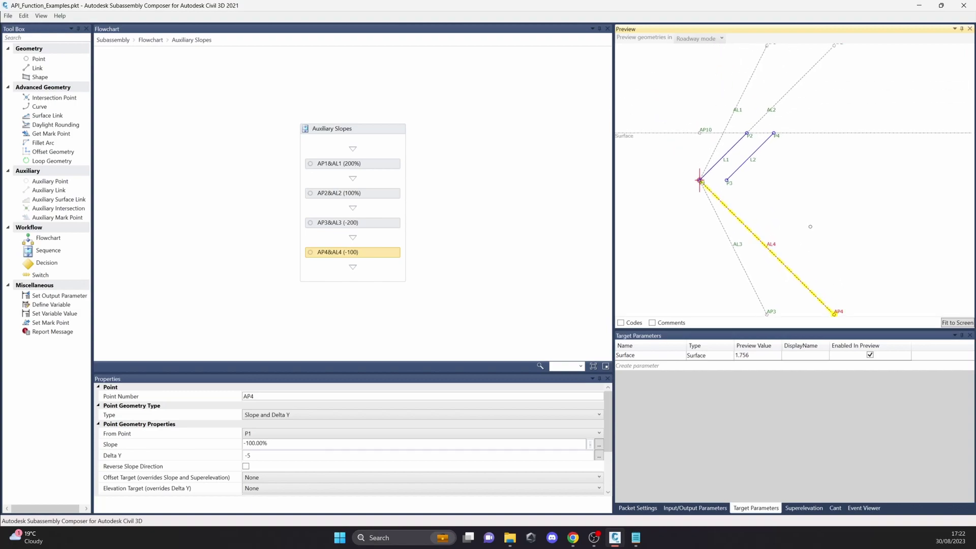
middle_click_drag(811, 226, 853, 207)
scroll(822, 161, "down", 1)
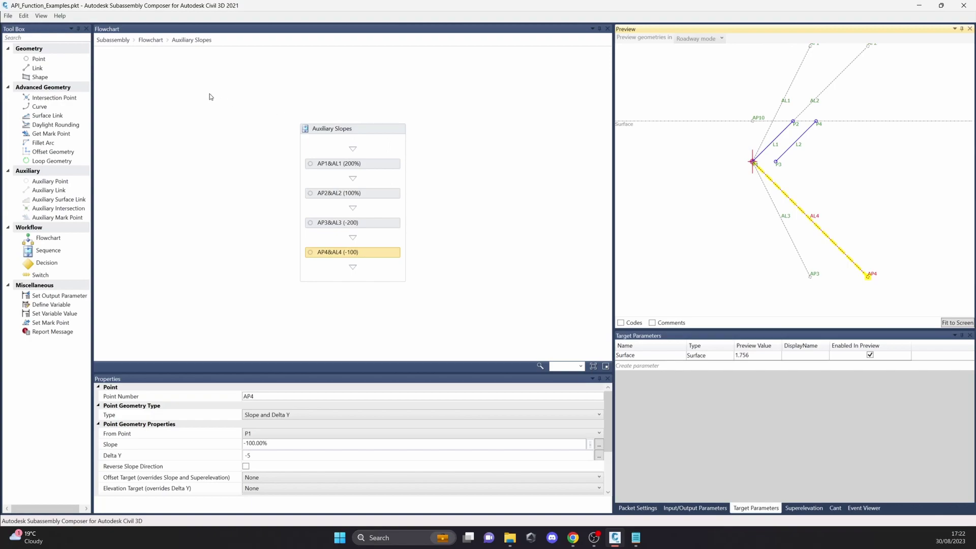
Return to the main flowchart and lower the target surface in the preview to about 0.875.
left_click(149, 40)
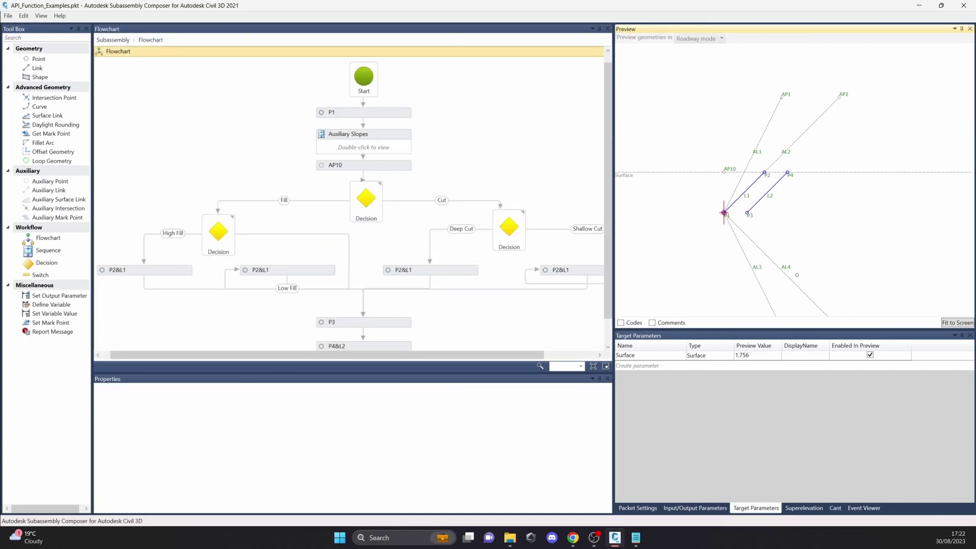
left_click_drag(616, 141, 628, 158)
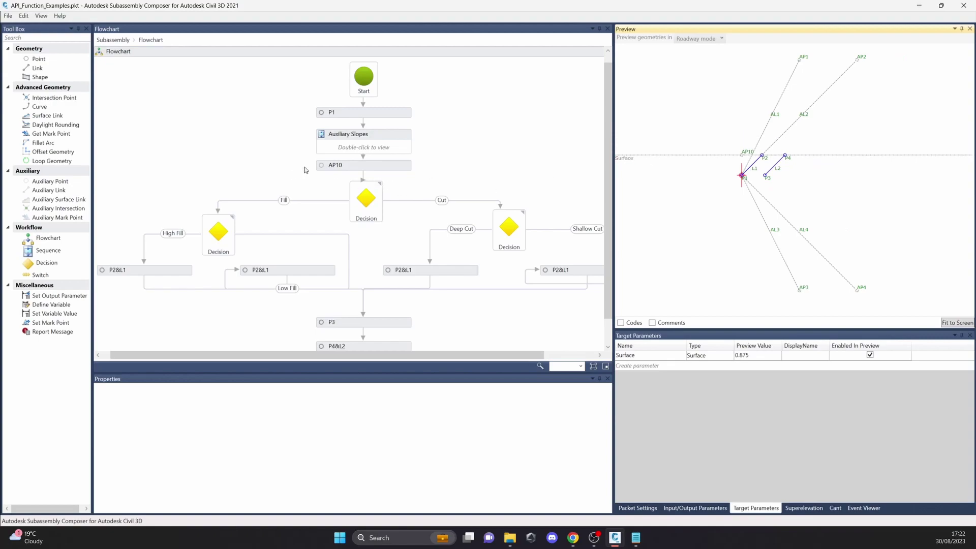
Select auxiliary point AP10, set its Surface Target to Surface, and check its position in the preview.
left_click(399, 167)
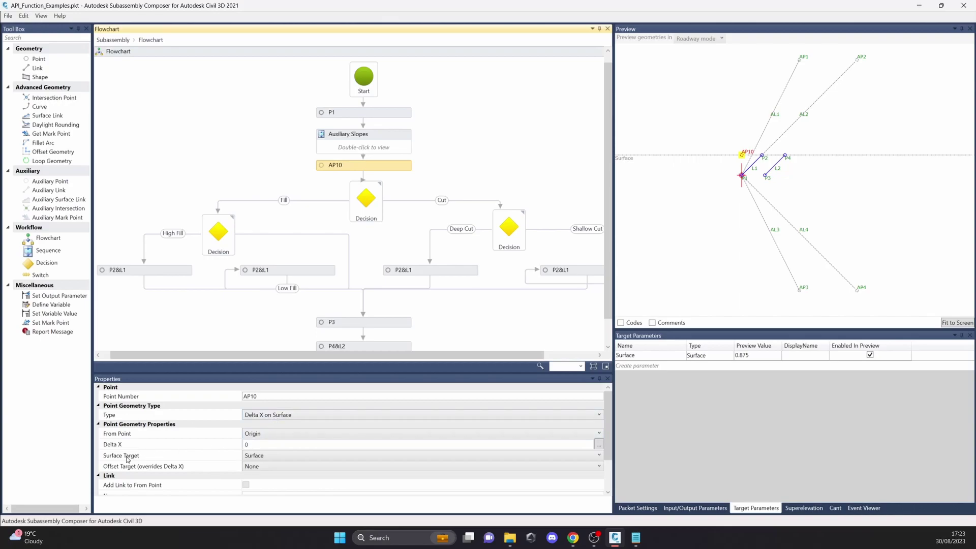
left_click(263, 460)
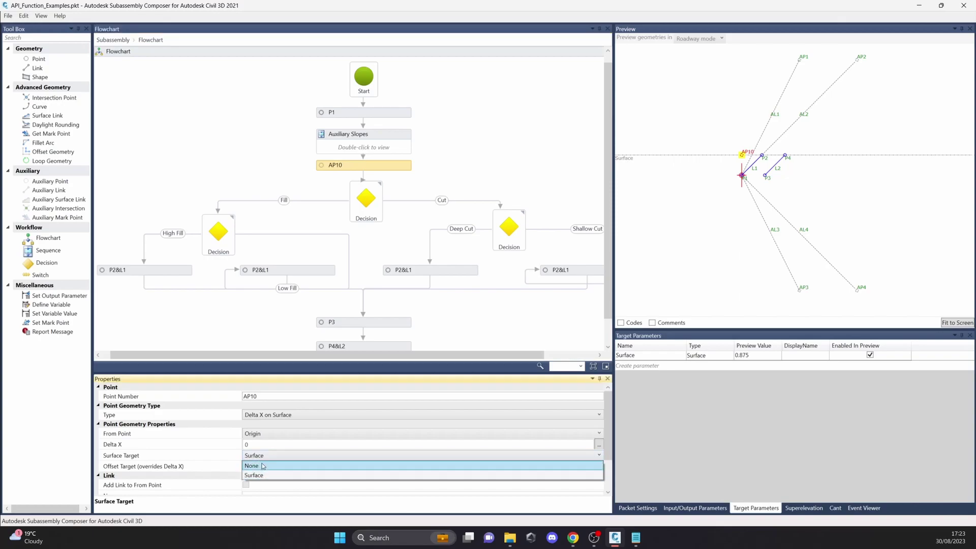
left_click(263, 477)
scroll(720, 279, "up", 2)
middle_click_drag(719, 279, 744, 264)
scroll(687, 307, "up", 1)
middle_click_drag(818, 298, 801, 316)
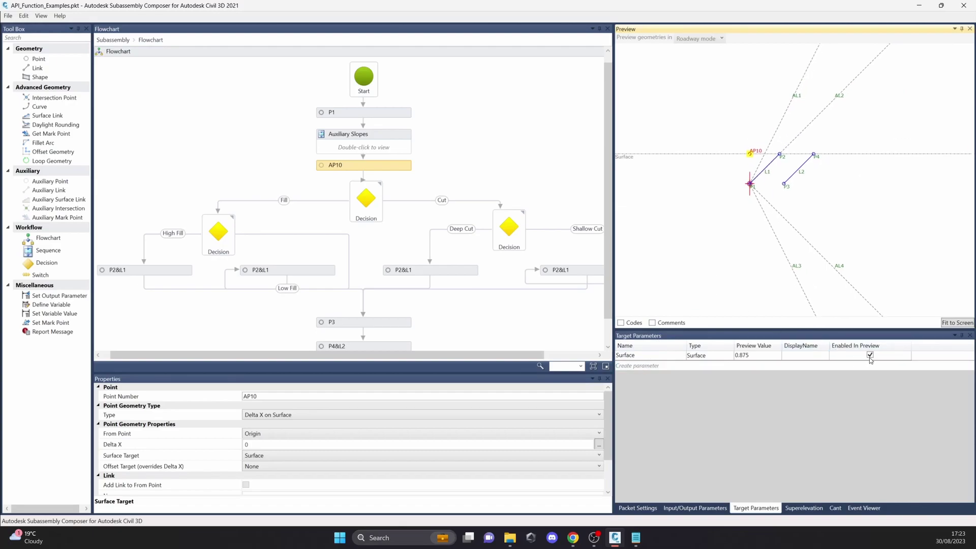
Raise the target surface in the preview to about 1.6 and disable the Surface target in the preview.
left_click_drag(643, 169, 663, 129)
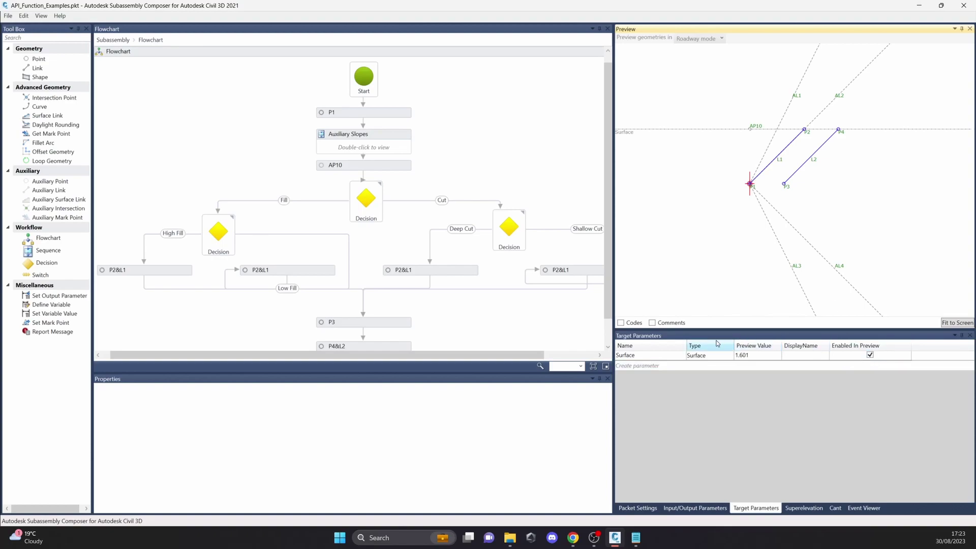
left_click(869, 355)
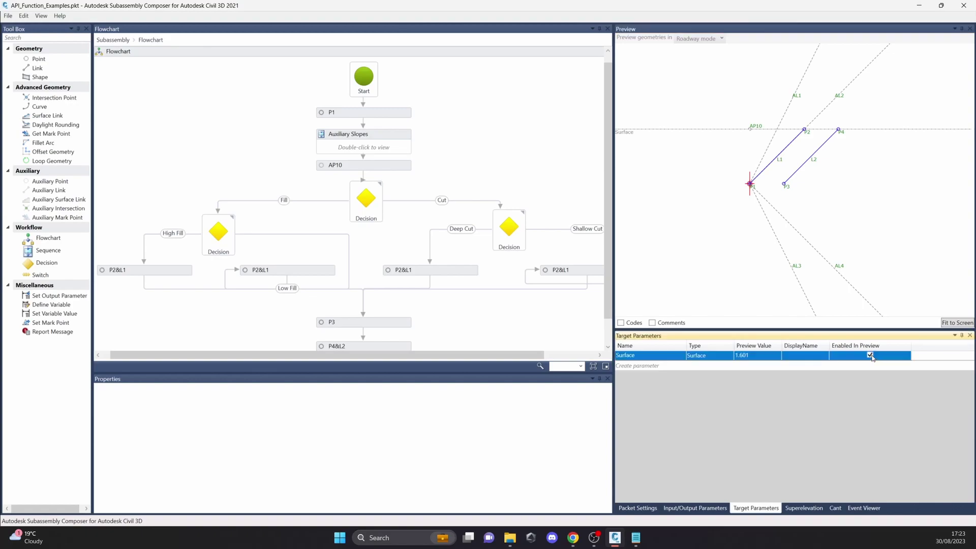
left_click(870, 355)
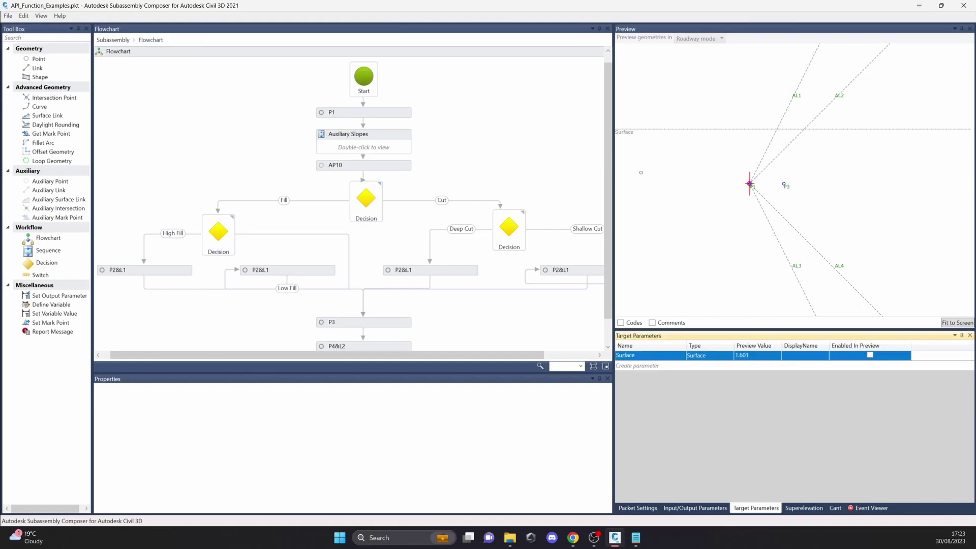
Move the disabled surface down and up in the preview, leaving it at about 2.05.
left_click(627, 137)
mouse_move(627, 132)
left_mouse_down()
mouse_move(628, 186)
mouse_move(632, 146)
left_mouse_up()
scroll(755, 165, "up", 3)
middle_click_drag(733, 167, 752, 168)
left_click_drag(635, 136, 636, 110)
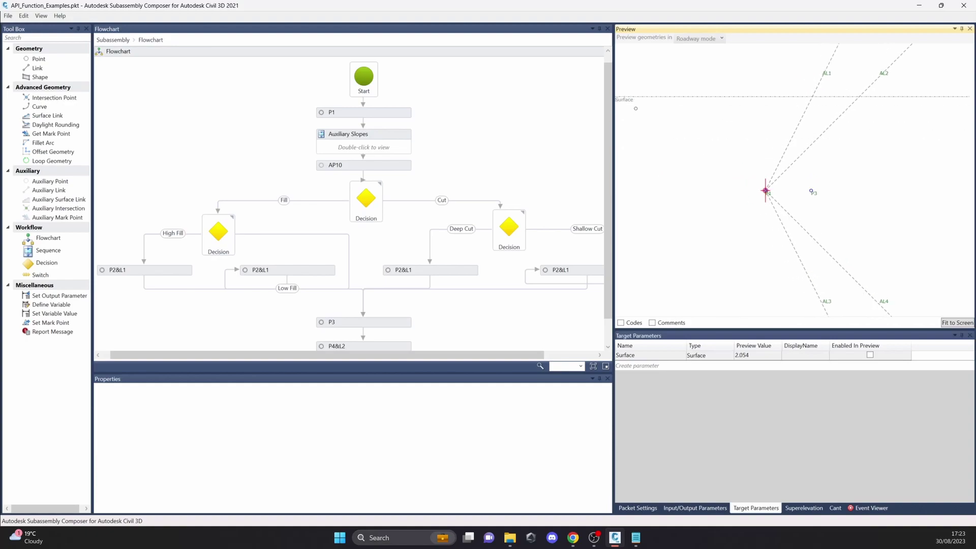
Review the errors in the Event Viewer while lowering the disabled surface in the preview to about 0.975.
left_click(870, 507)
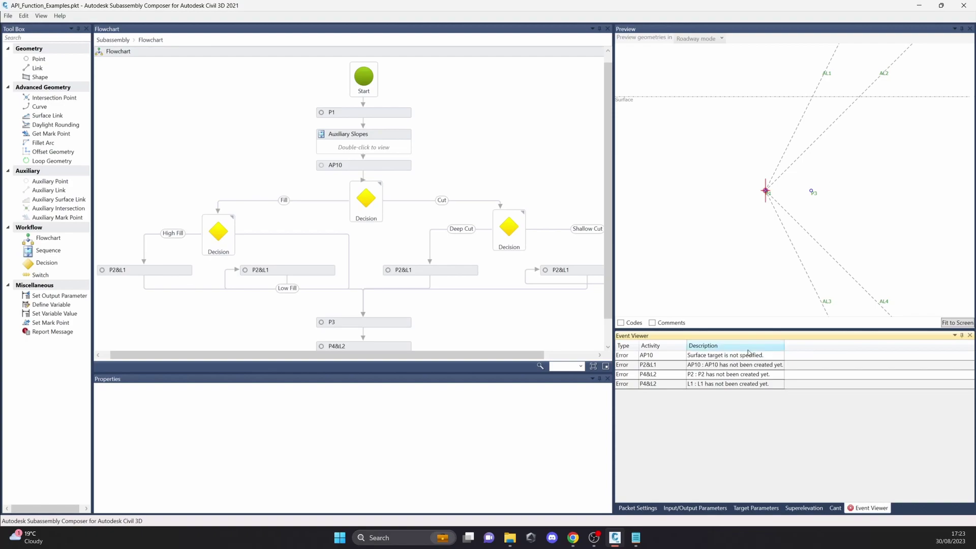
middle_click_drag(766, 264, 836, 266)
scroll(784, 243, "down", 1)
left_click_drag(630, 149, 631, 206)
middle_click_drag(765, 212, 733, 215)
mouse_move(633, 208)
left_mouse_down()
mouse_move(643, 143)
mouse_move(632, 224)
left_mouse_up()
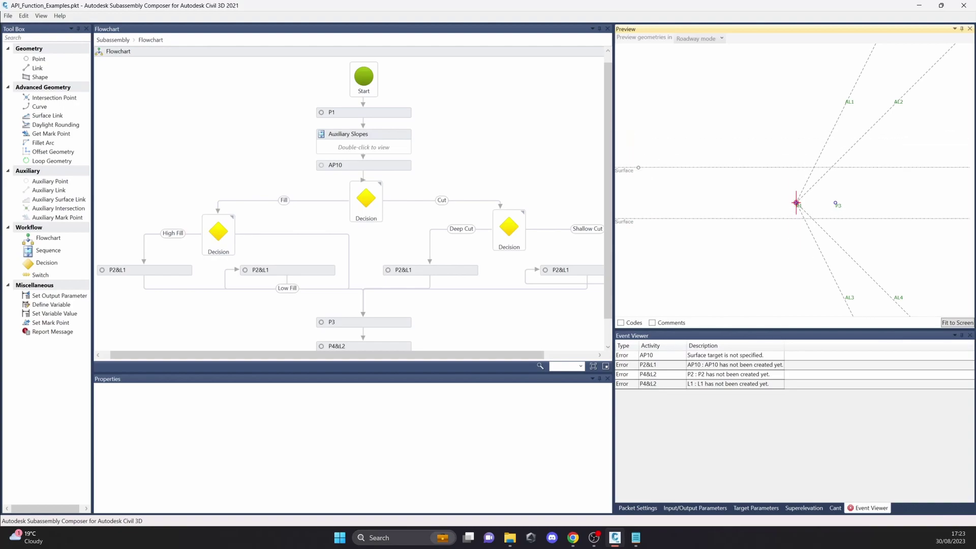
Re-enable the Surface target in the preview and raise the surface to about 2.02.
left_click(762, 507)
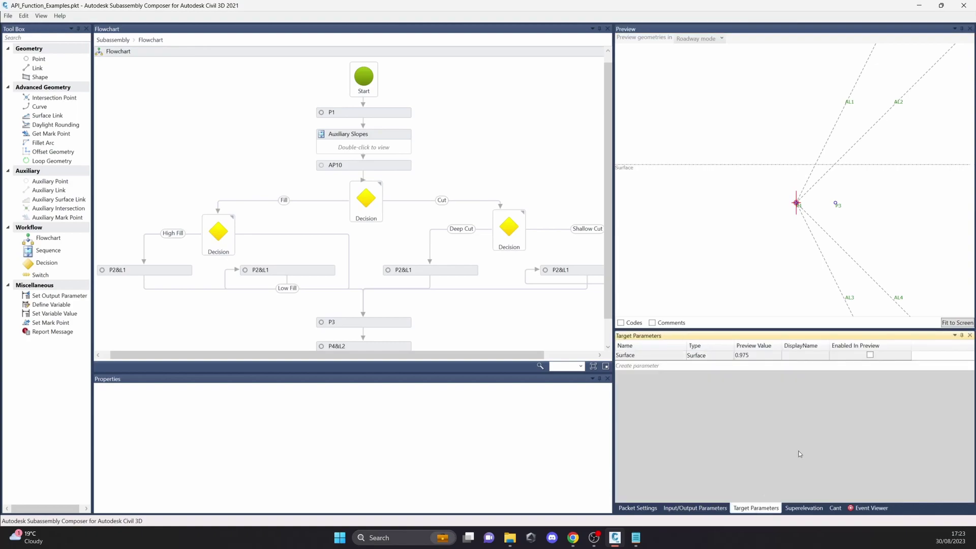
left_click(870, 355)
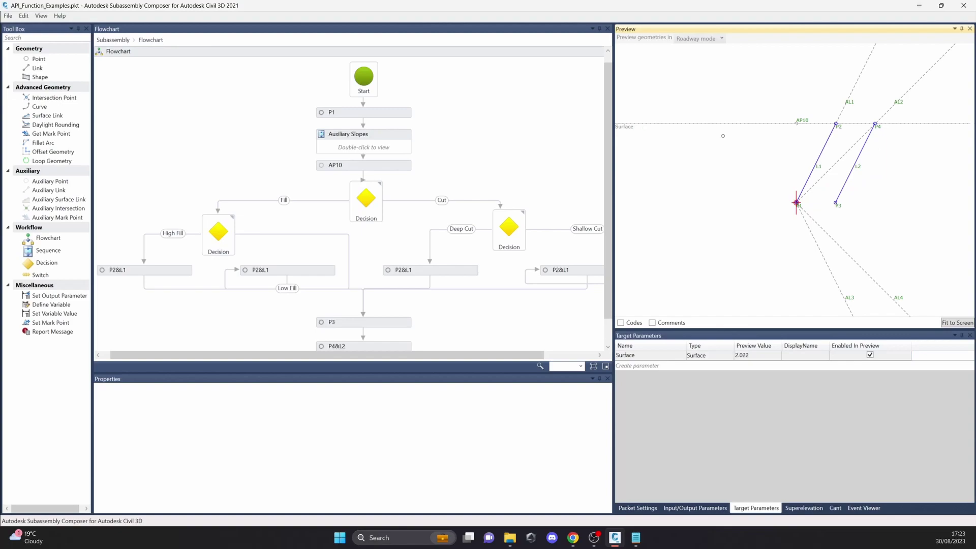
Inspect the Fill/Cut decision's condition while moving the surface below P1 and back up to about 1.1.
mouse_move(368, 200)
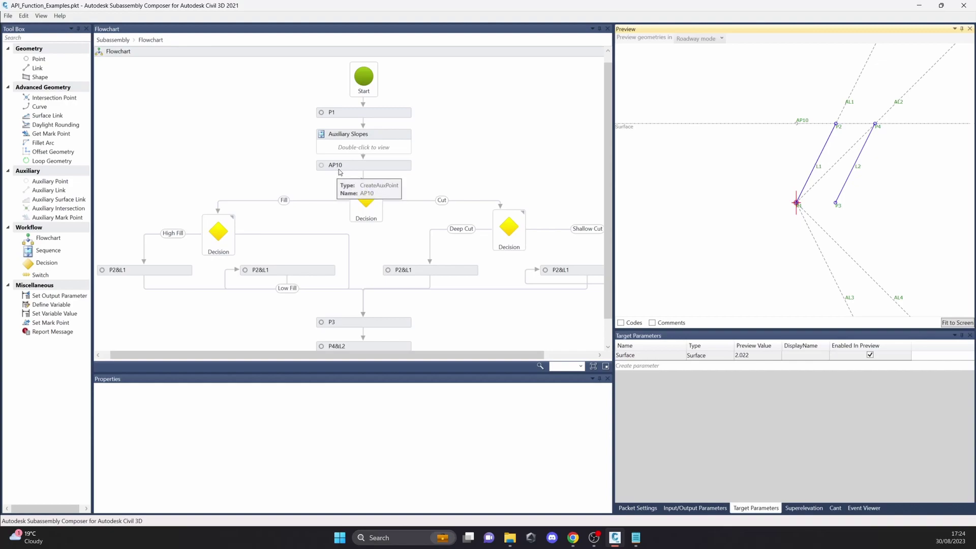
left_click(367, 205)
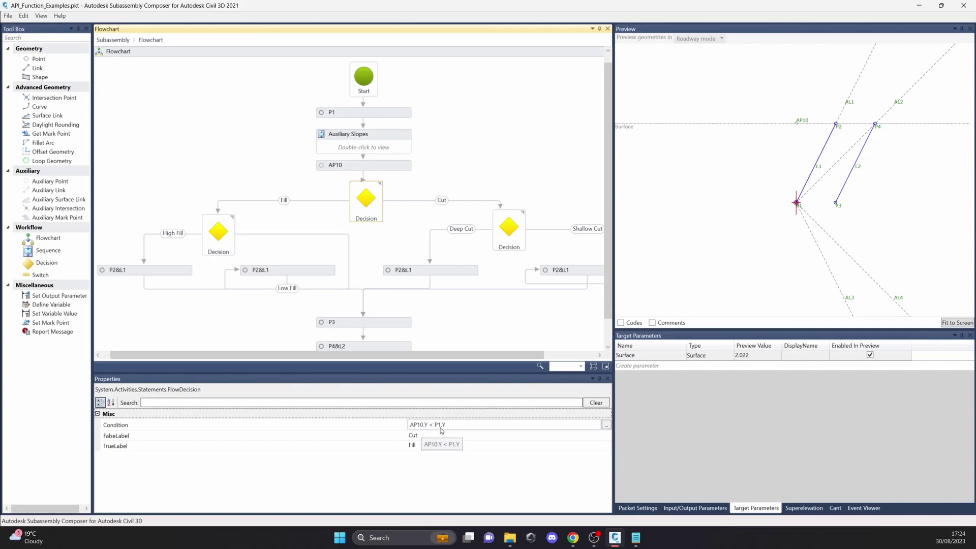
middle_click_drag(714, 224, 767, 218)
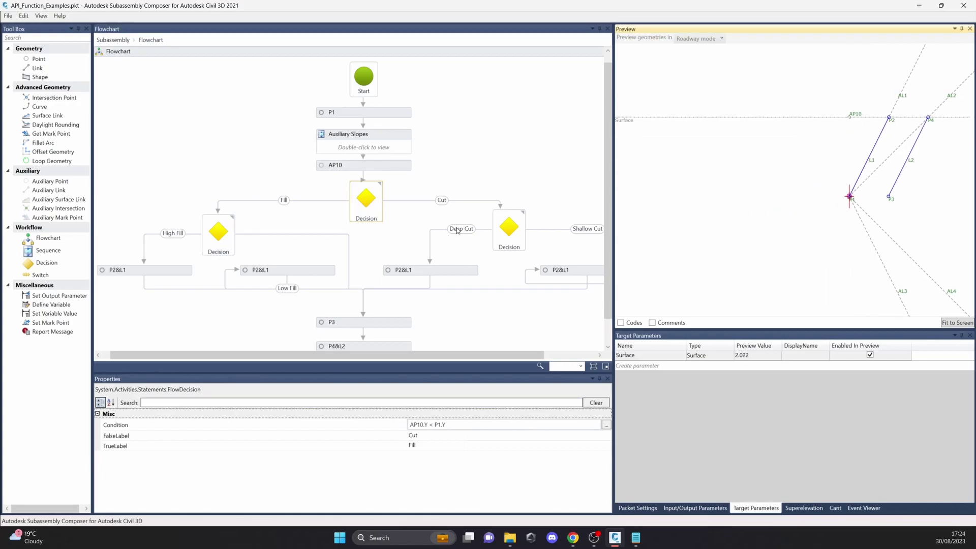
left_click_drag(624, 117, 640, 215)
middle_click_drag(719, 155, 682, 151)
left_click_drag(626, 216, 638, 154)
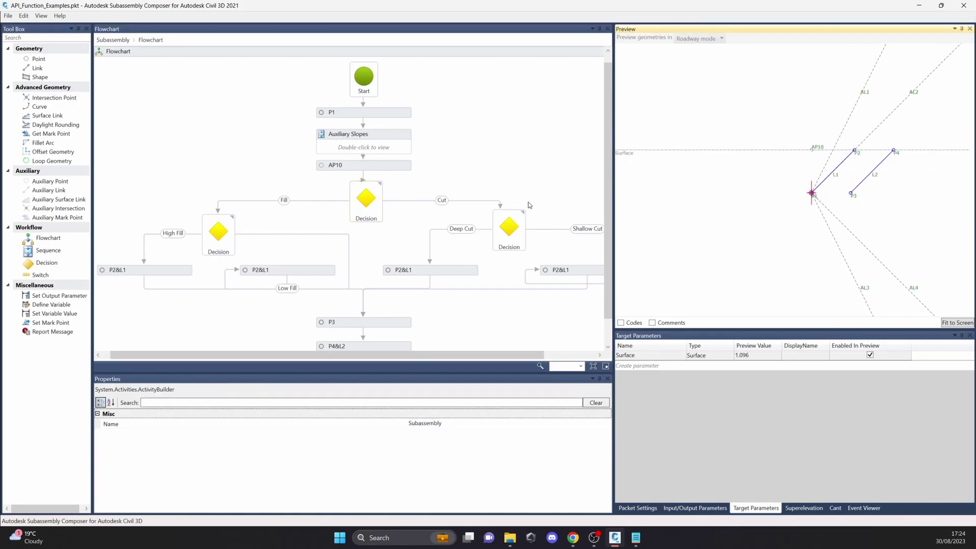
left_click(376, 203)
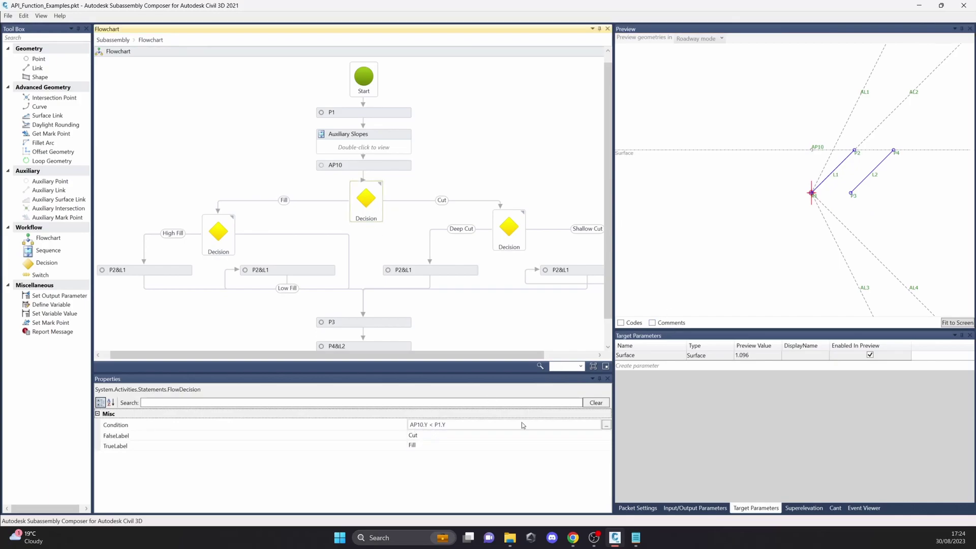
Inspect the P2&L1 properties in the Shallow Cut and Deep Cut branches to compare their slopes.
left_click(584, 270)
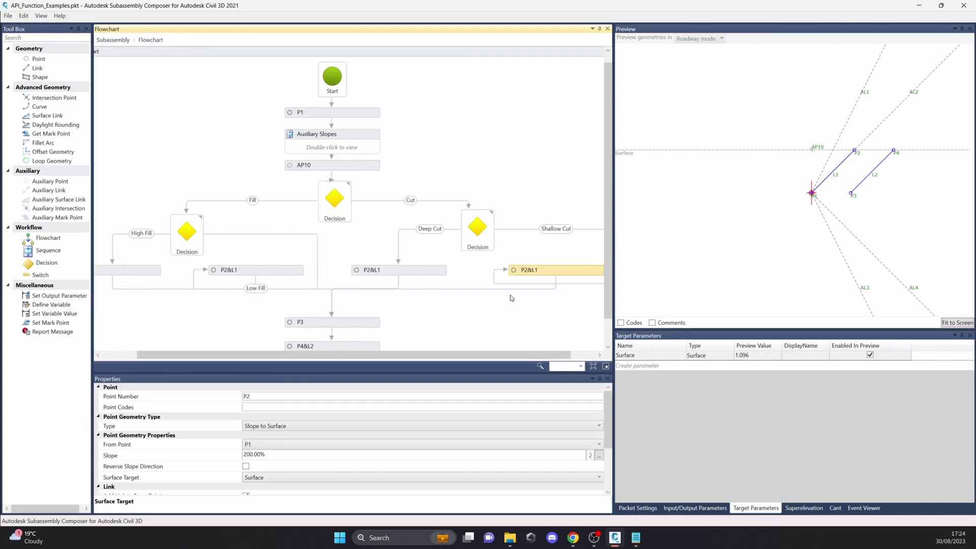
left_click(405, 273)
left_click_drag(395, 356, 387, 355)
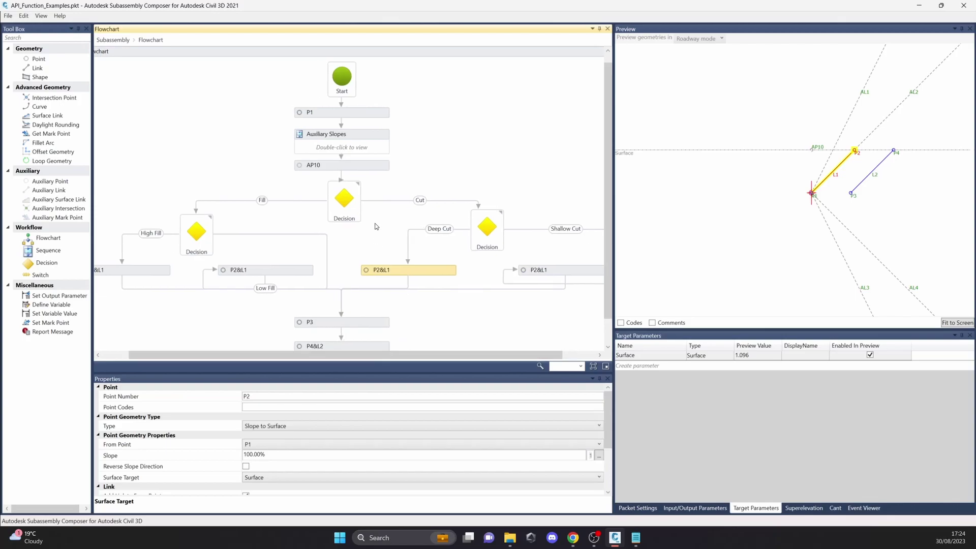
Move the surface to about 1.54 and up to about 2.4, checking the Fill/Cut decision along the way.
left_click_drag(631, 157, 631, 138)
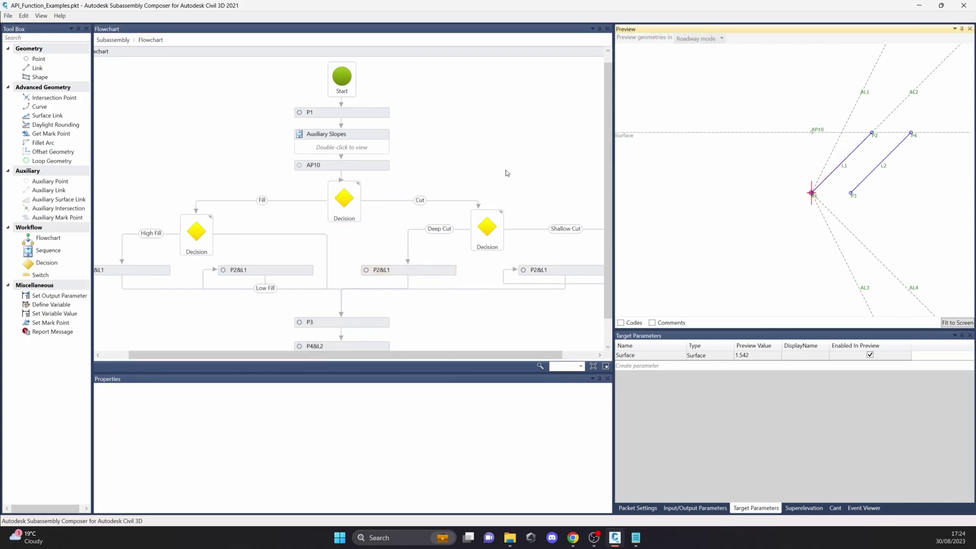
left_click(360, 203)
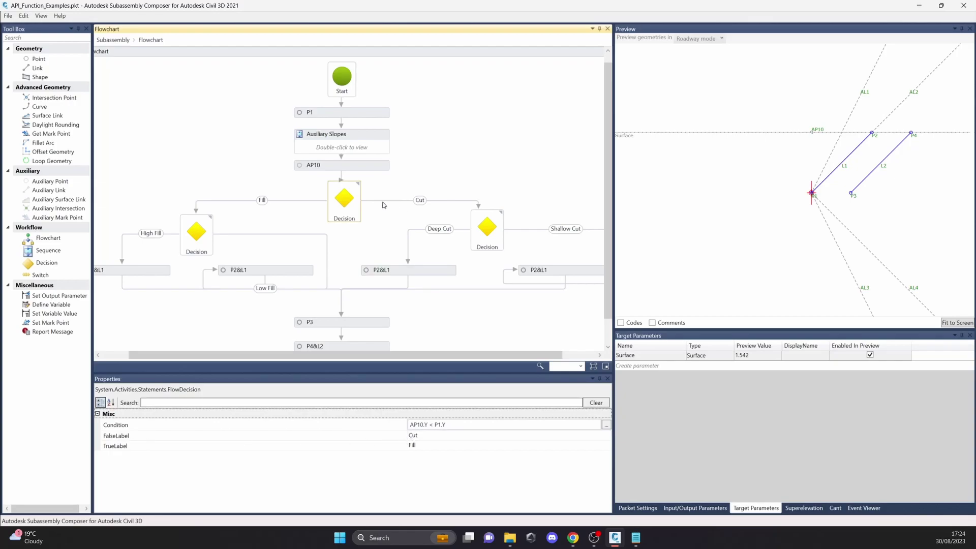
mouse_move(473, 225)
mouse_move(631, 137)
left_mouse_down()
mouse_move(631, 123)
mouse_move(636, 152)
left_mouse_up()
left_click_drag(625, 193, 628, 146)
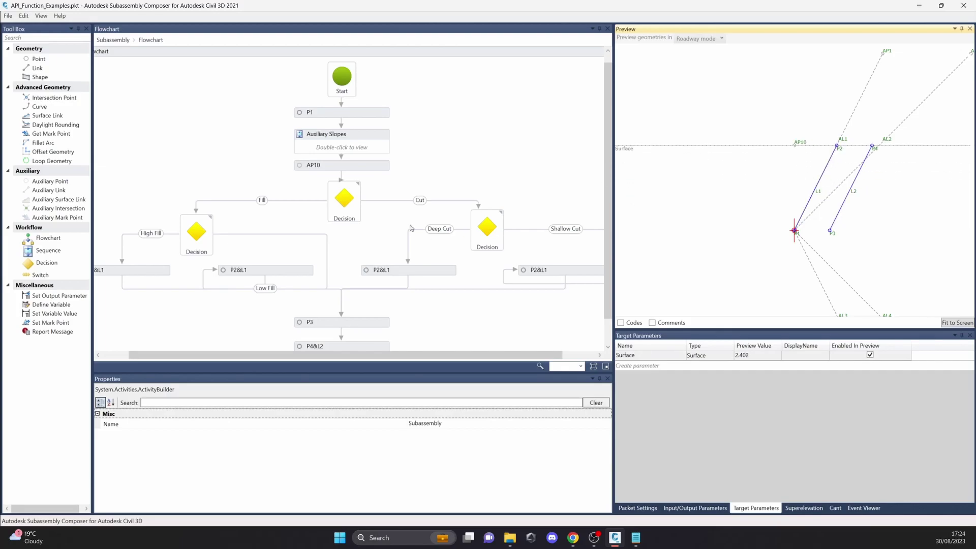
Inspect the conditions of the Fill/Cut and Deep/Shallow Cut decisions and highlight the Surface argument in DistanceToSurface.
left_click(349, 204)
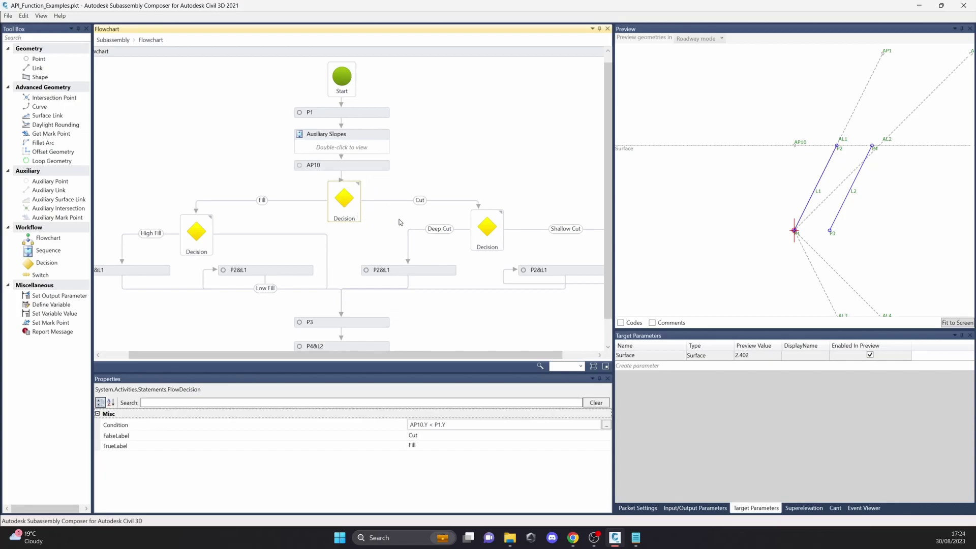
left_click(491, 241)
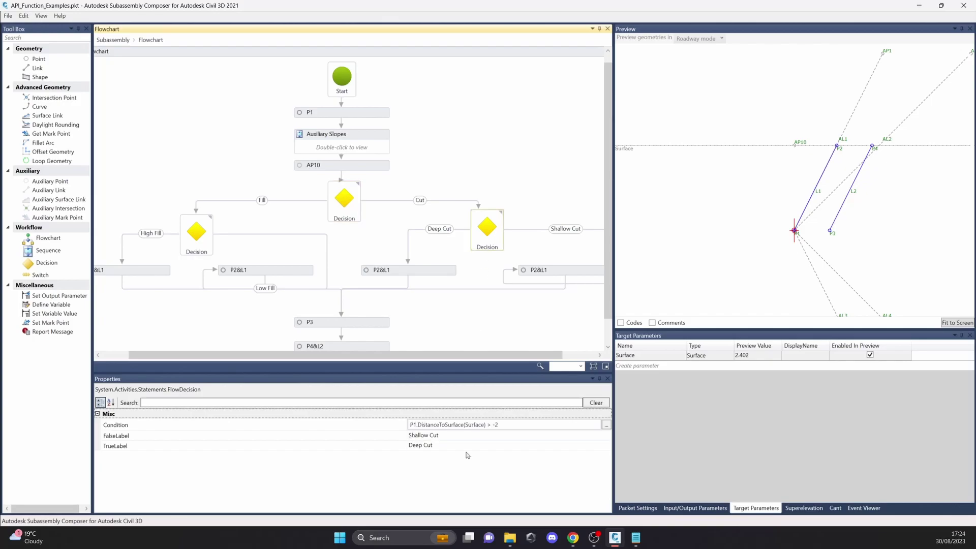
left_click(467, 425)
left_click_drag(463, 425, 483, 425)
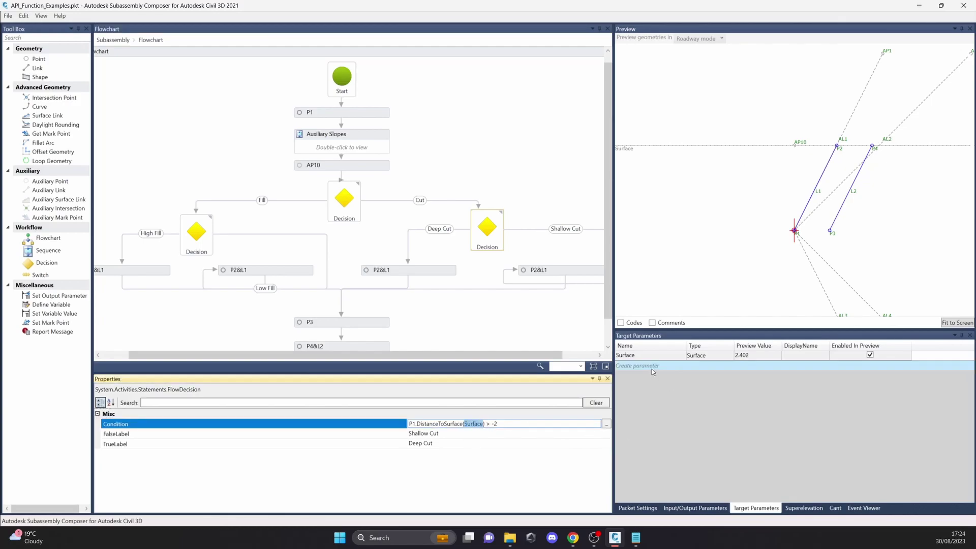
Compare the Surface target parameter's name with the argument used in the Deep/Shallow Cut decision's condition.
left_click(618, 355)
left_click(618, 355)
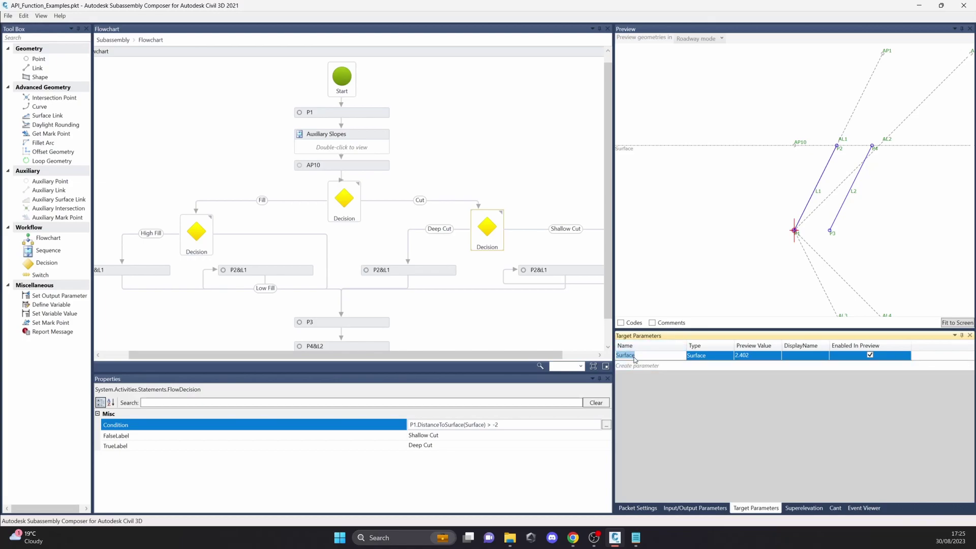
left_click(464, 424)
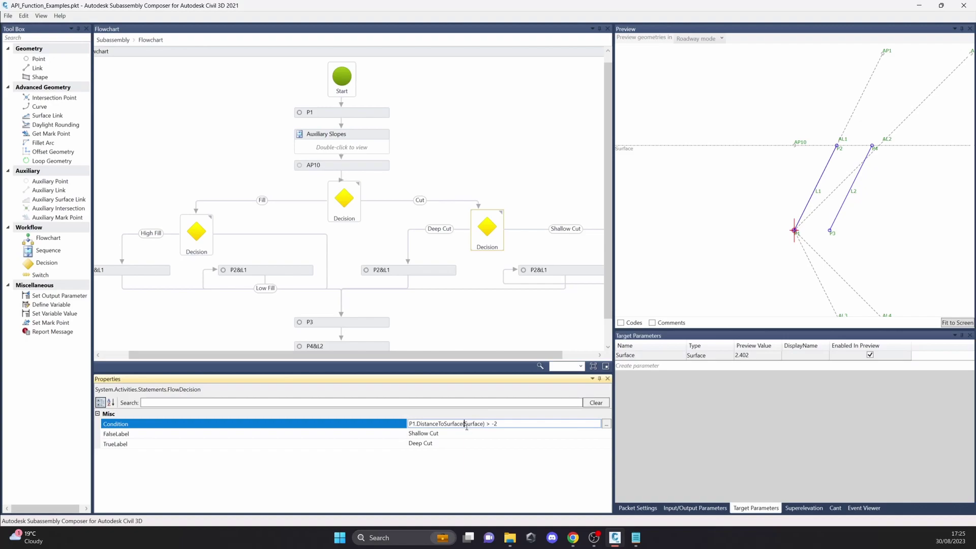
double_click(470, 424)
Check the Shallow Cut P2&L1 slope while moving the surface up to about 2.8 and down to about 2.5.
left_click(555, 275)
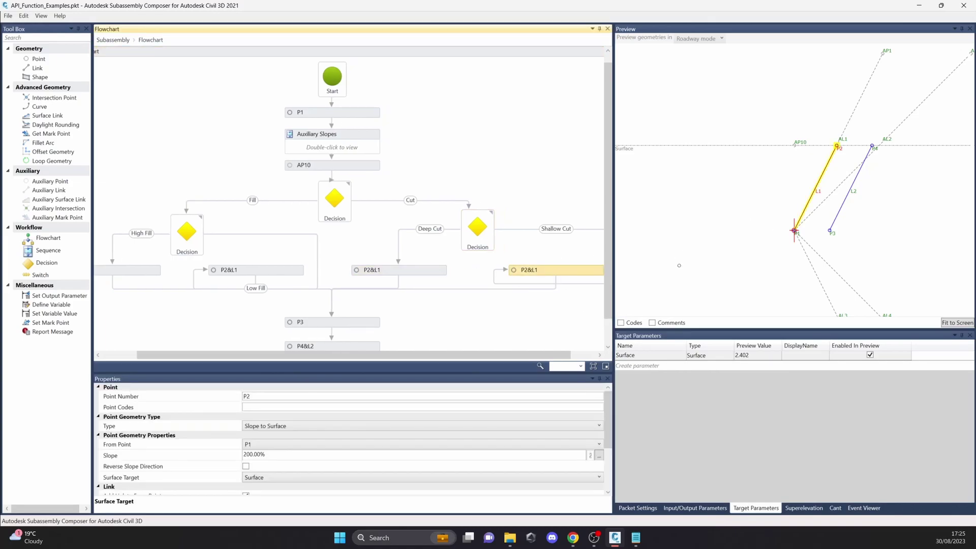
left_click_drag(619, 153, 618, 138)
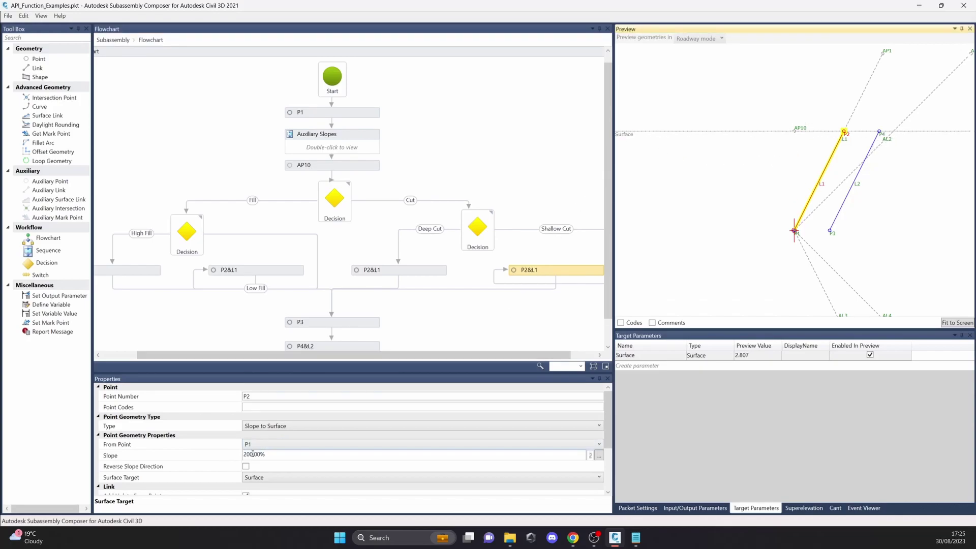
mouse_move(630, 136)
left_mouse_down()
mouse_move(629, 119)
mouse_move(629, 146)
left_mouse_up()
Set the Surface preview value to 2 and check the Shallow Cut P2&L1 and the Deep/Shallow Cut condition.
double_click(757, 356)
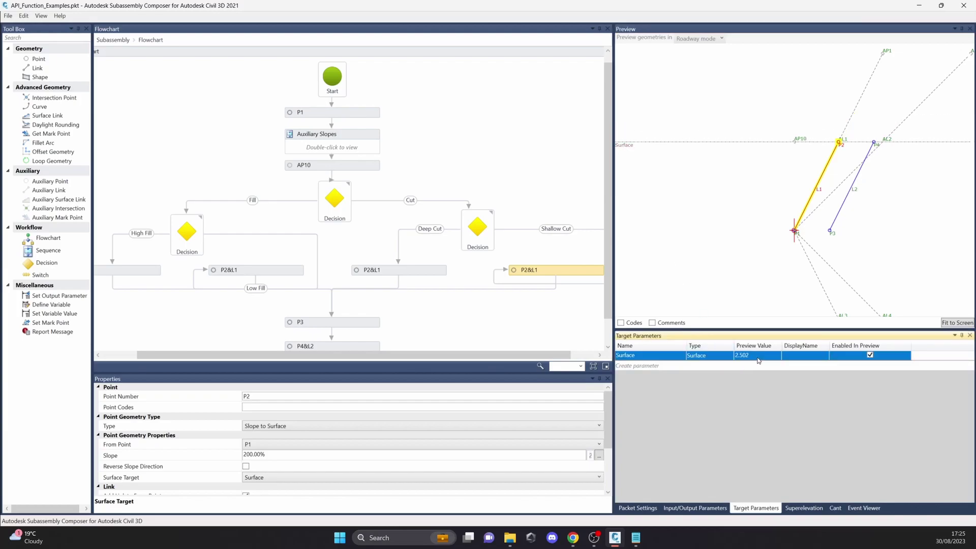
type("2")
key("Return")
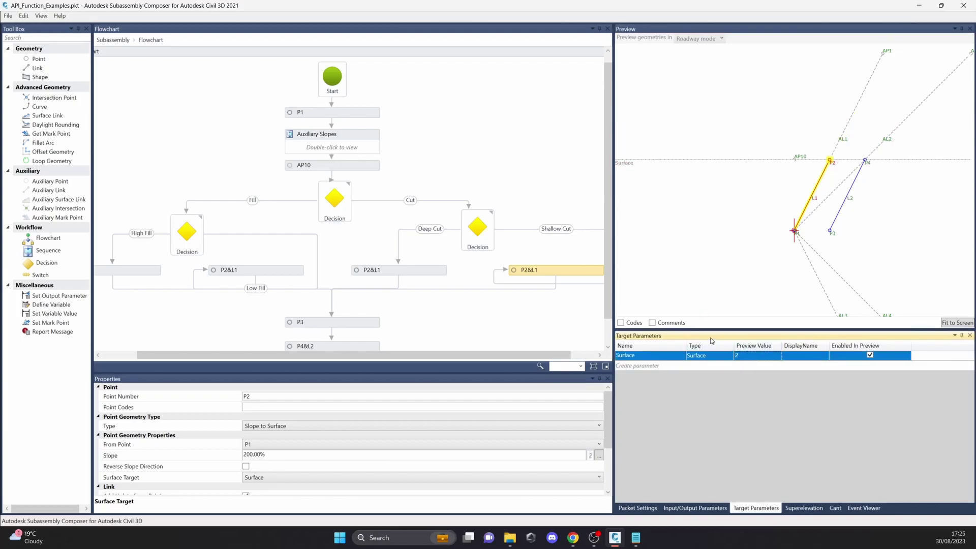
left_click(553, 270)
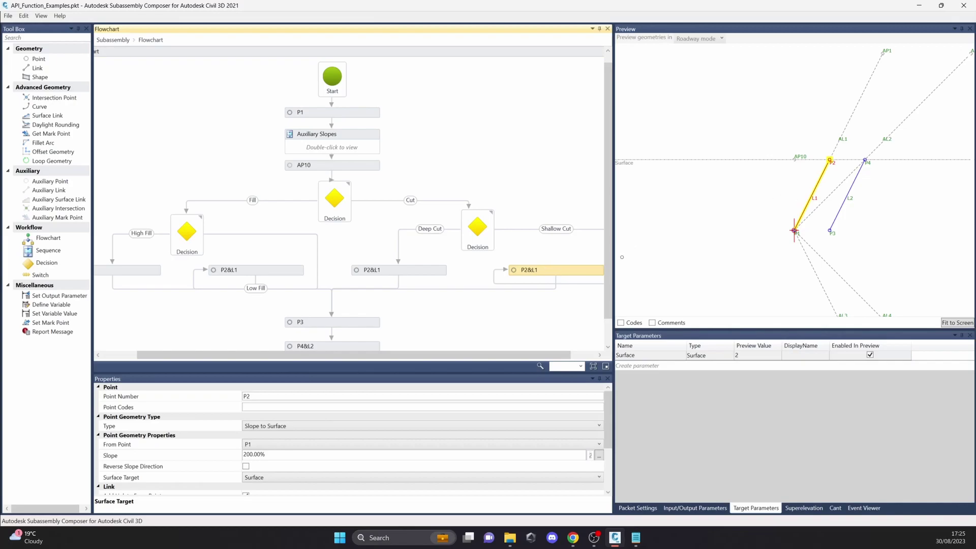
left_click(477, 234)
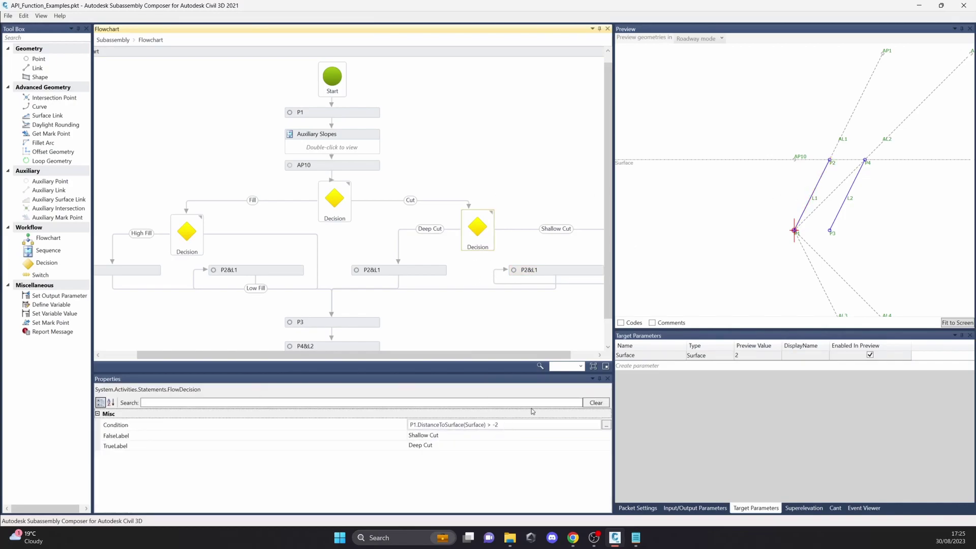
Set the Surface target's preview value to 1.99.
left_click(749, 356)
left_click(750, 356)
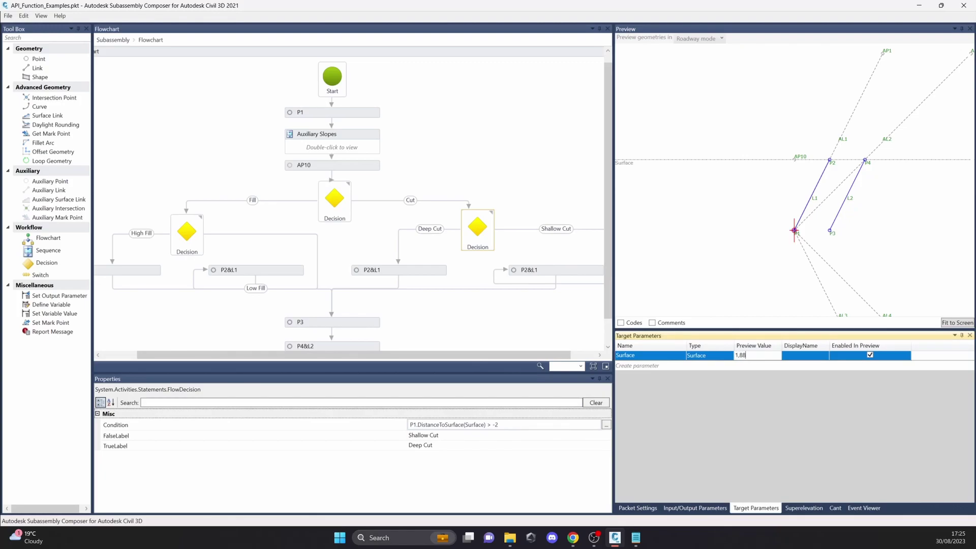
key("Return")
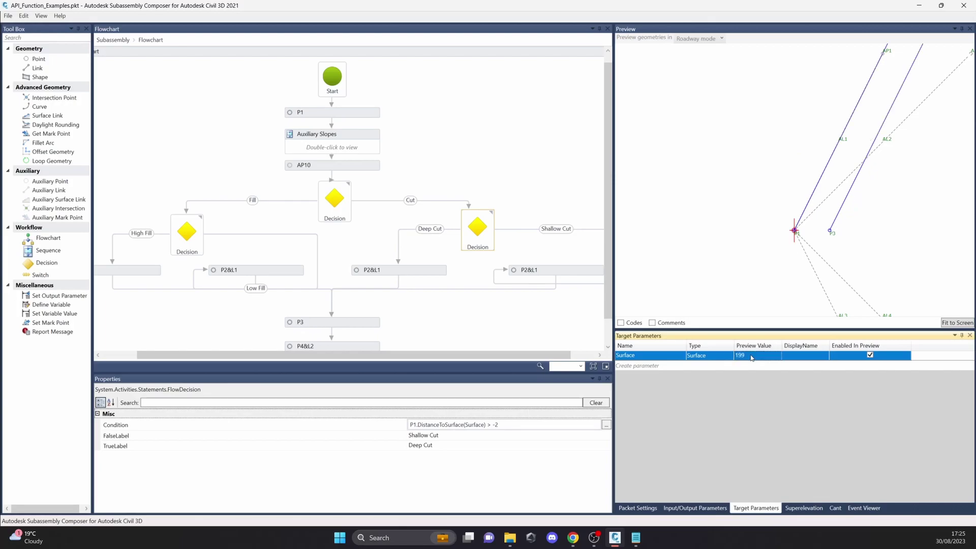
left_click(751, 356)
type("1.99")
key("Return")
Examine the Deep Cut P2&L1 slope against the Deep/Shallow Cut decision's condition and the Shallow Cut P2&L1.
left_click(438, 269)
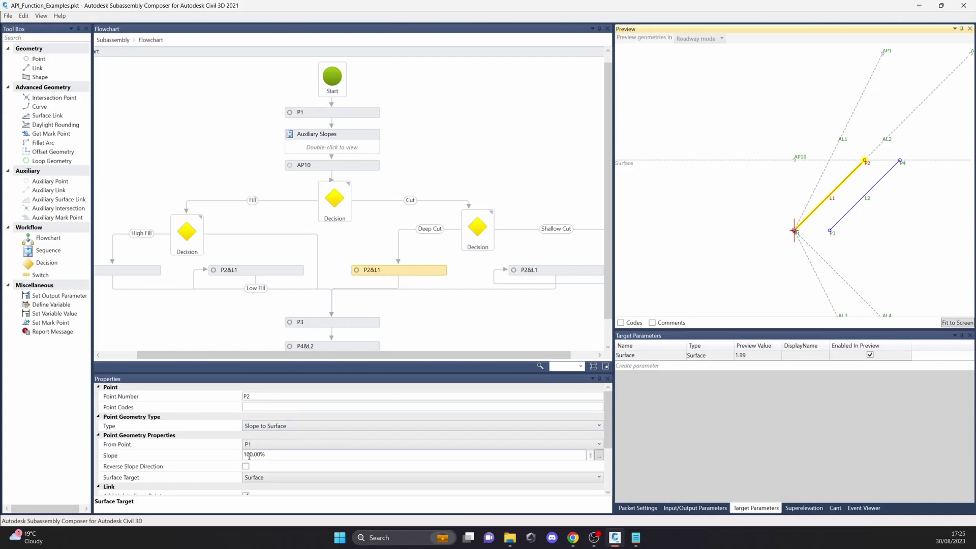
scroll(256, 465, "down", 3)
scroll(257, 466, "up", 3)
left_click(464, 240)
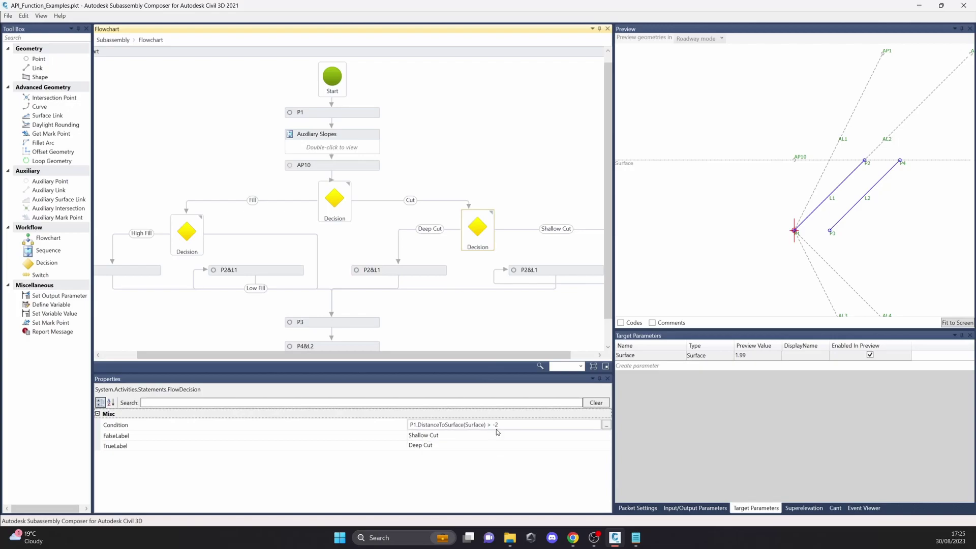
left_click(519, 429)
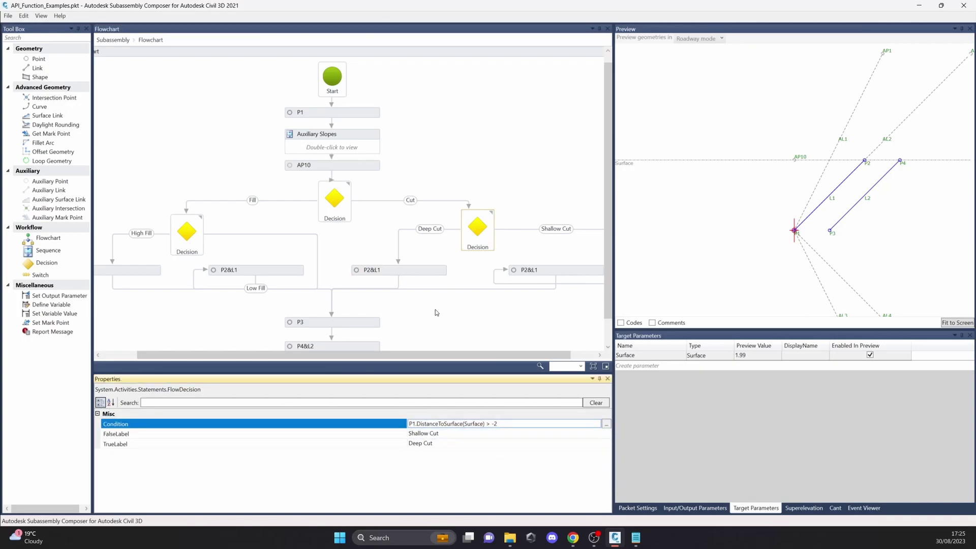
left_click(556, 275)
left_click(435, 272)
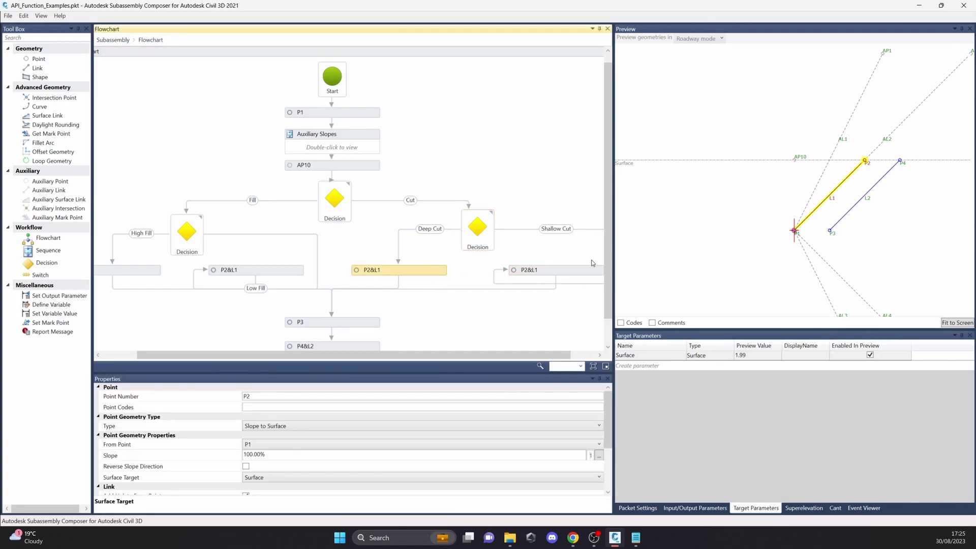
Examine the point geometry settings of P3 and P4&L2 below the cut and fill branches.
scroll(442, 272, "down", 1)
left_click(368, 294)
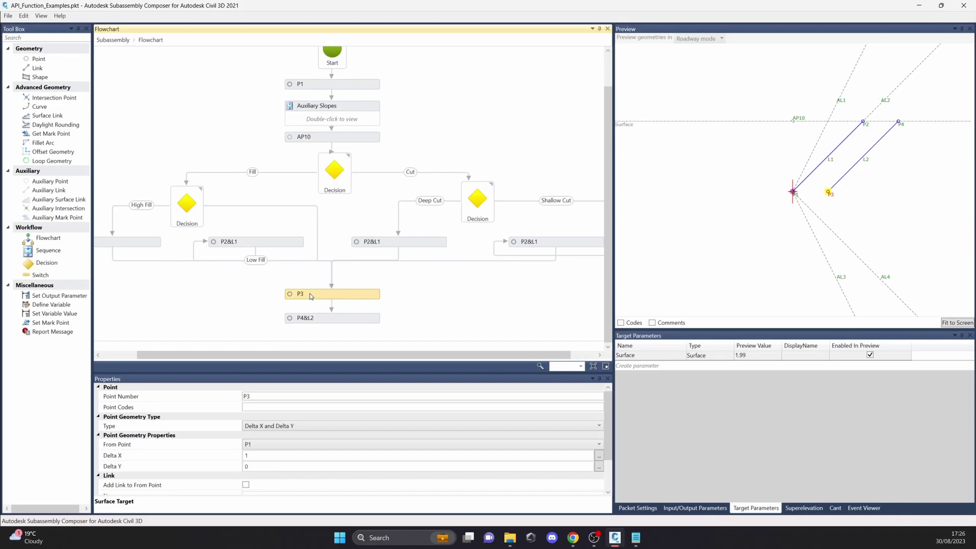
scroll(344, 331, "up", 1)
left_click(349, 325)
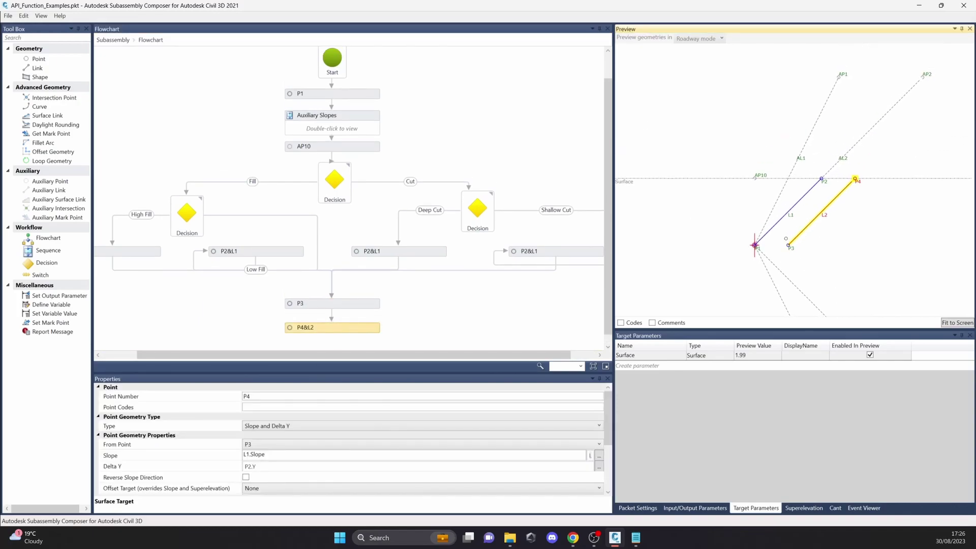
left_click(361, 305)
left_click_drag(388, 357, 345, 354)
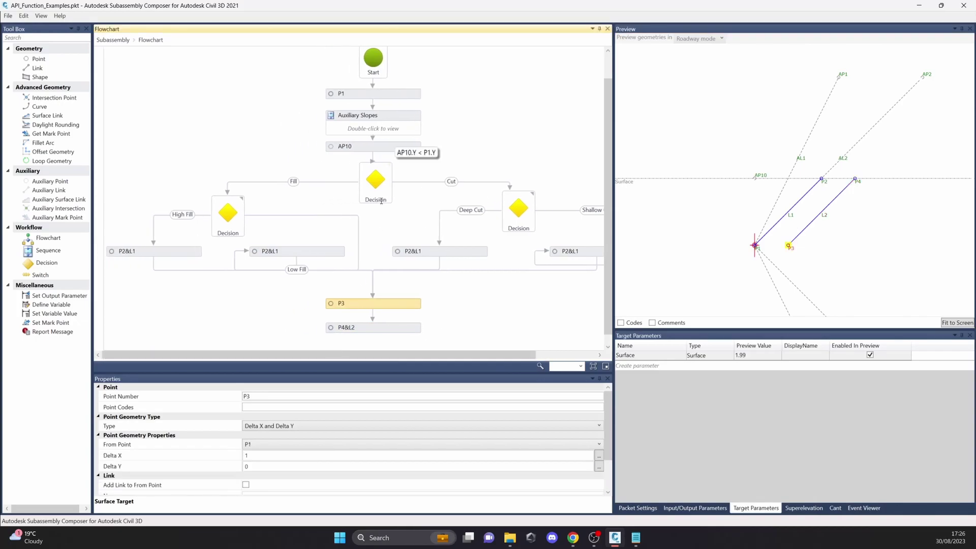
Move the surface below P1 to about -1.48 and check the High/Low Fill decision's condition and both fill P2&L1 slopes.
left_click(381, 173)
left_click_drag(622, 127, 630, 232)
left_click(222, 223)
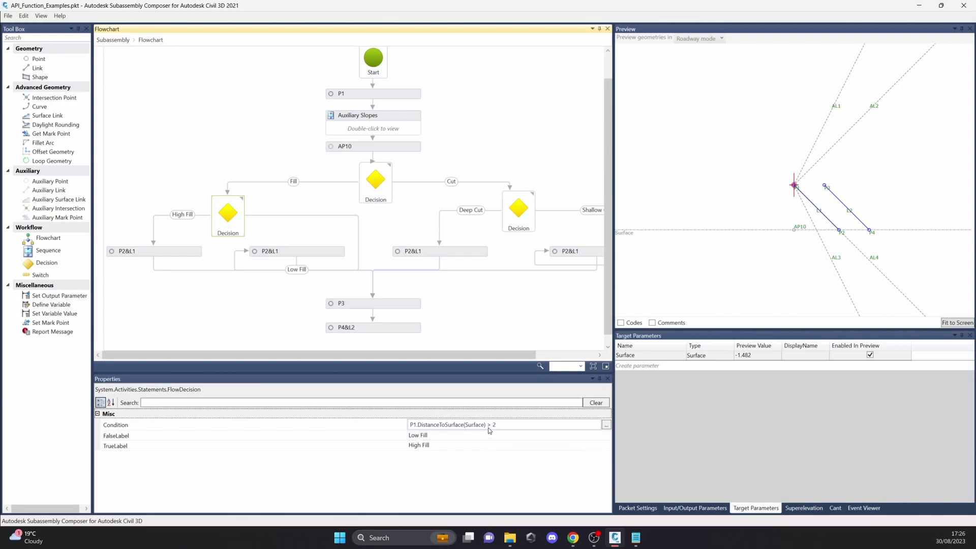
left_click(181, 251)
left_click(295, 253)
Lower the surface to about -2.85 and check the High Fill P2&L1 slope against the fill decision's condition.
left_click_drag(625, 233, 649, 275)
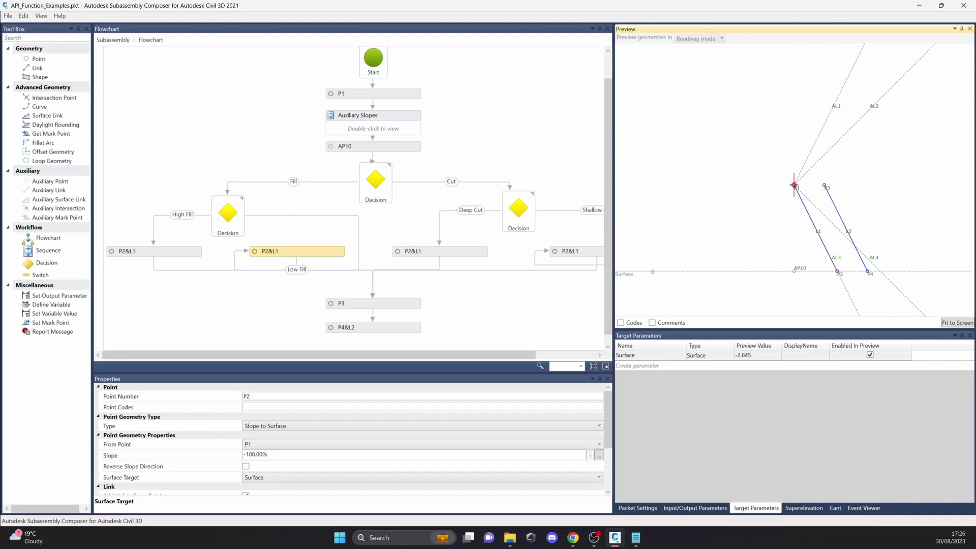
left_click(174, 256)
left_click(700, 237)
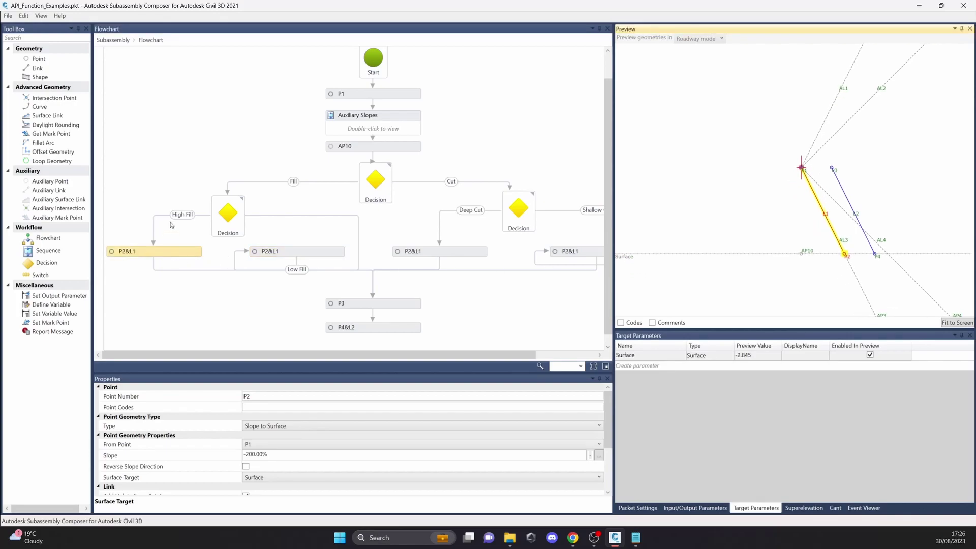
left_click(227, 216)
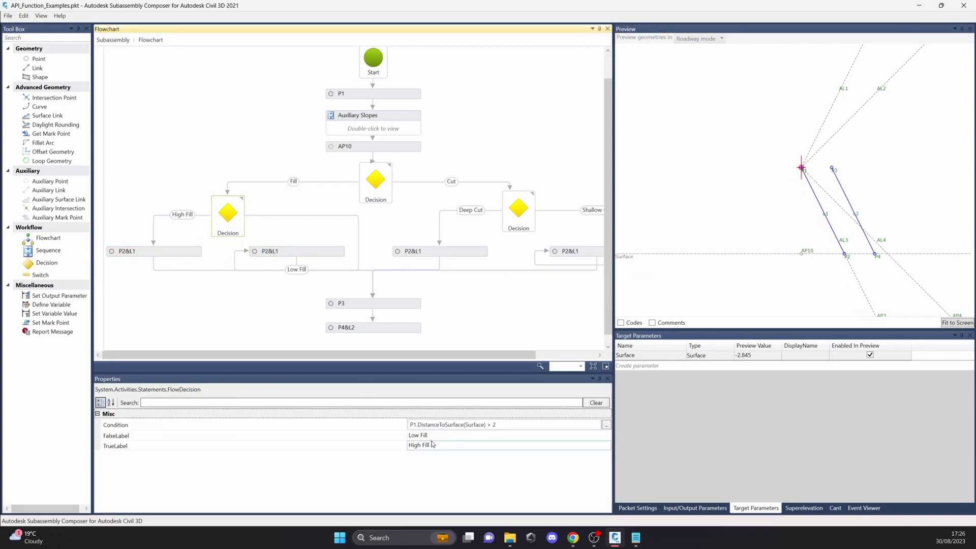
Raise the surface to about -0.64 and check the Cut/Fill decision and the Low Fill P2&L1 slope.
left_click_drag(619, 260, 651, 153)
left_click_drag(628, 216, 631, 188)
mouse_move(399, 351)
left_mouse_down()
mouse_move(441, 351)
mouse_move(398, 350)
left_mouse_up()
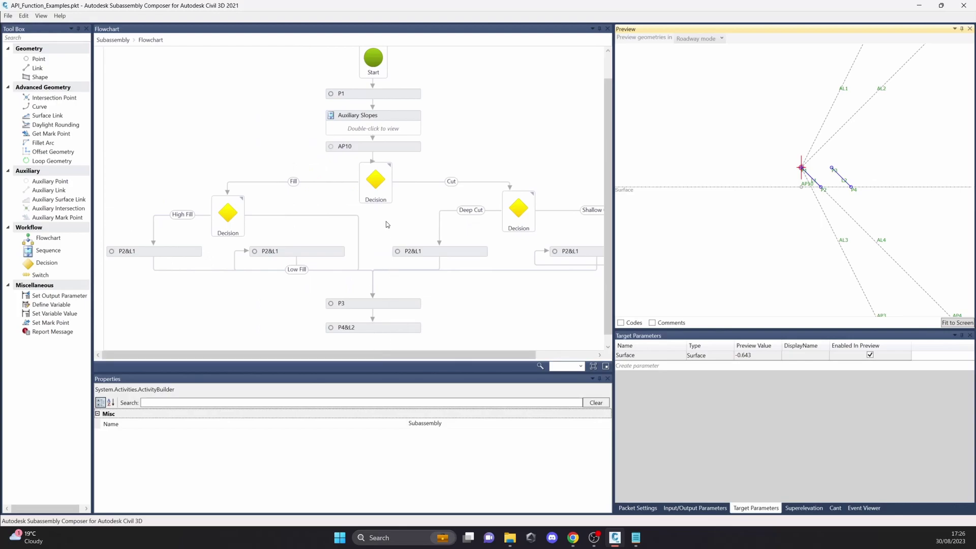
mouse_move(374, 197)
left_click(285, 254)
left_click_drag(263, 354, 415, 334)
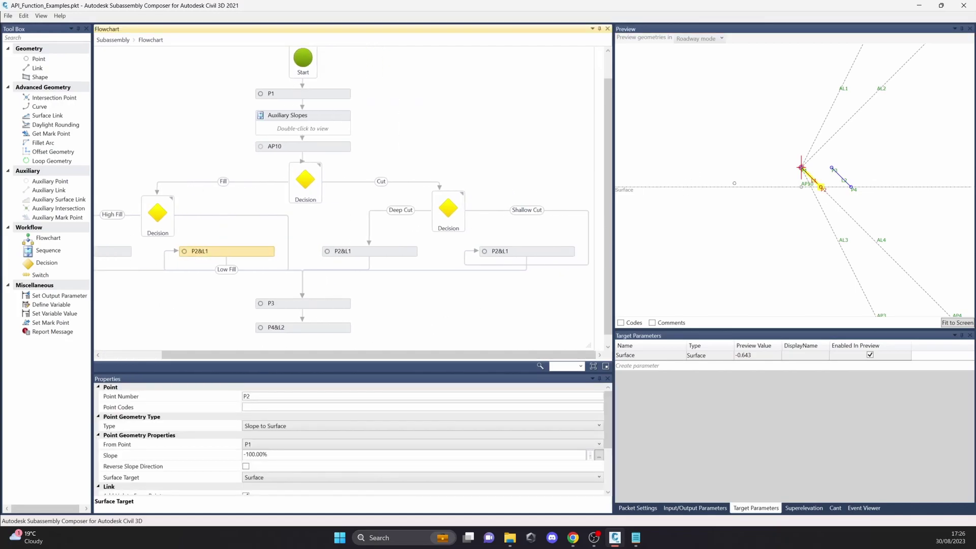
Compare the slopes of the four P2&L1 elements across the fill and cut branches.
scroll(424, 350, "left", 3)
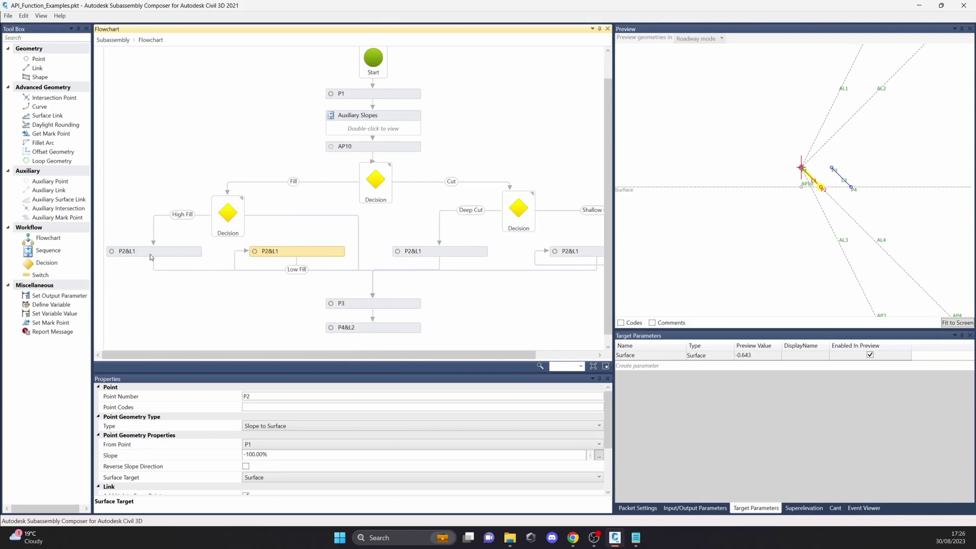
left_click(131, 253)
left_click(302, 257)
left_click(464, 258)
left_click(585, 254)
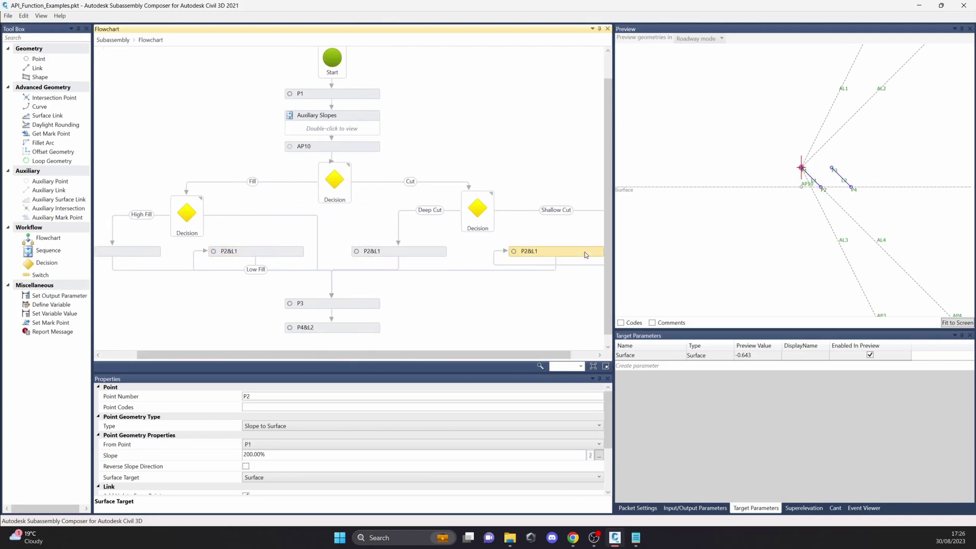
left_click_drag(490, 354, 366, 337)
scroll(368, 327, "down", 1)
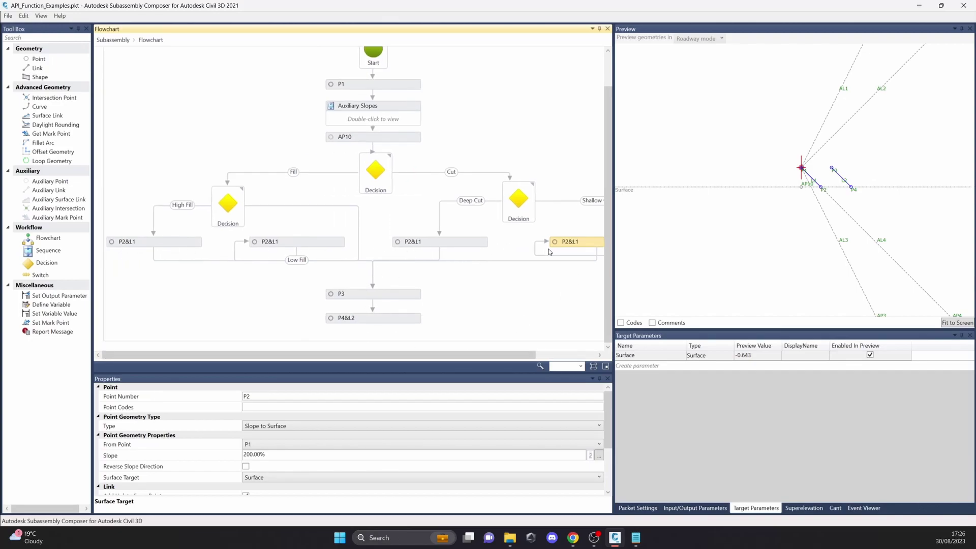
Revisit P3 and review every P2&L1 element feeding it from the High Fill, Low Fill, Deep Cut and Shallow Cut branches.
left_click(392, 294)
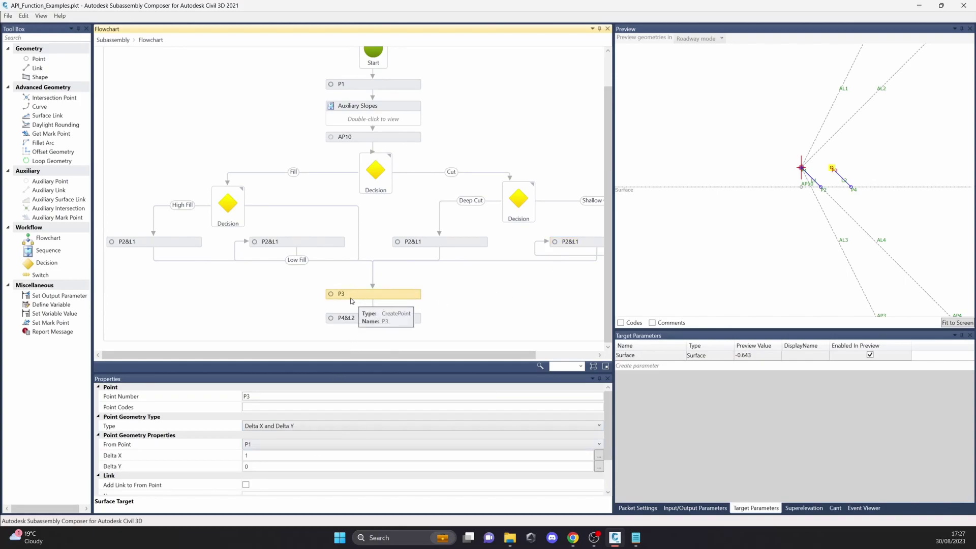
left_click(293, 246)
left_click(180, 245)
left_click(452, 246)
left_click(569, 244)
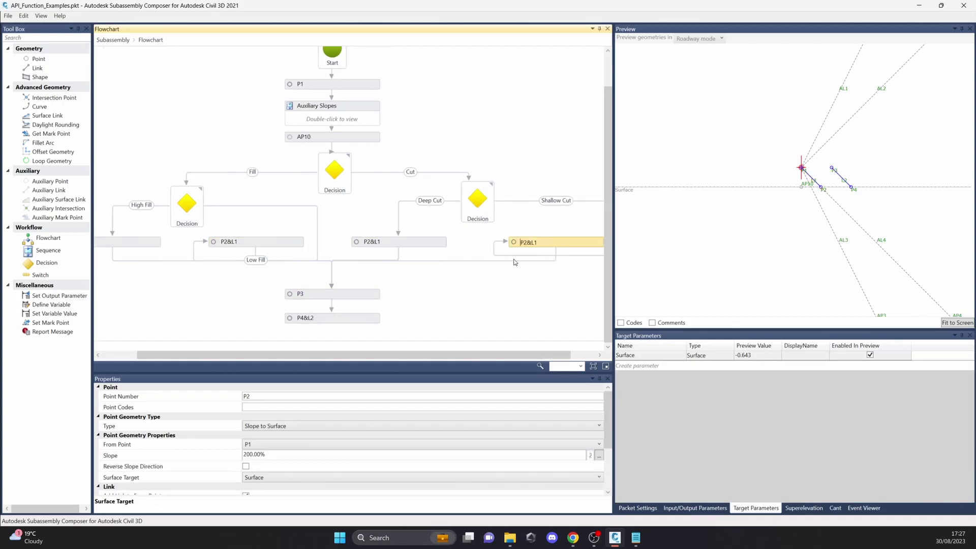
left_click_drag(421, 355, 385, 355)
left_click(204, 246)
left_click(305, 246)
left_click(449, 243)
left_click(584, 244)
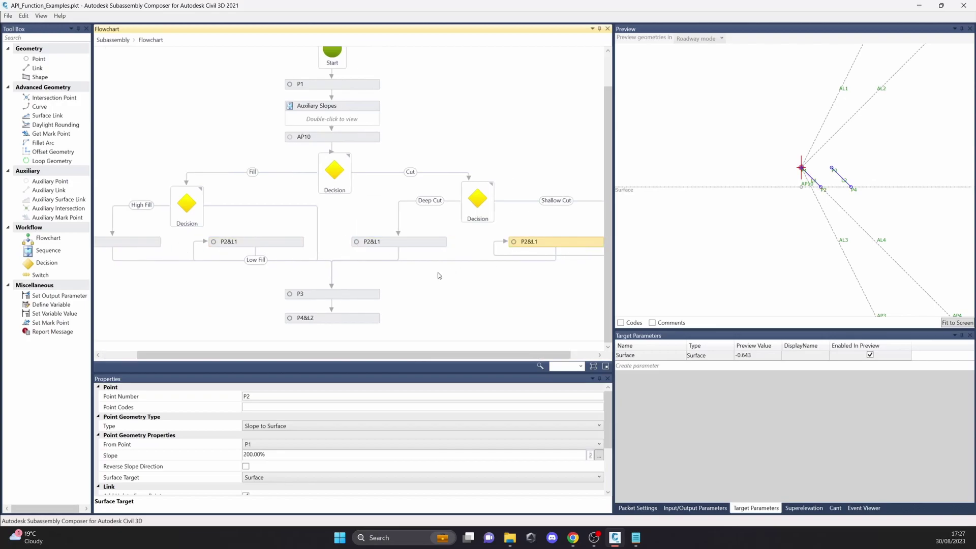
Check P3's offset from P1, P4&L2's slope and Delta Y references, and the connectors joining the branches to P3.
left_click(352, 294)
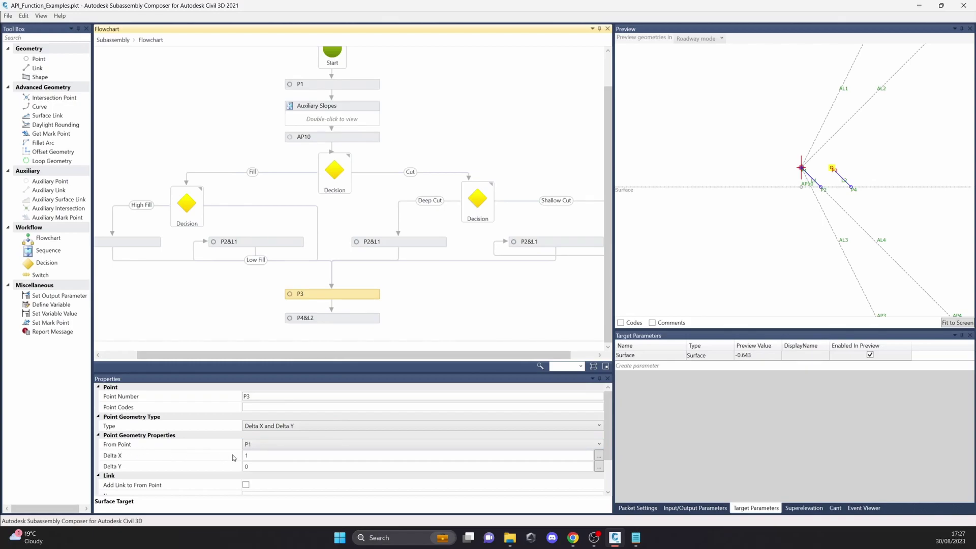
left_click(345, 318)
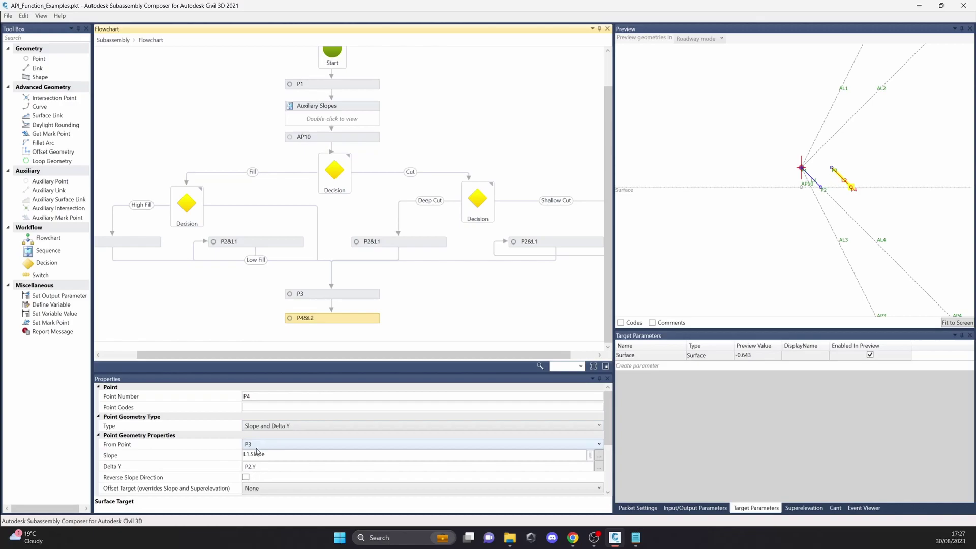
left_click(346, 276)
left_click(318, 256)
left_click(185, 263)
scroll(397, 259, "up", 1)
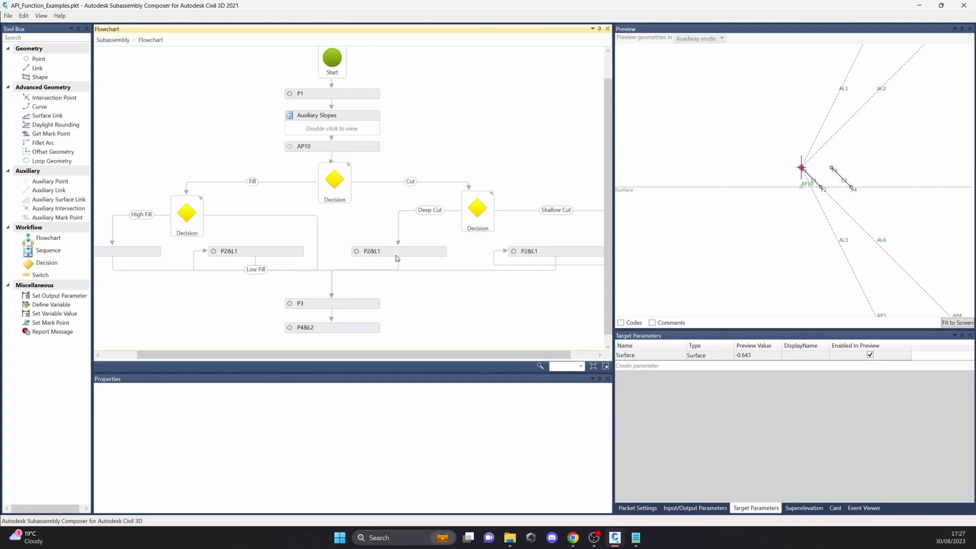
left_click(421, 271)
left_click_drag(418, 355, 382, 355)
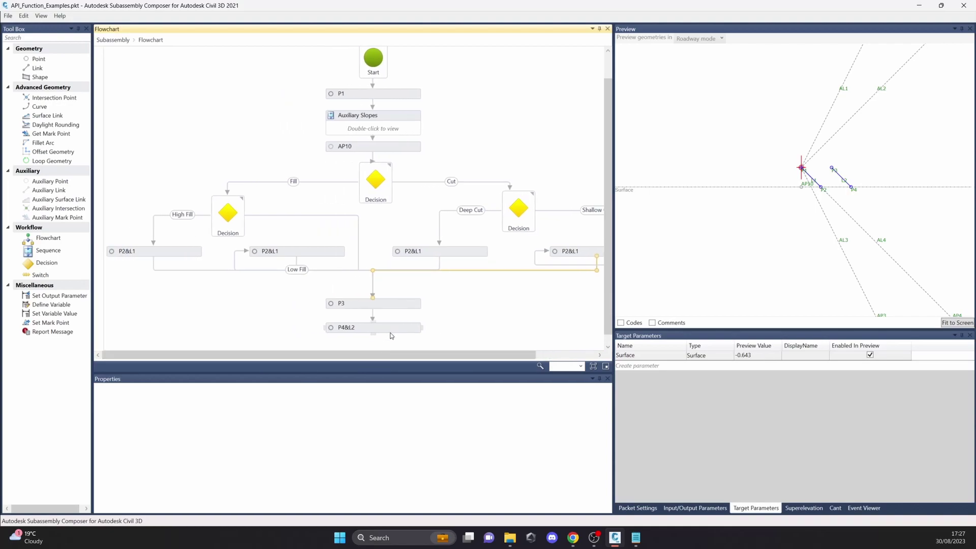
Check the Deep Cut P2&L1 settings and lower the surface to about -3.12.
left_click(455, 253)
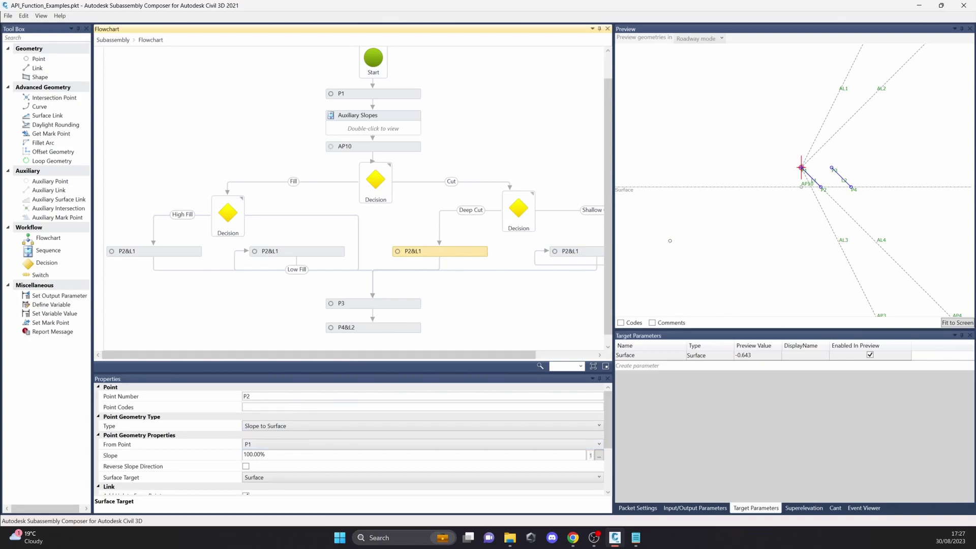
middle_click_drag(754, 238, 705, 224)
left_click_drag(663, 173, 651, 239)
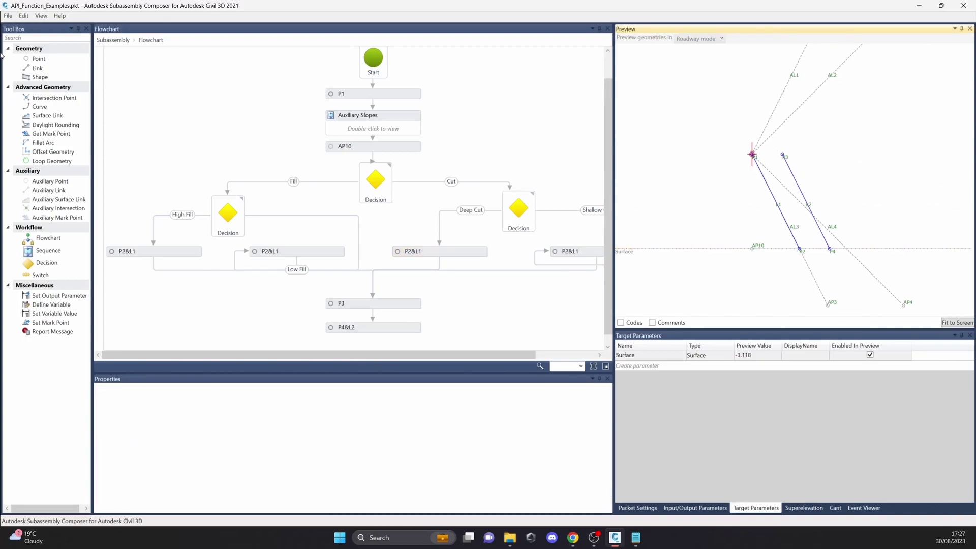
Open Auxiliary_Intersection_Example.pkt without saving the changes to API_Function_Examples.pkt.
left_click(8, 16)
left_click(23, 39)
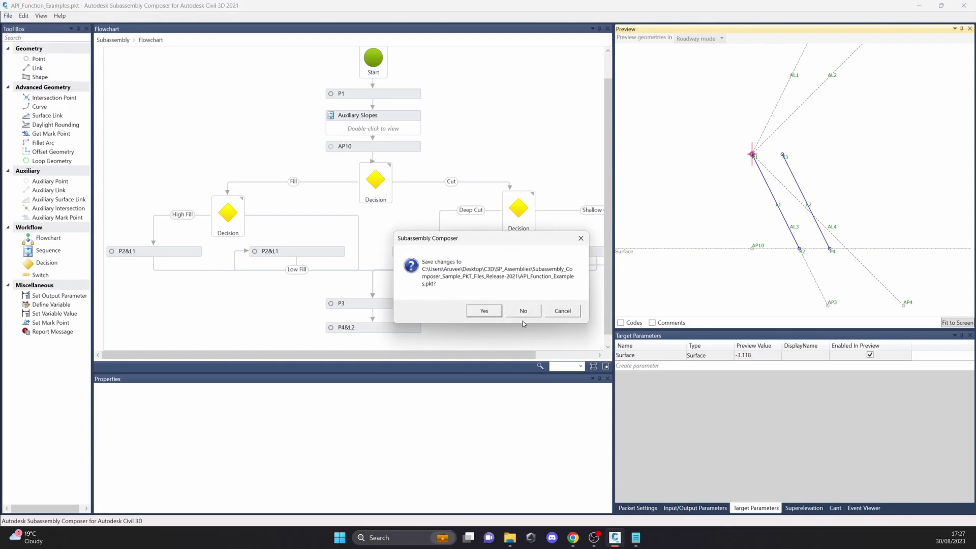
left_click(528, 310)
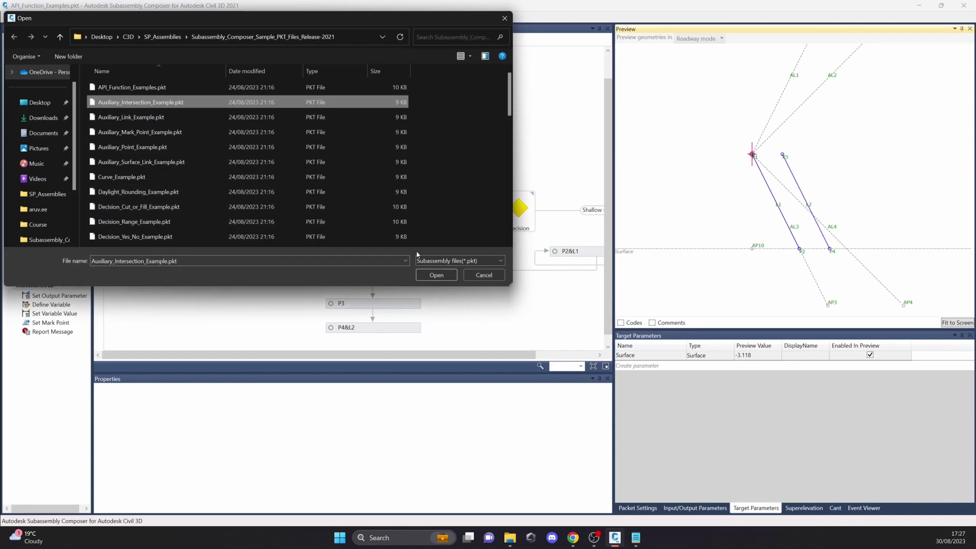
left_click(436, 275)
Examine the geometry settings of P1, P2&L1 and AP1, including AP1's slope to the surface.
left_click(371, 127)
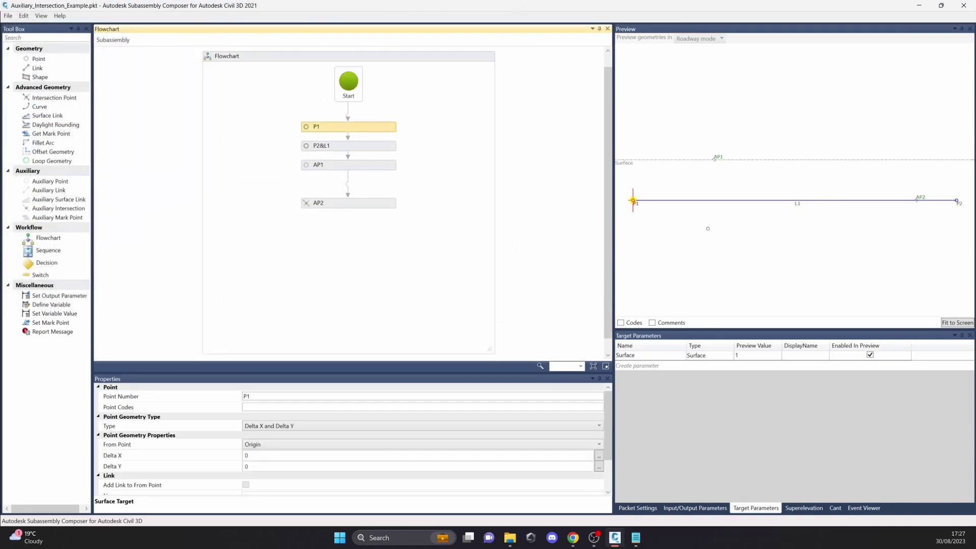
left_click(375, 151)
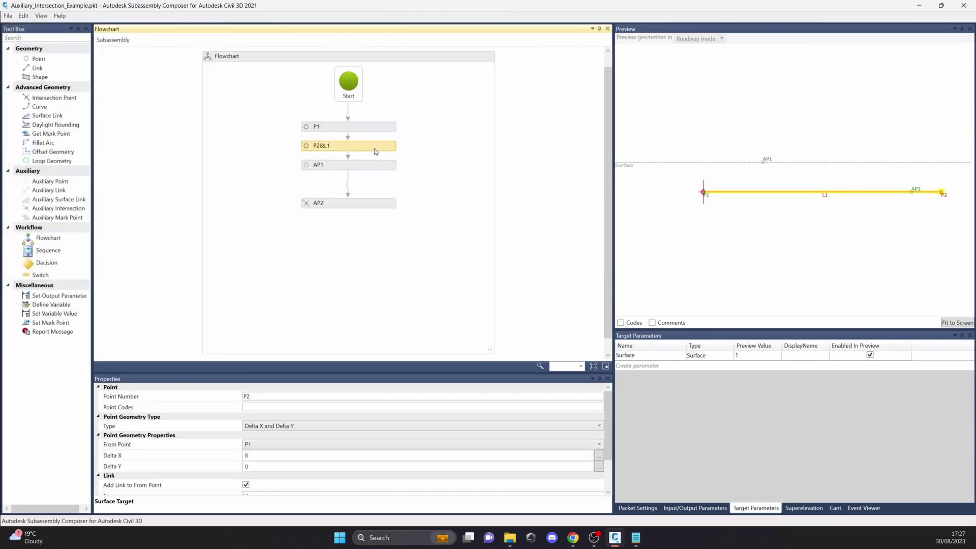
left_click(373, 130)
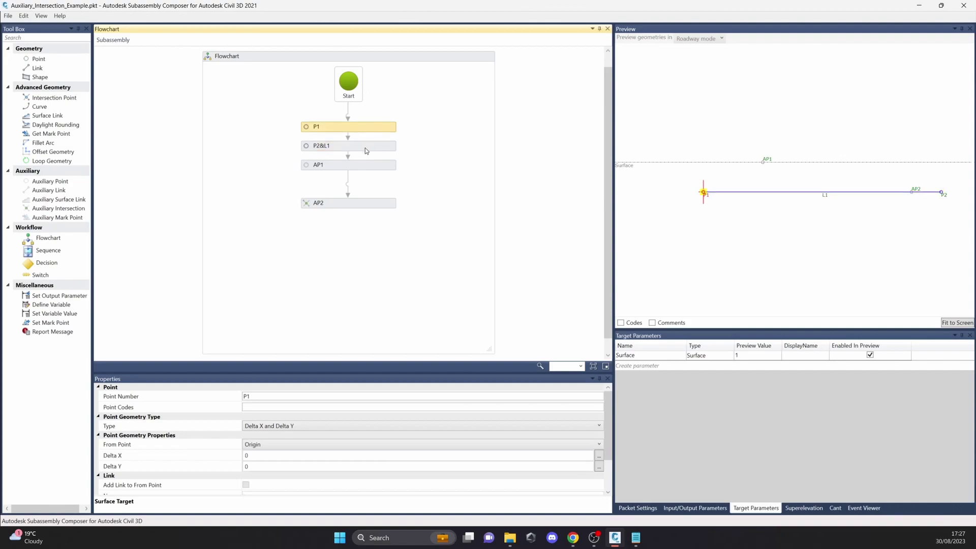
left_click(373, 151)
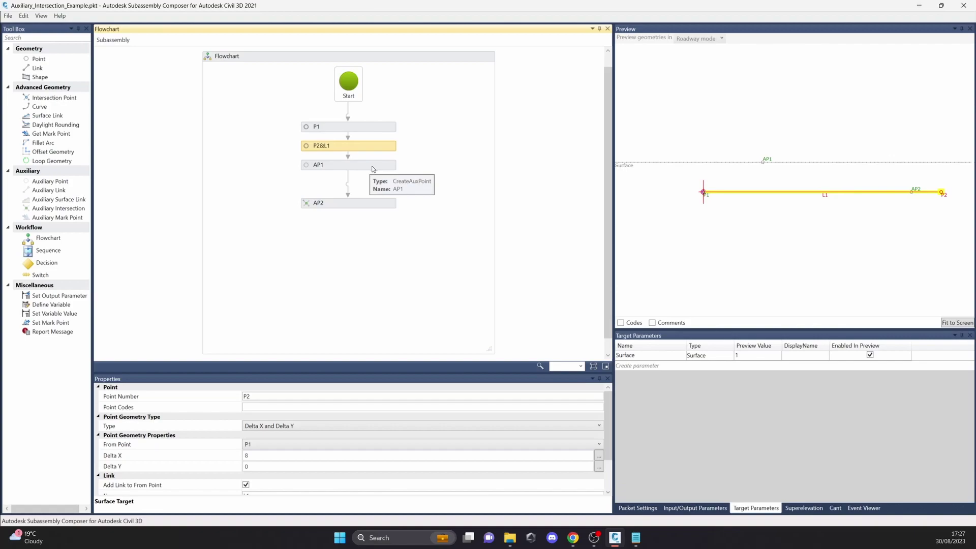
left_click(358, 167)
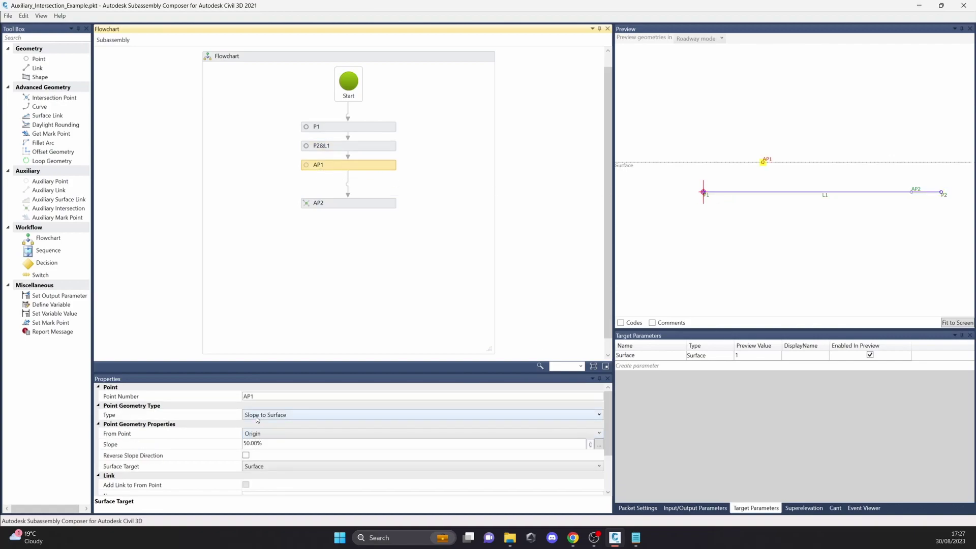
double_click(264, 444)
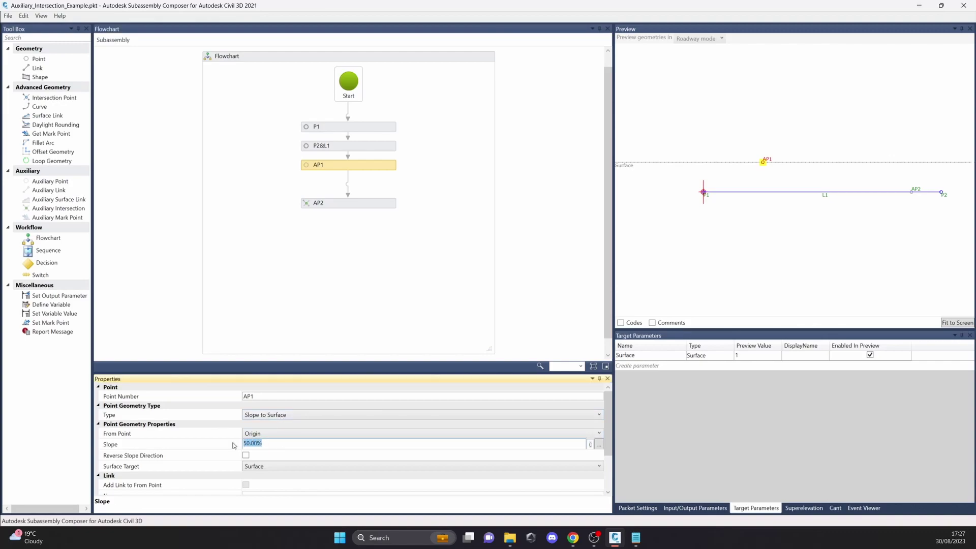
Move the surface above and then below L1, and read the resulting entries in the Event Viewer.
left_click_drag(854, 162, 853, 142)
left_click(870, 354)
left_click(870, 354)
left_click_drag(629, 142, 632, 225)
left_click(869, 508)
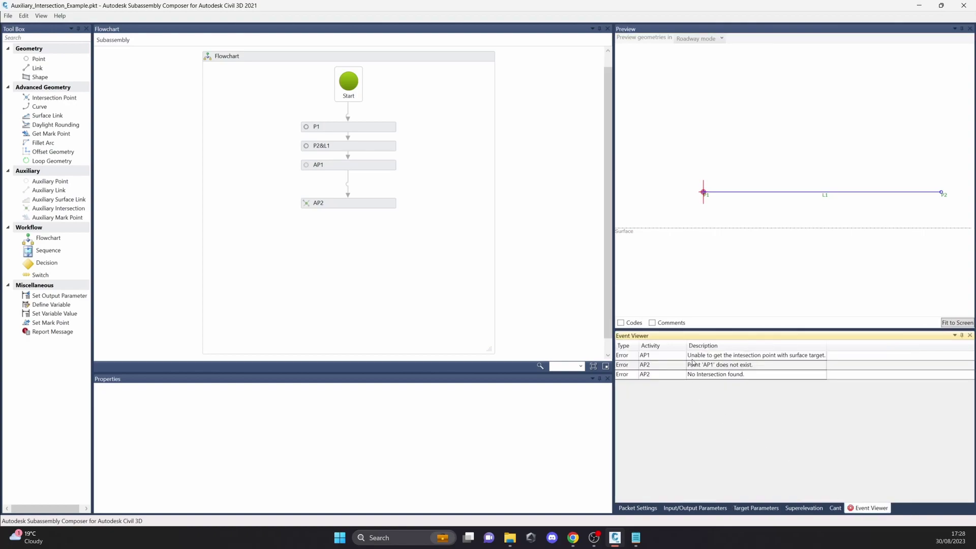
Raise the surface target back above L1 to a preview value of about 1.42.
left_click(755, 508)
left_click_drag(630, 227, 633, 150)
left_click(869, 355)
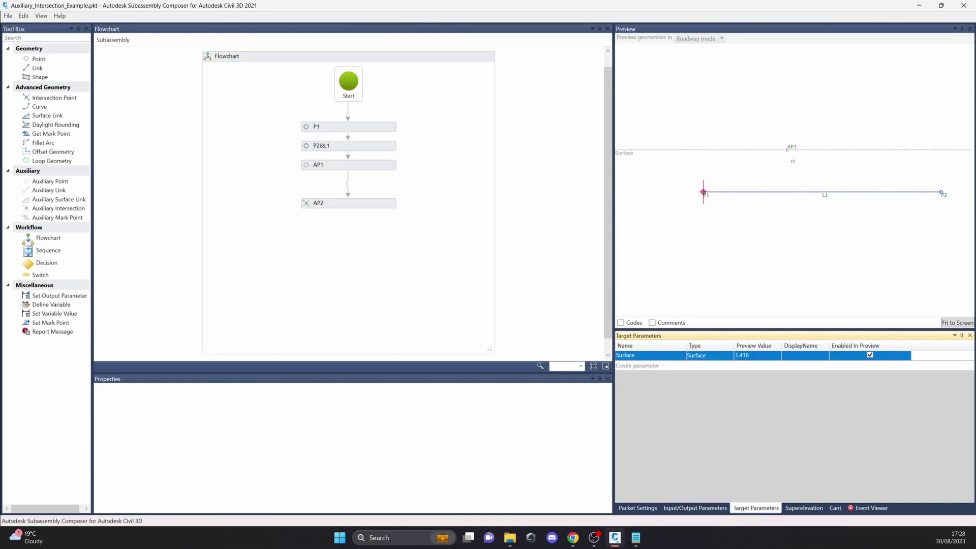
Inspect AP1 and AP2, and lower the surface to about 0.3 so AP2 falls on L1 near P1.
left_click(351, 165)
left_click(386, 202)
scroll(834, 252, "down", 1)
mouse_move(819, 252)
middle_mouse_down()
mouse_move(803, 237)
mouse_move(819, 256)
middle_mouse_up()
scroll(823, 251, "down", 6)
scroll(753, 254, "up", 3)
left_click_drag(630, 208, 631, 218)
scroll(724, 220, "up", 3)
scroll(858, 223, "up", 4)
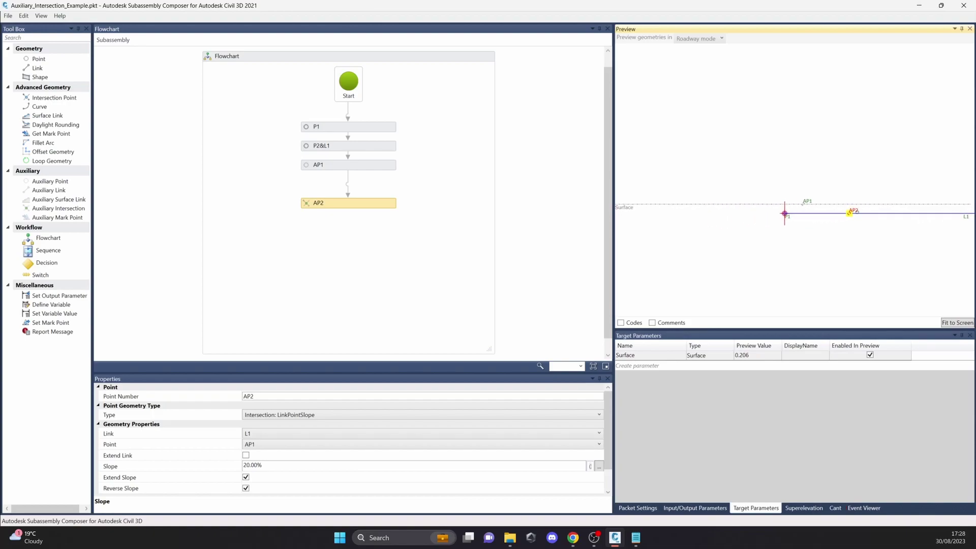
left_click_drag(644, 205, 644, 201)
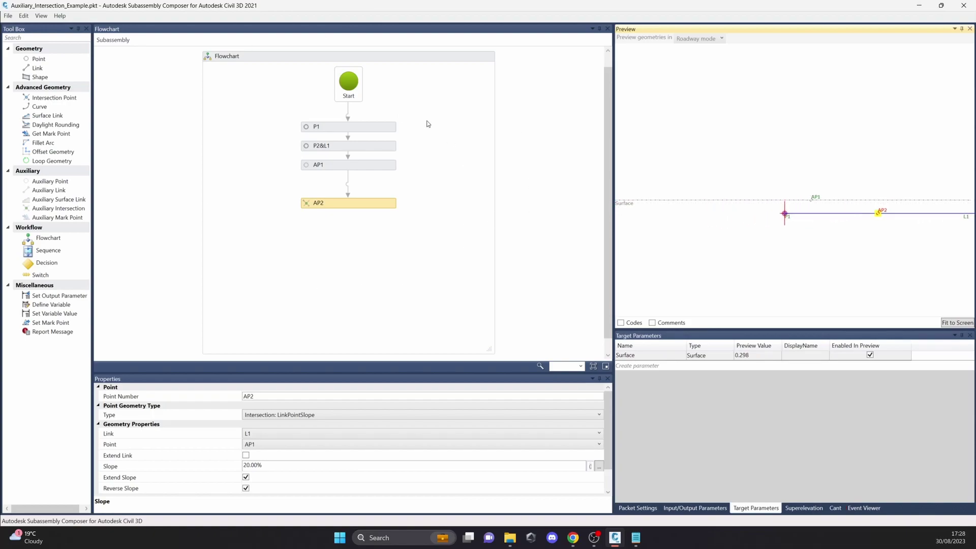
middle_click_drag(867, 260, 803, 242)
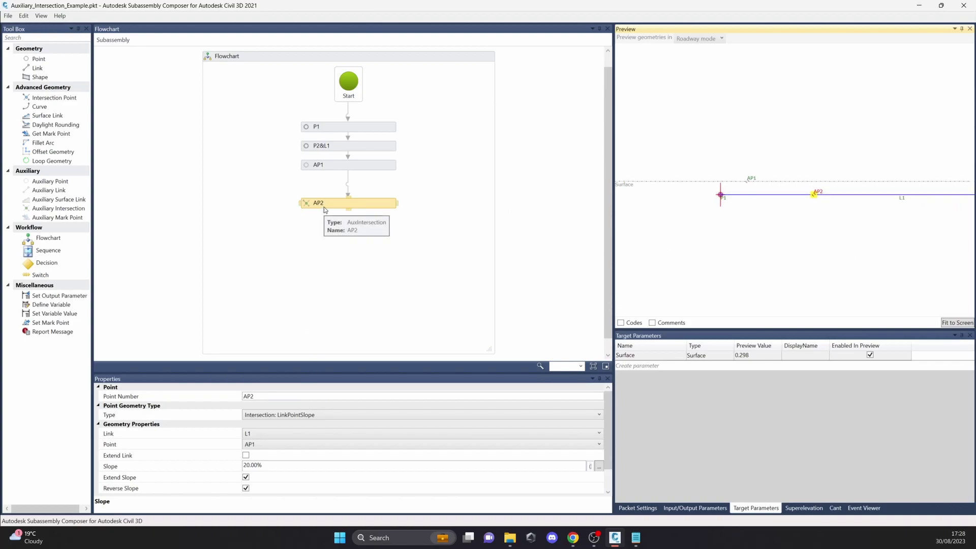
Examine AP2's intersection type options, link, point and slope settings, and compare AP1's position with AP2's in the preview.
left_click(283, 418)
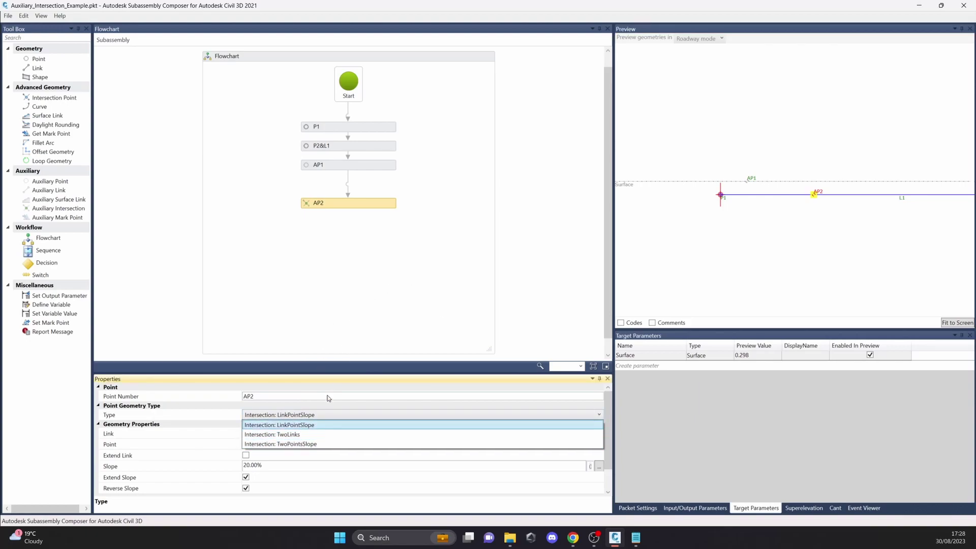
left_click(347, 318)
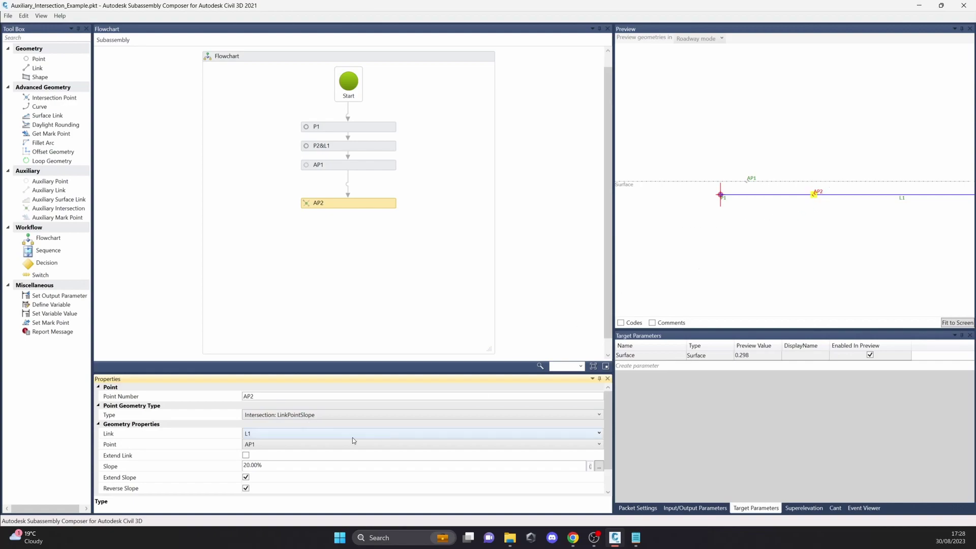
middle_click_drag(902, 209, 709, 208)
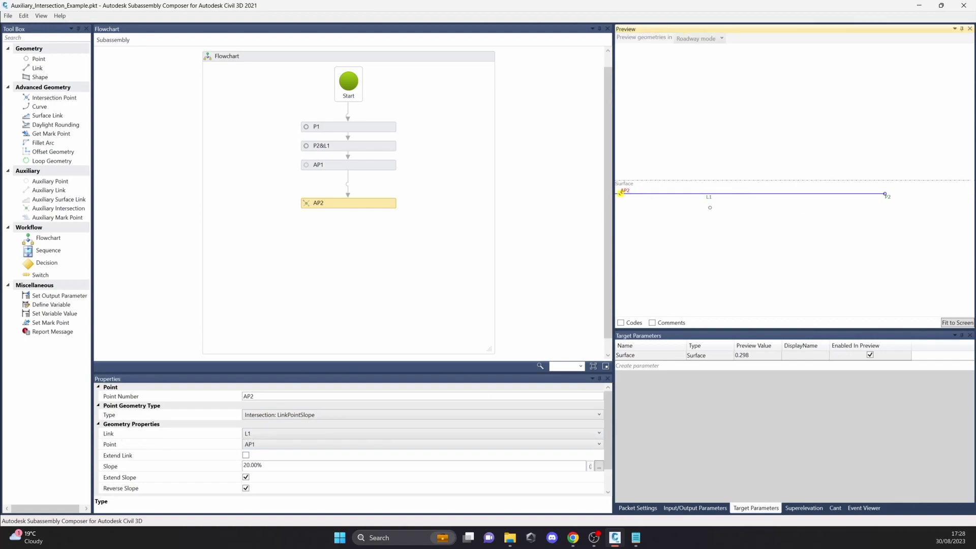
left_click_drag(621, 193, 711, 189)
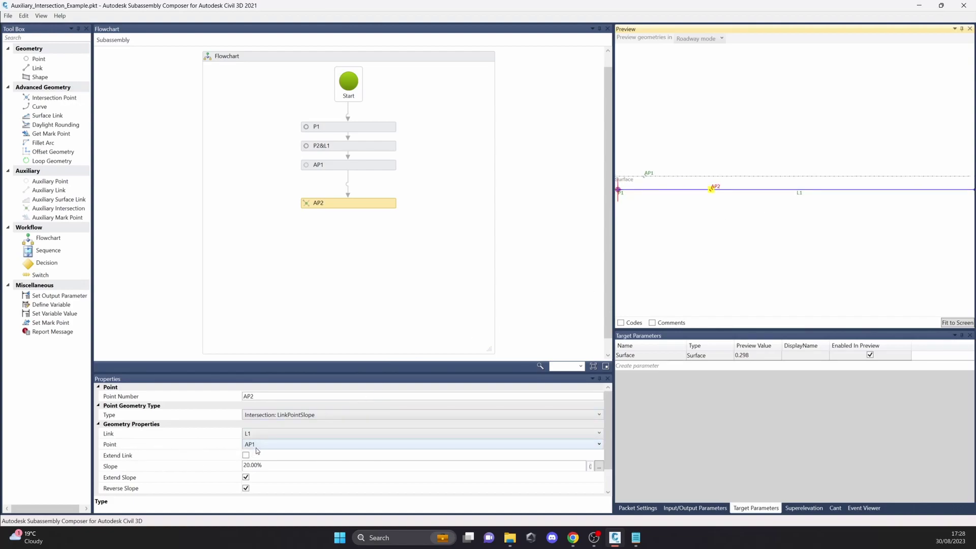
left_click_drag(666, 257, 708, 251)
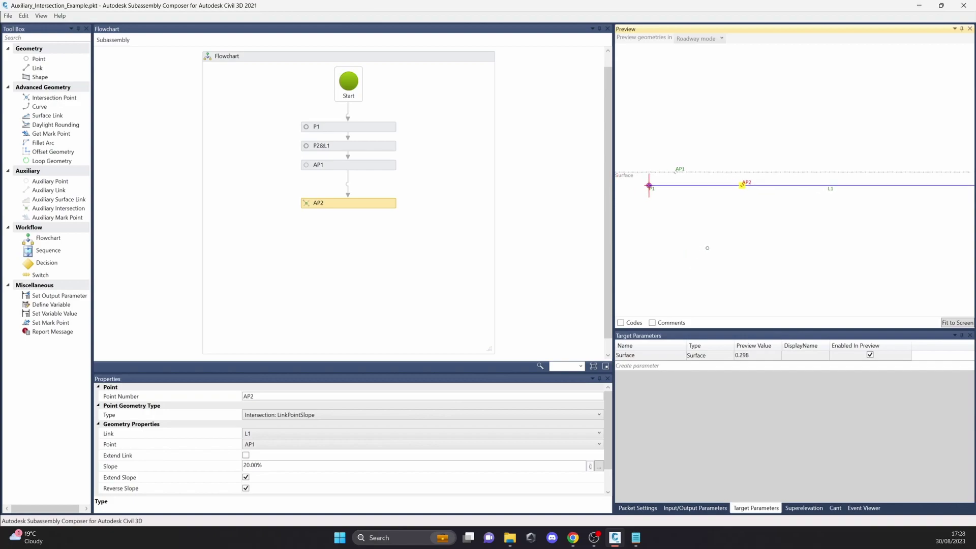
left_click(675, 171)
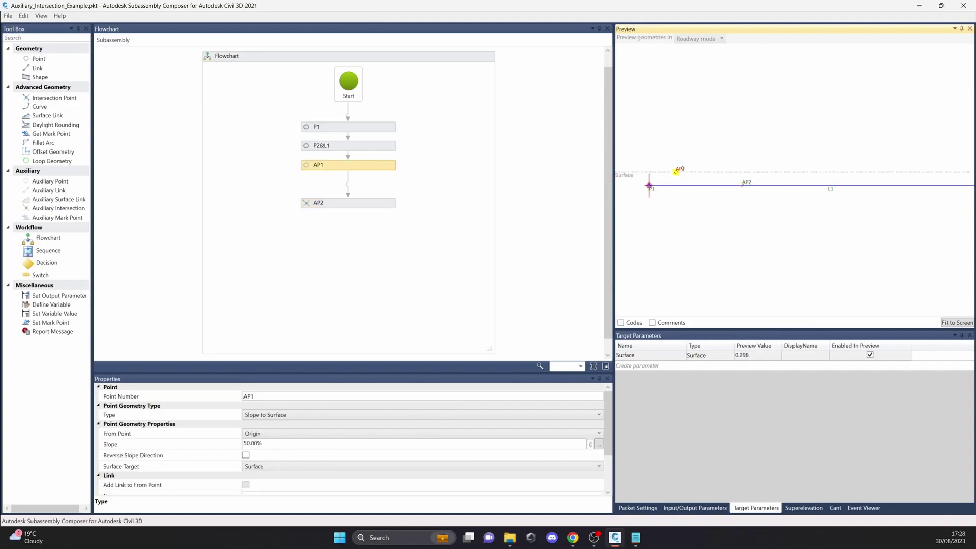
left_click(375, 203)
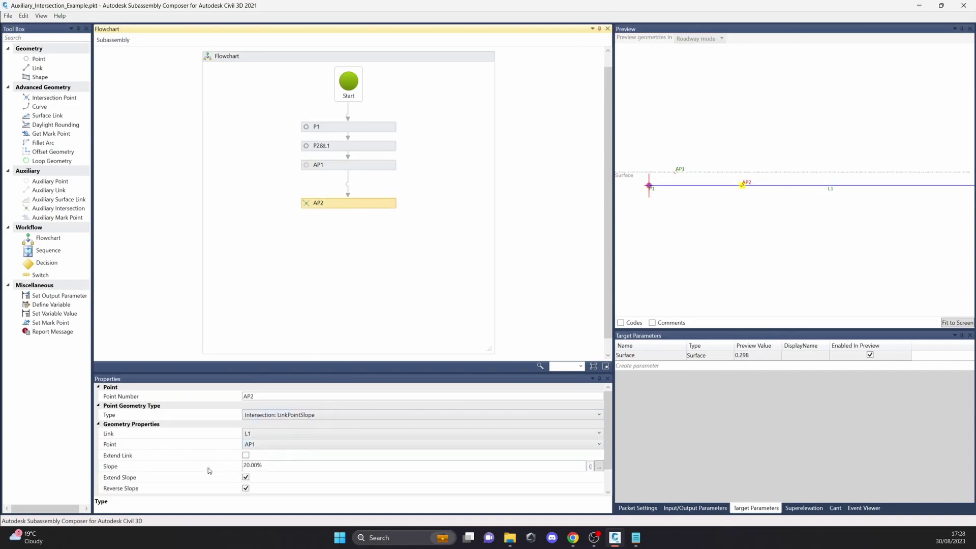
left_click(277, 471)
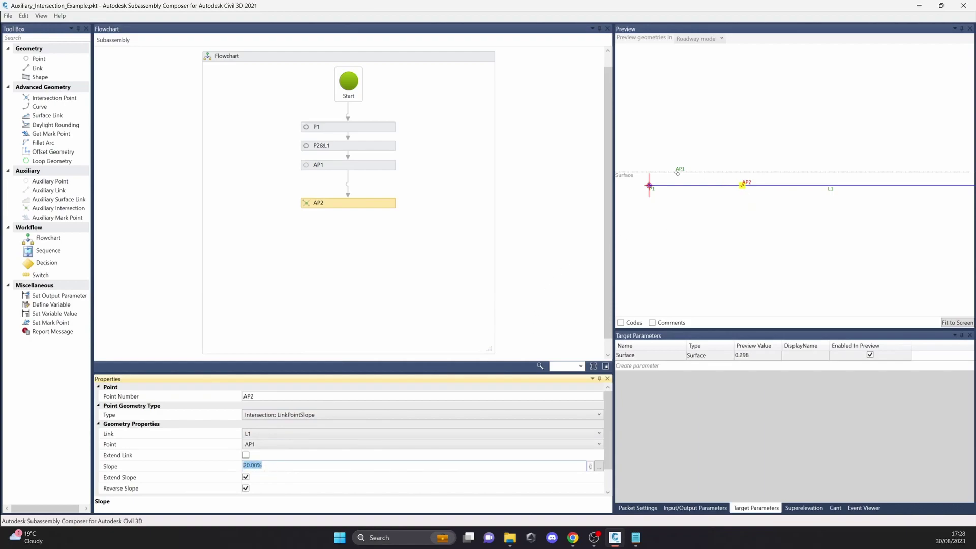
Raise the surface target above L1 to a preview value of about 0.7, and further up to about 1.6.
left_click_drag(627, 172, 627, 154)
scroll(681, 168, "down", 2)
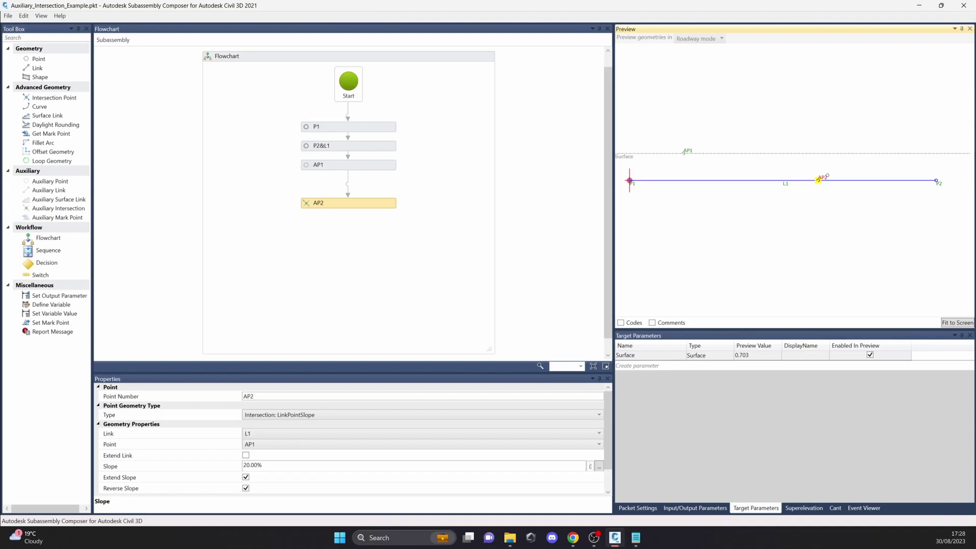
middle_click_drag(816, 180, 845, 181)
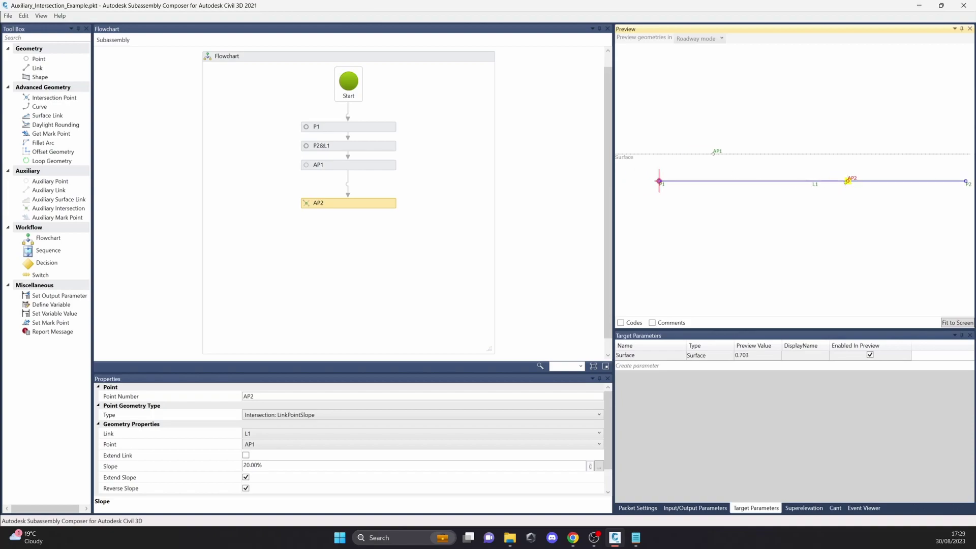
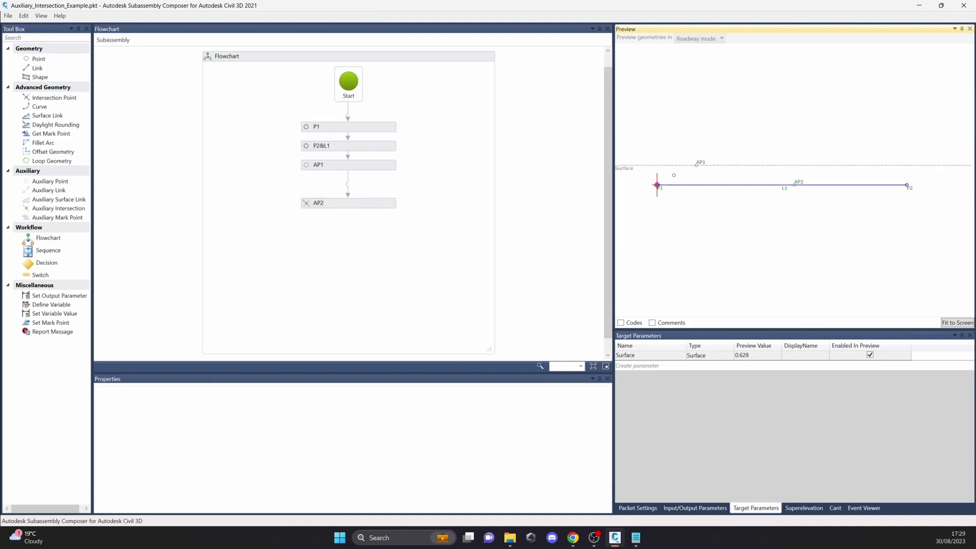
left_click_drag(631, 172, 630, 149)
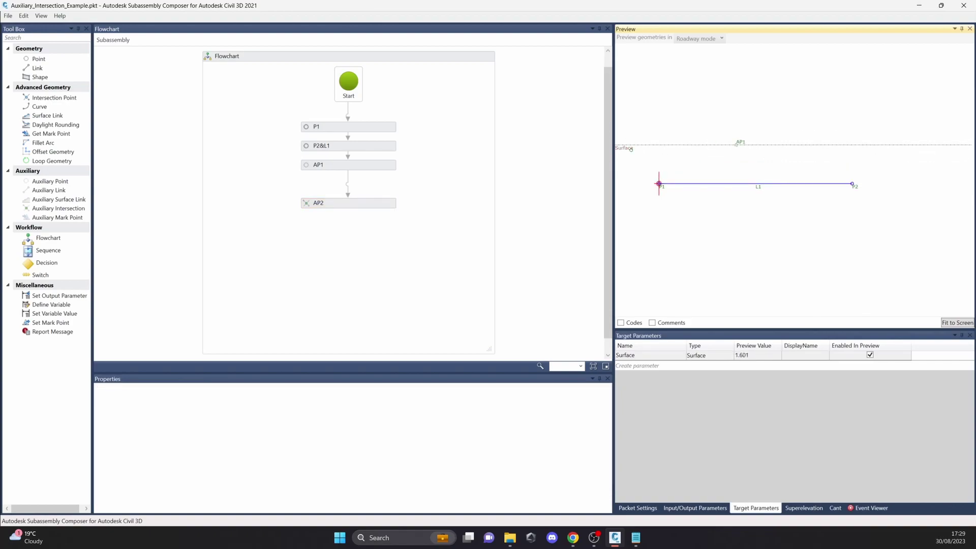
middle_click_drag(749, 178, 736, 167)
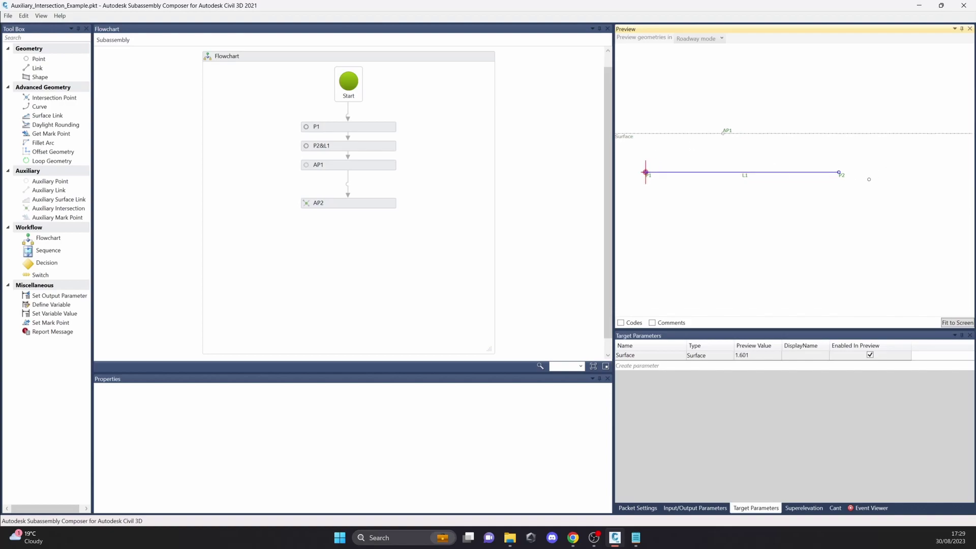
Enable Extend Link for AP2 and check where the intersection falls relative to P2.
left_click(388, 205)
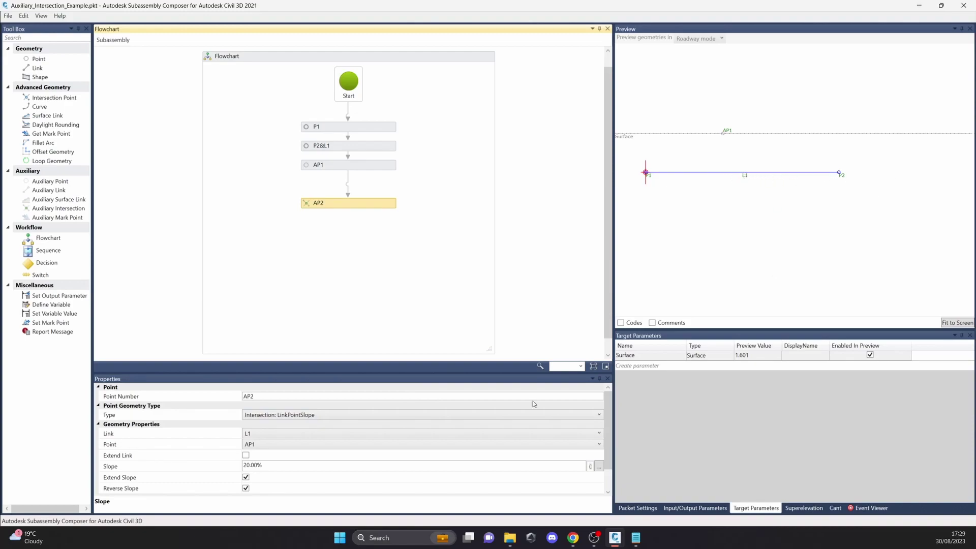
scroll(214, 441, "down", 1)
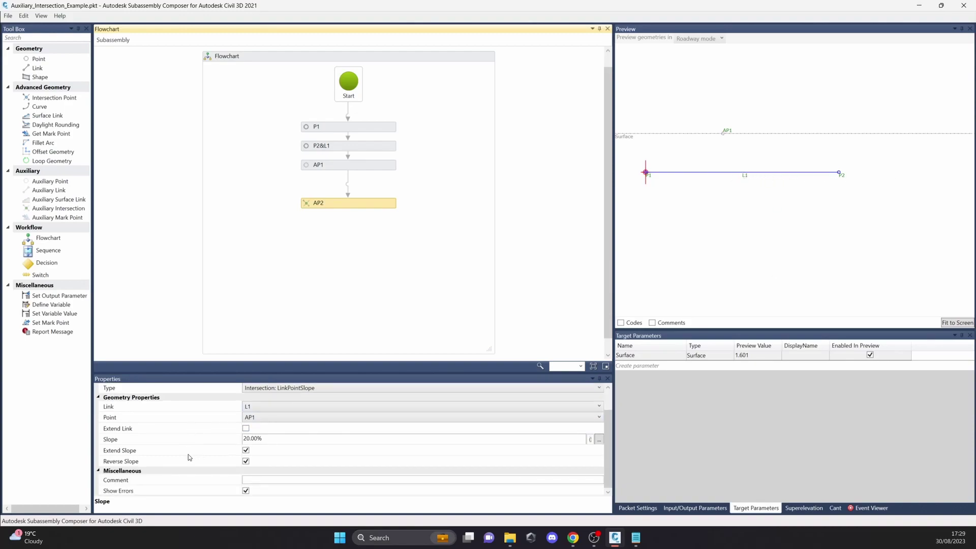
scroll(192, 457, "up", 1)
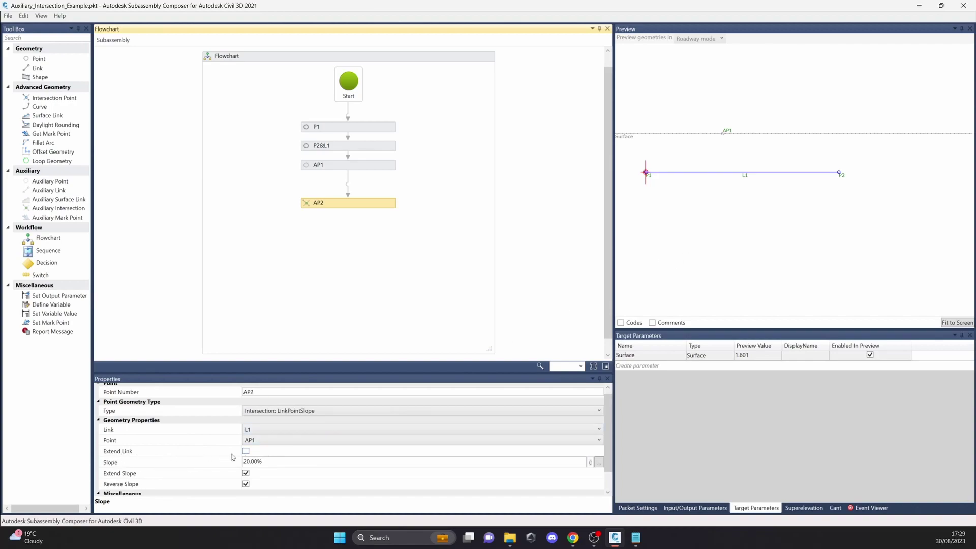
left_click(246, 451)
scroll(813, 242, "down", 1)
middle_click_drag(823, 185, 739, 181)
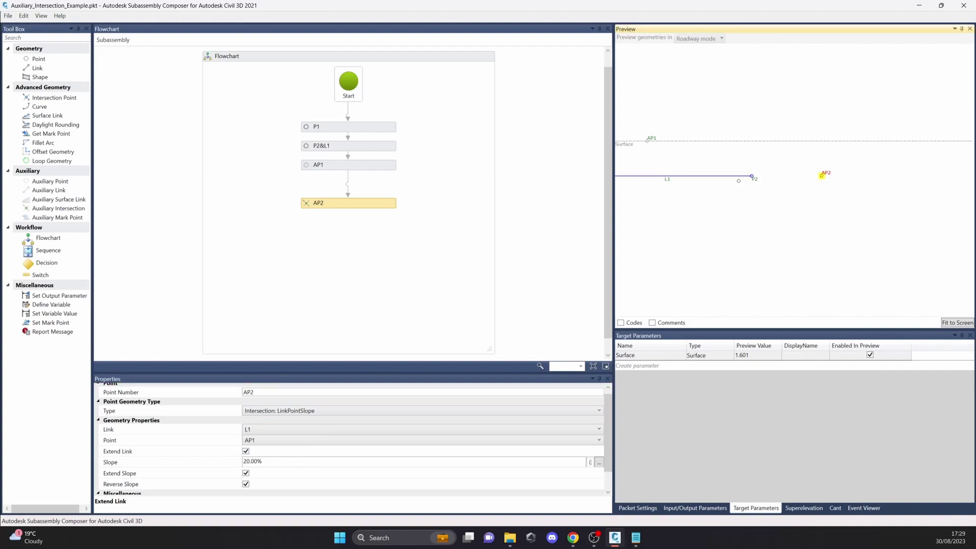
scroll(961, 174, "down", 2)
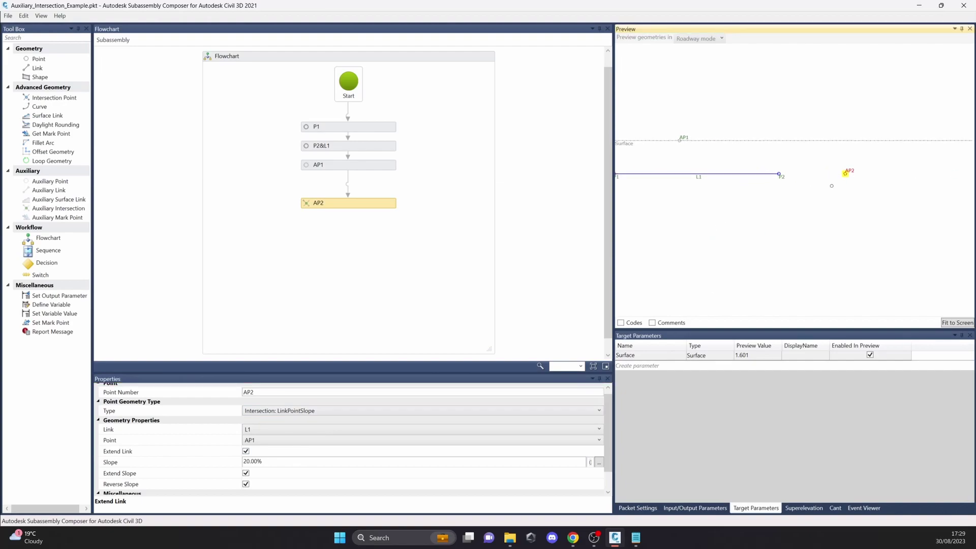
middle_click_drag(839, 175, 846, 176)
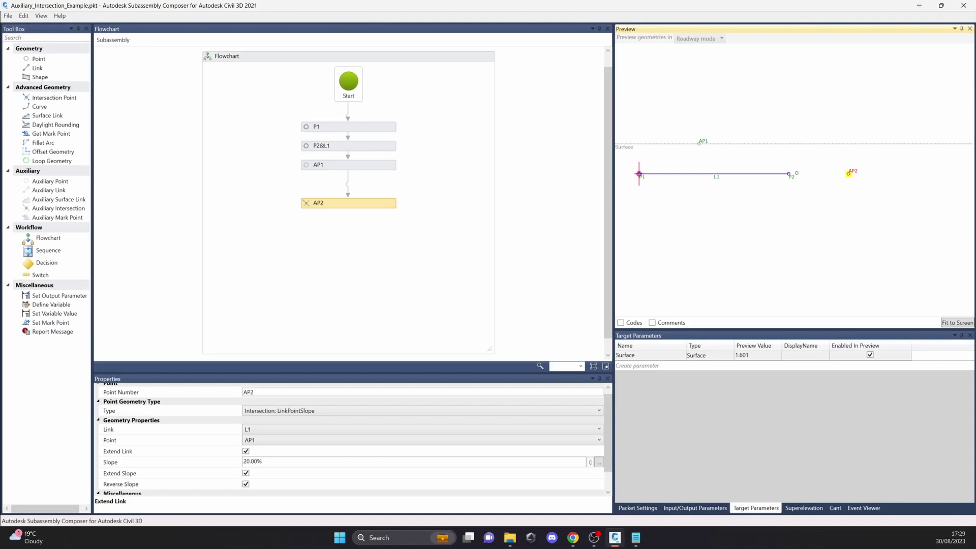
Disable Extend Link for AP2, and move the surface to about 0.56 and back up to about 1.38.
left_click(246, 451)
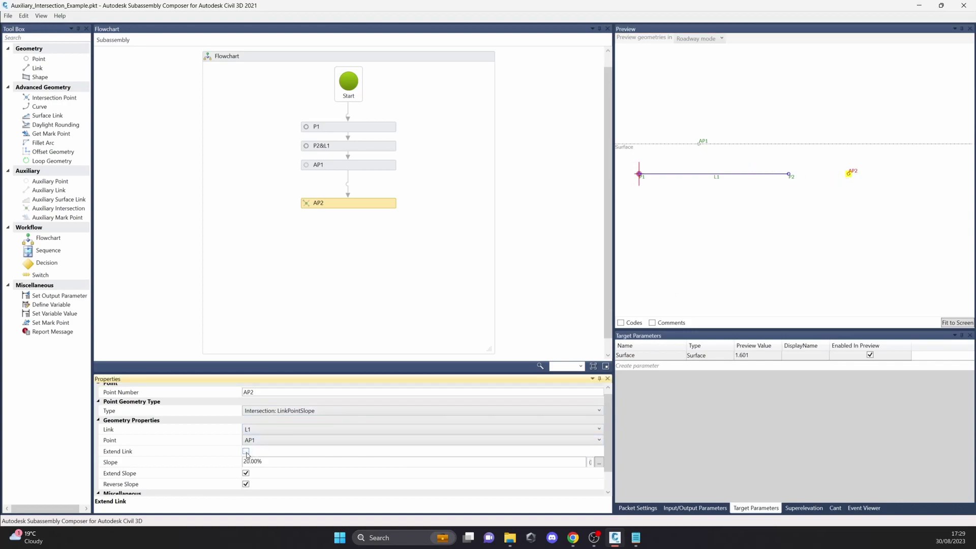
left_click(587, 147)
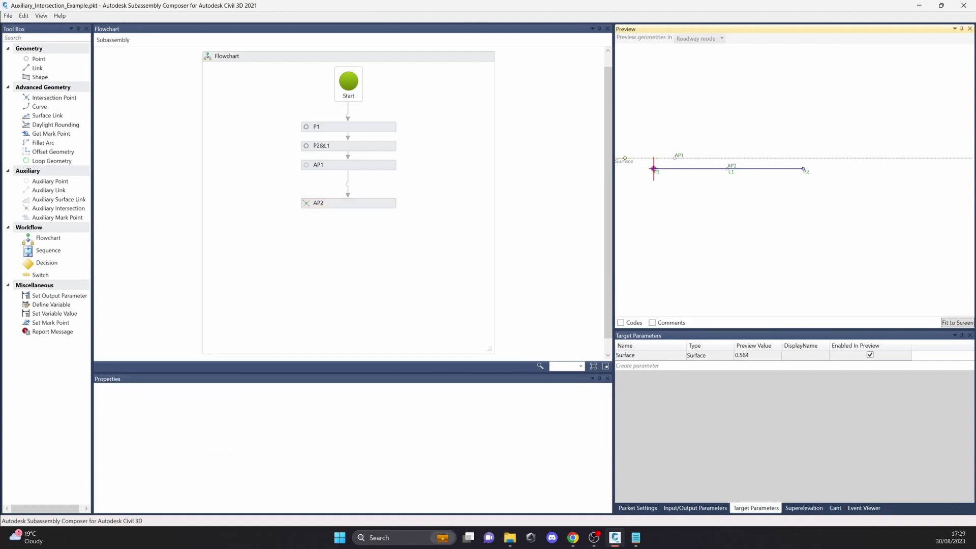
left_click_drag(631, 163, 636, 145)
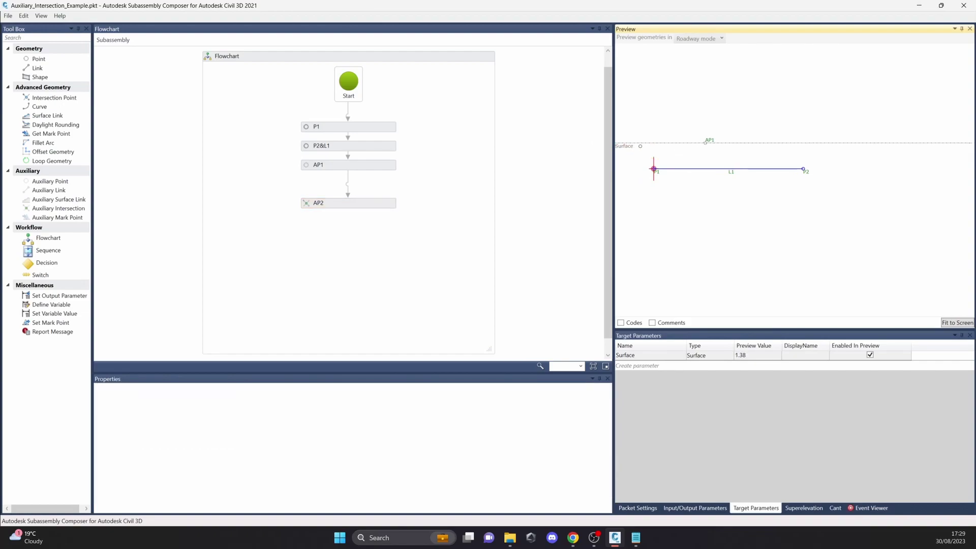
left_click(711, 142)
Re-enable Extend Link for AP2 and raise the surface target to a preview value of about 2.83.
left_click(379, 205)
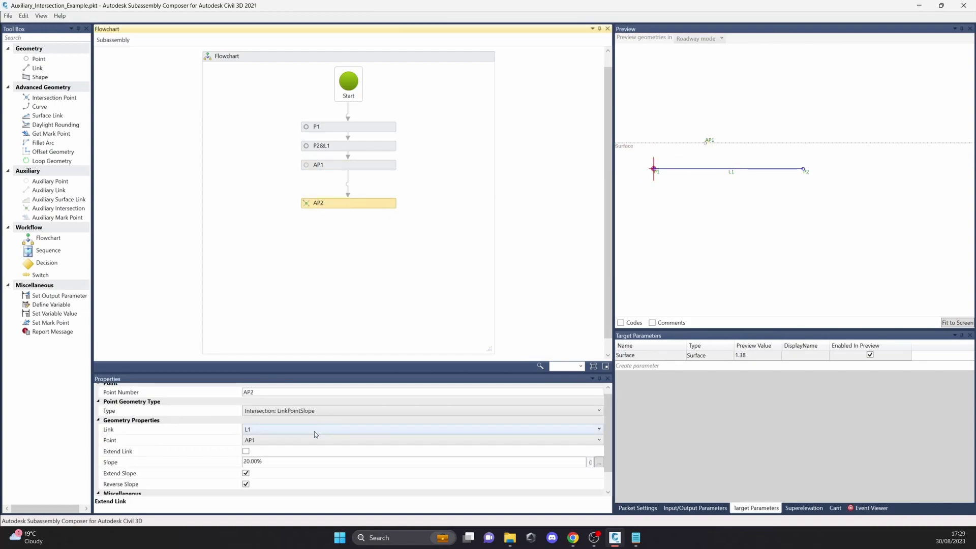
left_click(246, 428)
left_click_drag(639, 144, 641, 117)
Open the sample subassembly file Auxiliary_Link_Example.pkt.
left_click(8, 15)
left_click(16, 35)
left_click(515, 311)
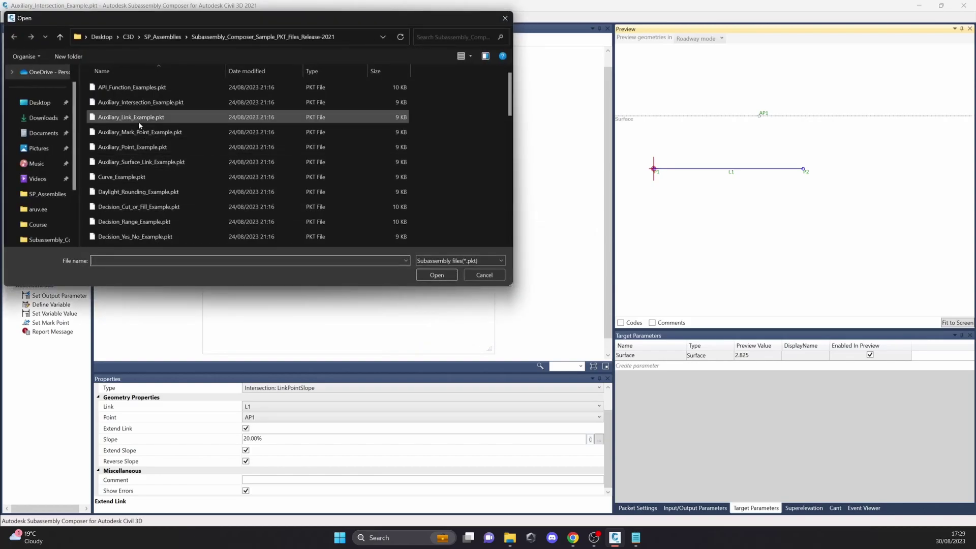
left_click(158, 118)
left_click(437, 275)
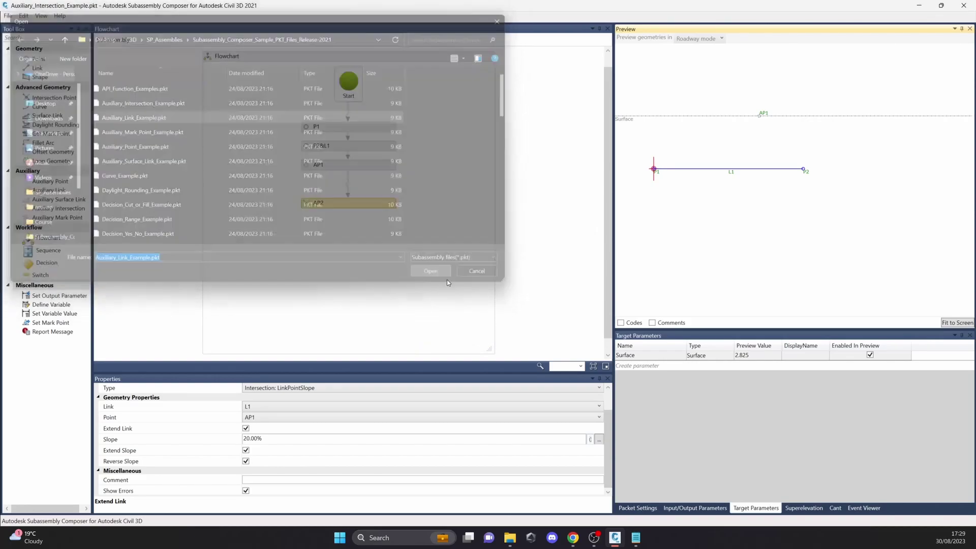
Examine the settings of P1, P2&L1, P3 and the auxiliary link AL1, including AL1's start and end points.
left_click(368, 122)
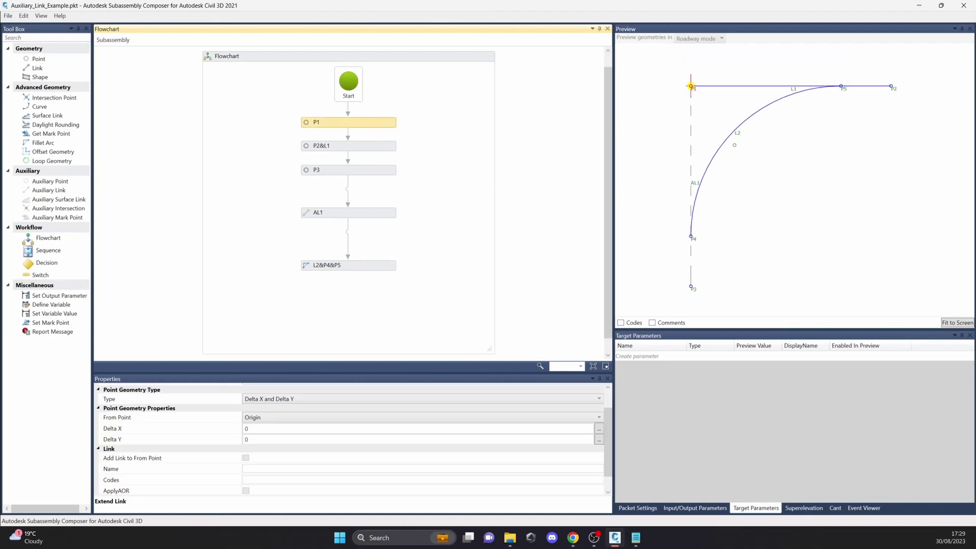
left_click(356, 147)
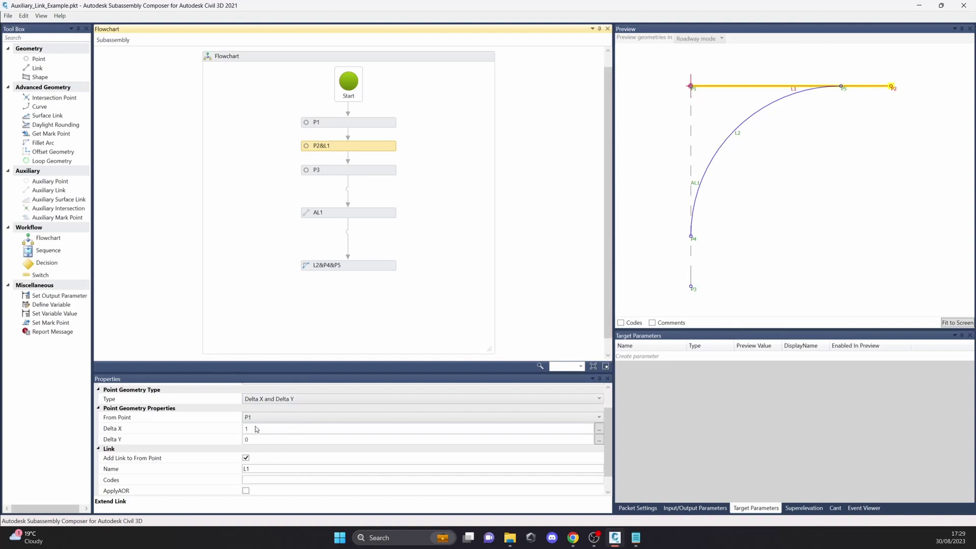
left_click(372, 173)
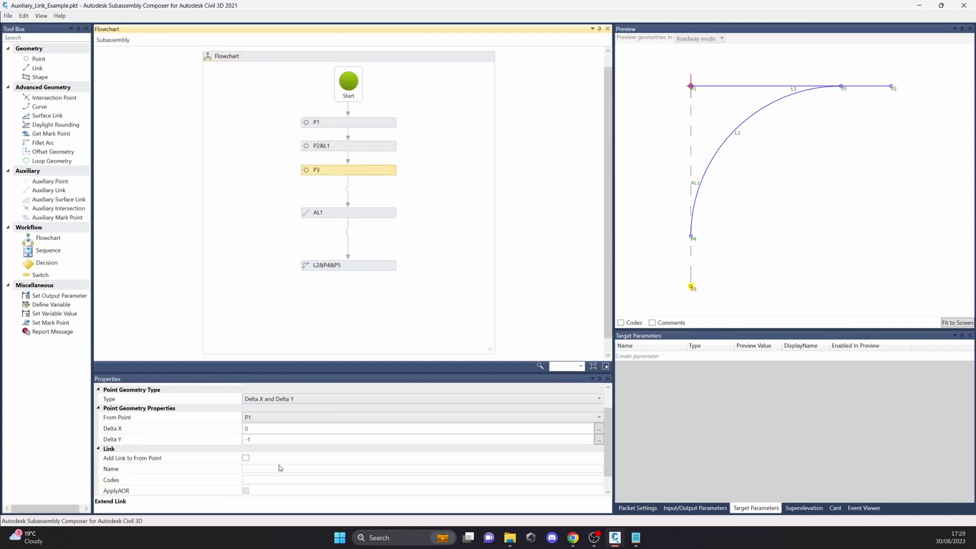
left_click(374, 213)
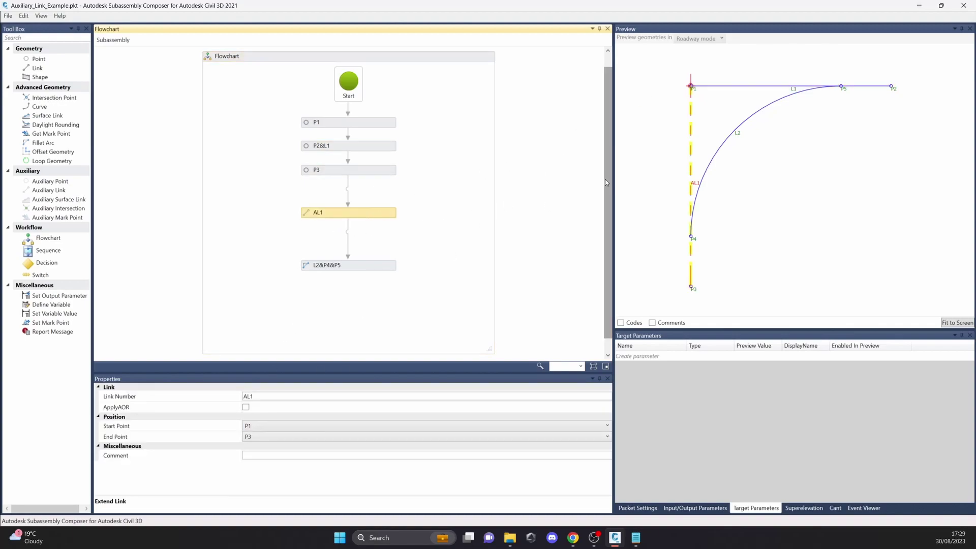
scroll(354, 264, "up", 1)
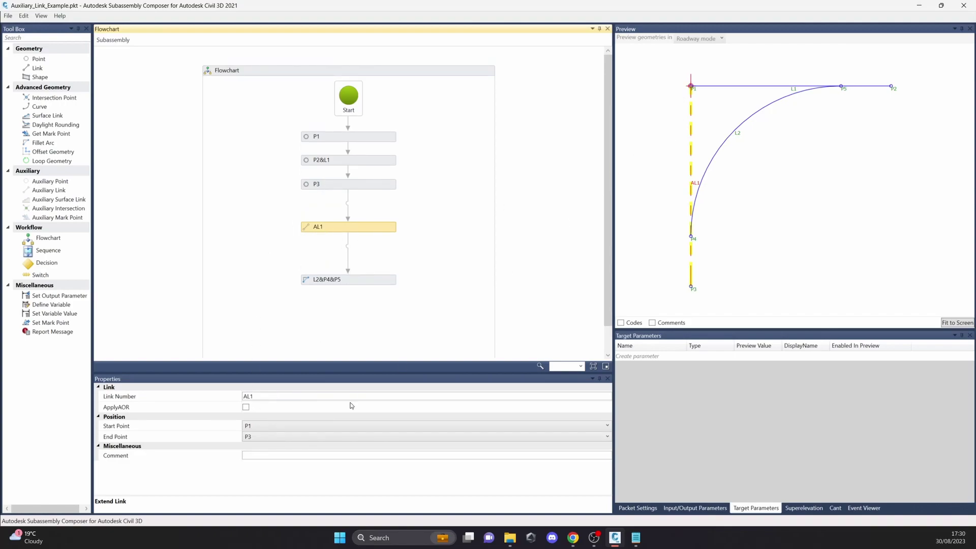
scroll(638, 217, "up", 1)
left_click(700, 303)
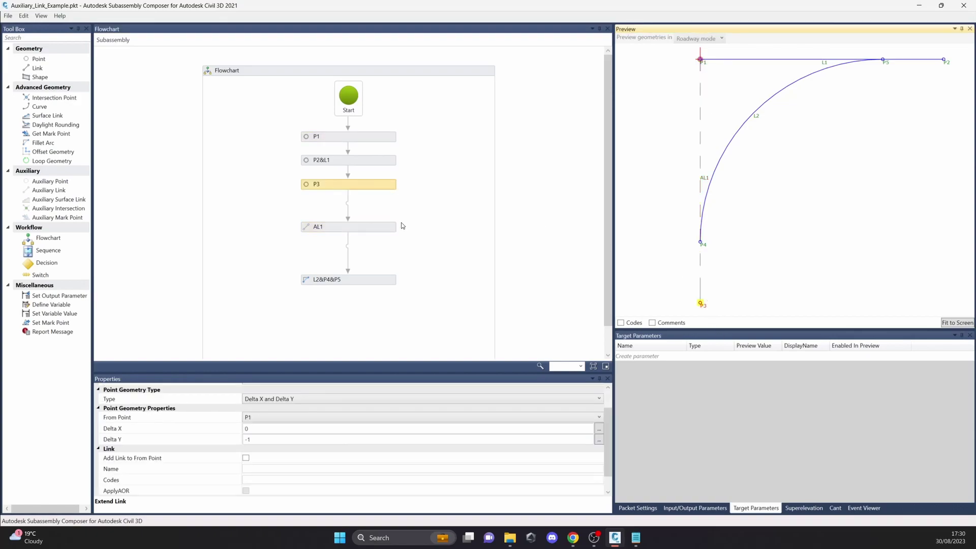
Examine the fillet arc L2&P4&P5, including its first and second links, tessellation and rounding radius.
left_click(366, 281)
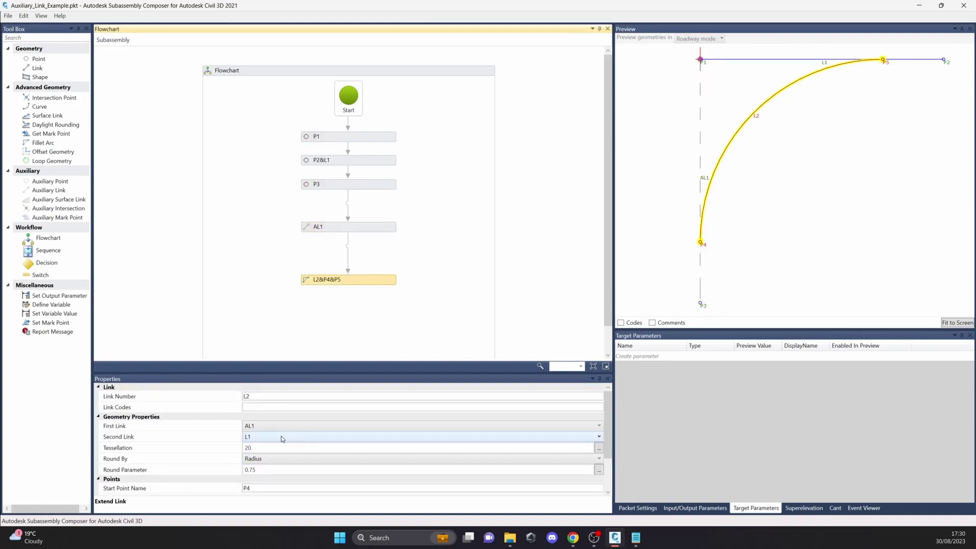
scroll(325, 307, "down", 1)
middle_click_drag(722, 232, 699, 232)
scroll(746, 233, "down", 1)
left_click_drag(680, 278, 691, 274)
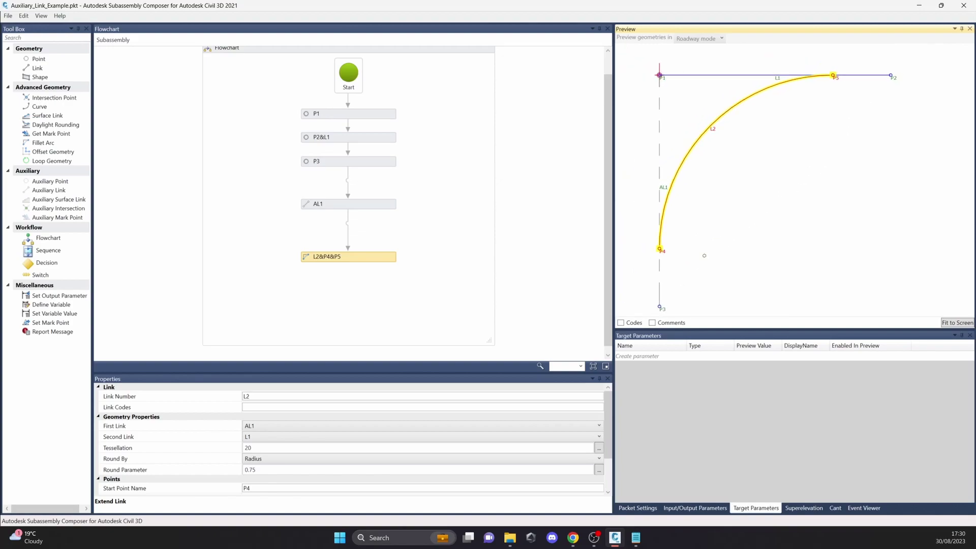
left_click_drag(760, 209, 770, 198)
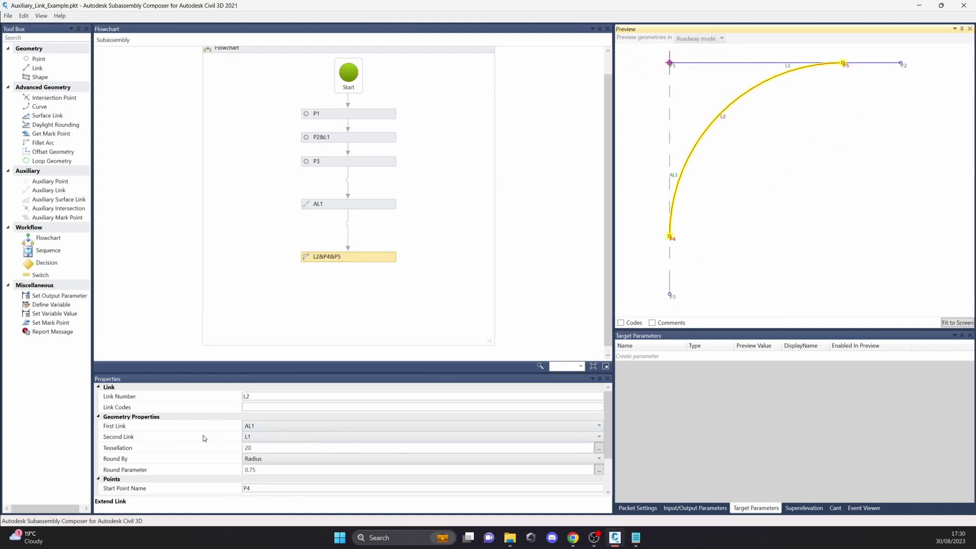
left_click(258, 429)
left_click(258, 429)
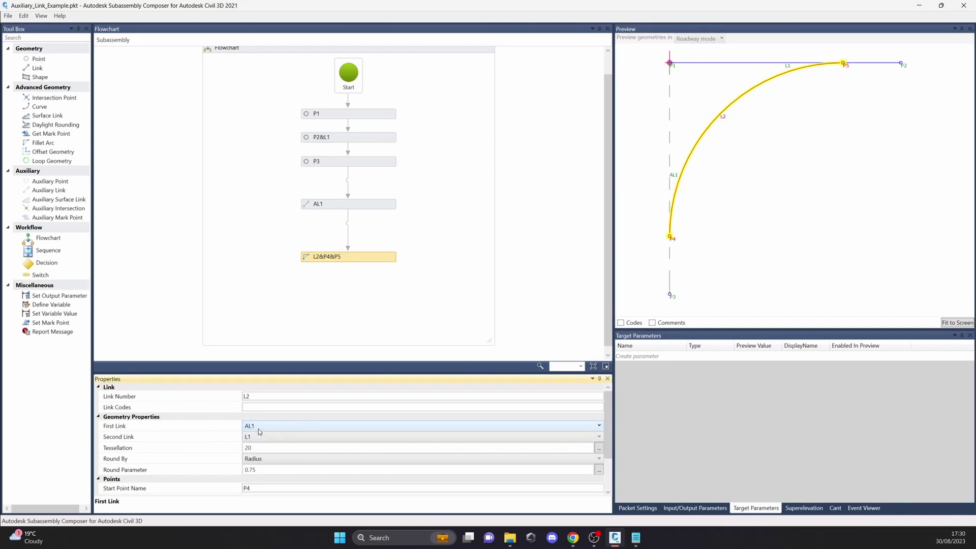
Set the tessellation of the fillet arc L2&P4&P5 to 2.
left_click(255, 439)
left_click(255, 439)
left_click(247, 447)
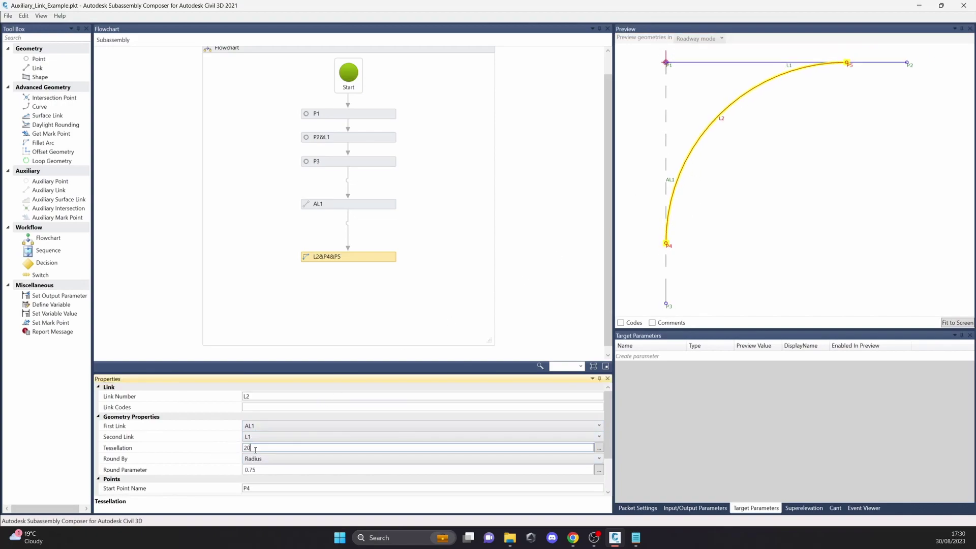
key("BackSpace")
key("Return")
left_click_drag(766, 97, 794, 125)
left_click(747, 146)
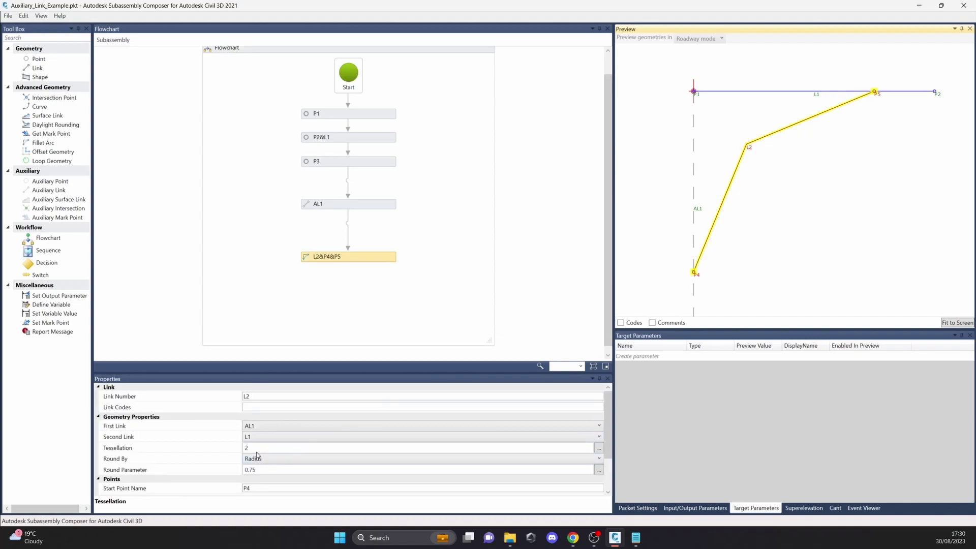
Set the tessellation of the fillet arc L2&P4&P5 to 10.
left_click_drag(255, 449, 204, 425)
type("10")
key("Return")
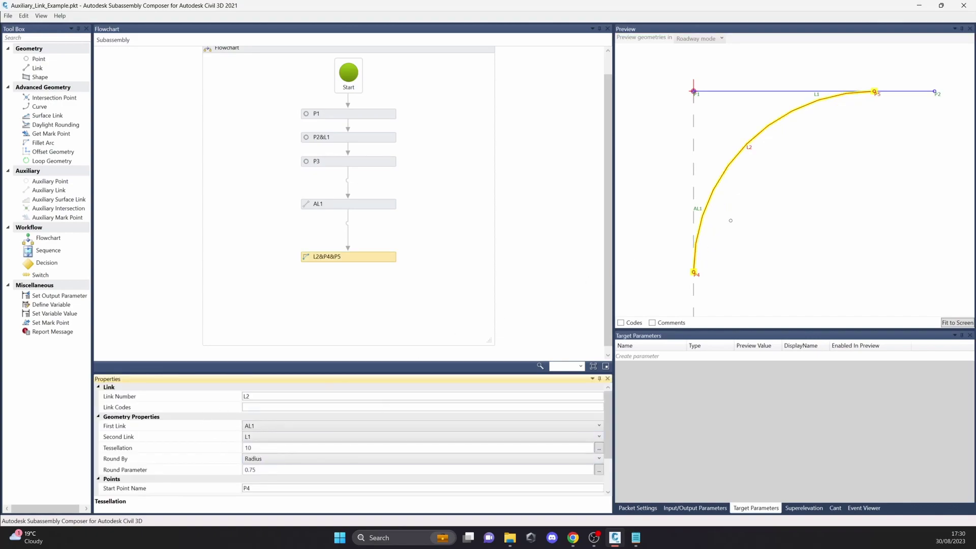
left_click(688, 239)
left_click(378, 259)
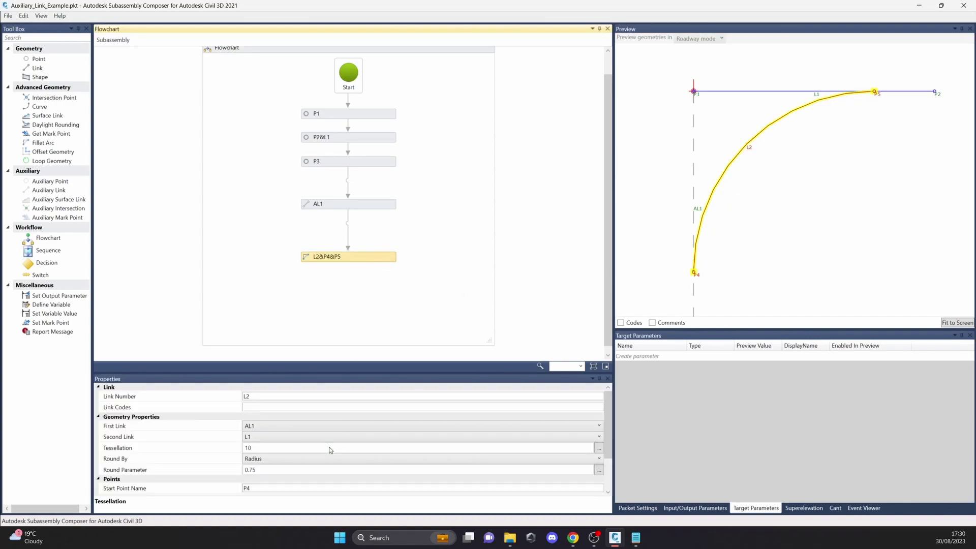
Examine the fillet arc's Round By setting, round parameter and start and end point names, and compare them with the previewed geometry.
left_click(265, 461)
left_click(266, 462)
left_click(267, 468)
left_click(263, 460)
left_click(260, 478)
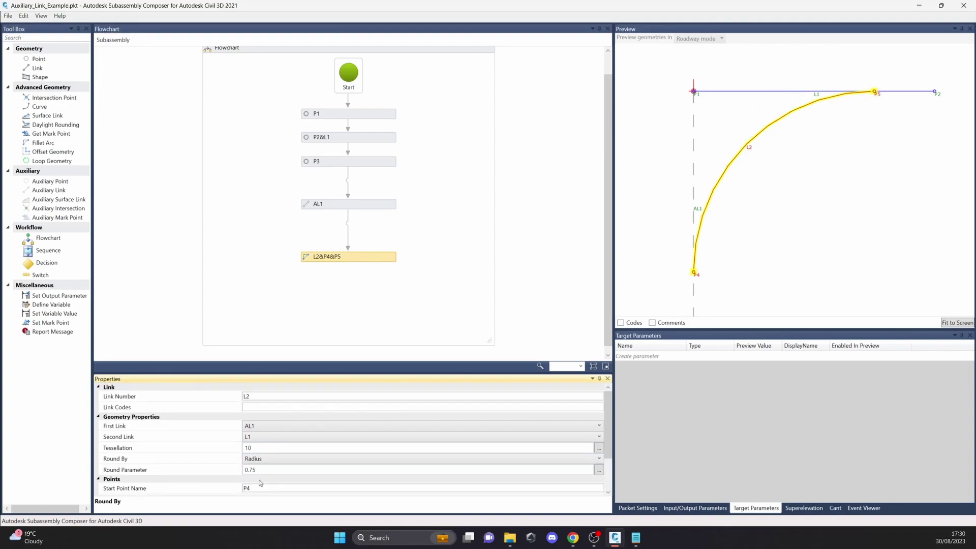
scroll(773, 236, "down", 4)
middle_click_drag(774, 237, 768, 179)
scroll(432, 401, "down", 2)
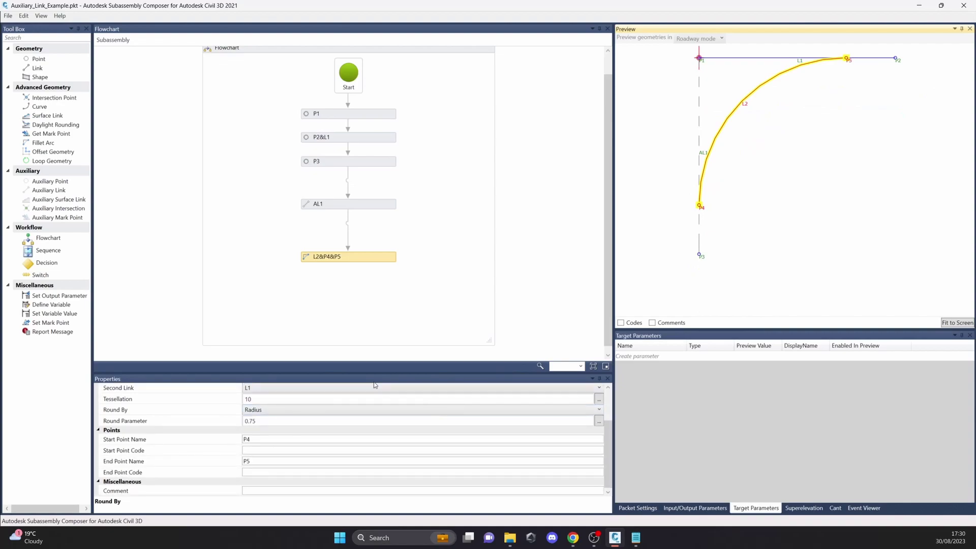
scroll(749, 133, "up", 3)
middle_click_drag(785, 101, 737, 181)
middle_click_drag(654, 199, 758, 136)
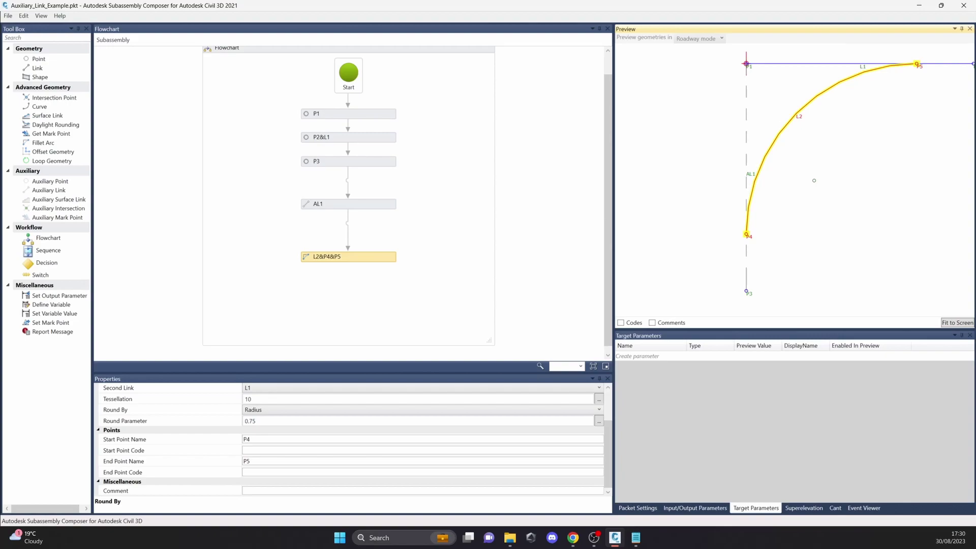
scroll(821, 189, "down", 2)
middle_click_drag(771, 179, 719, 163)
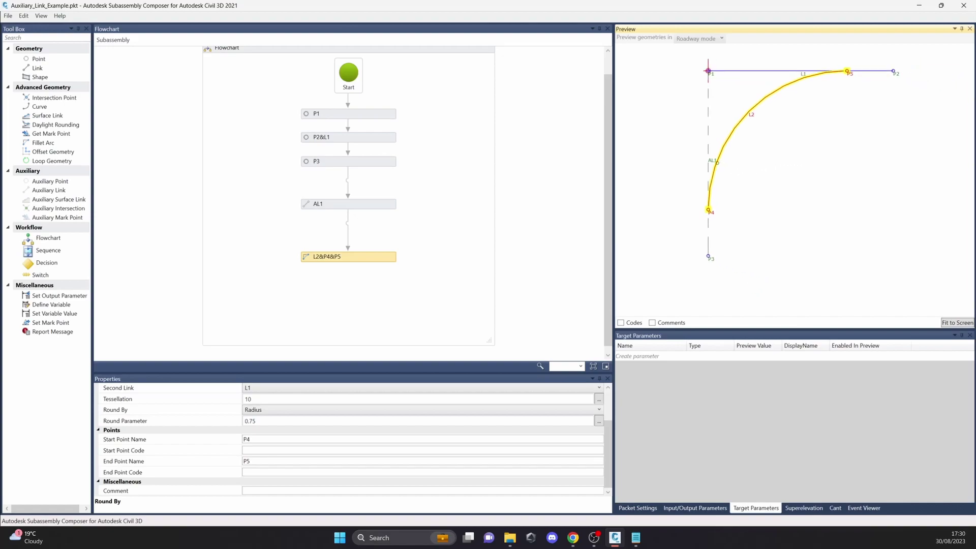
Open the sample file Auxiliary_Surface_Link_Example.pkt without saving the changes to the auxiliary link example.
left_click(8, 15)
left_click(17, 32)
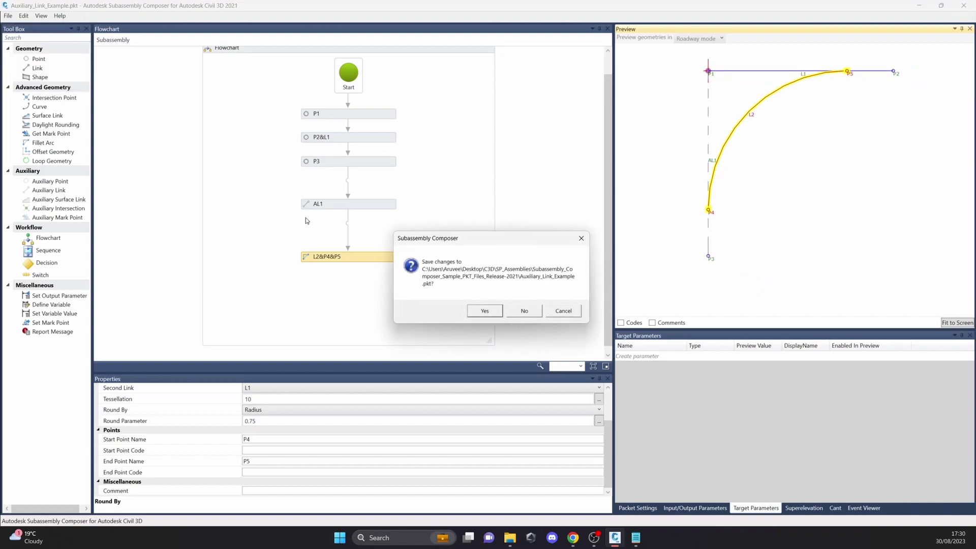
left_click(558, 312)
left_click(9, 16)
left_click(17, 32)
left_click(524, 311)
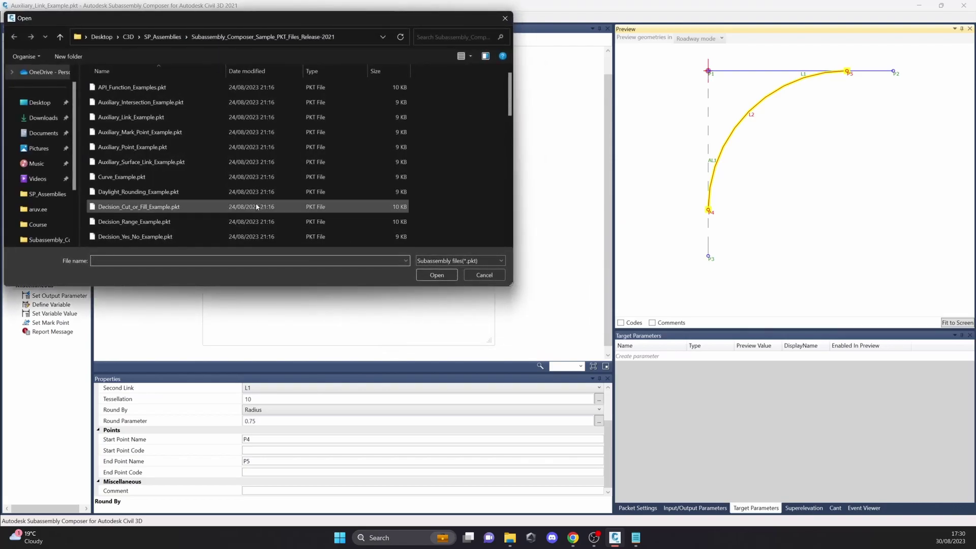
double_click(153, 164)
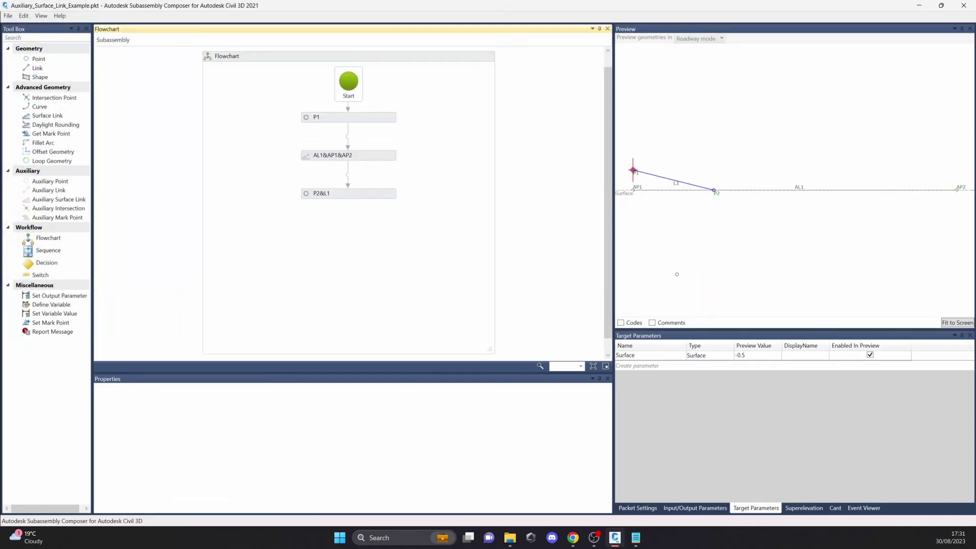
Examine the settings of P1 and the auxiliary surface link AL1&AP1&AP2, including its surface target, and their previewed geometry.
left_click(345, 123)
scroll(636, 186, "up", 2)
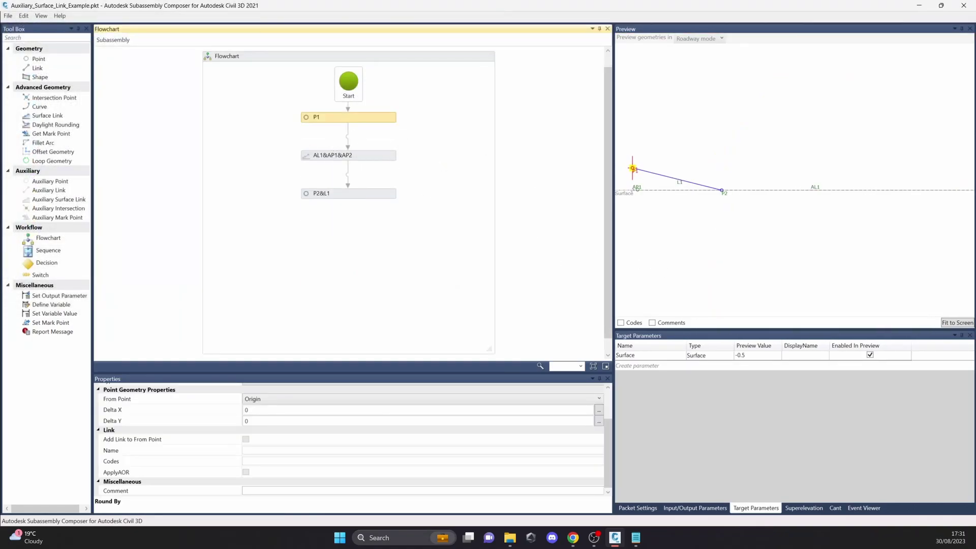
middle_click_drag(637, 183, 732, 197)
scroll(731, 194, "up", 3)
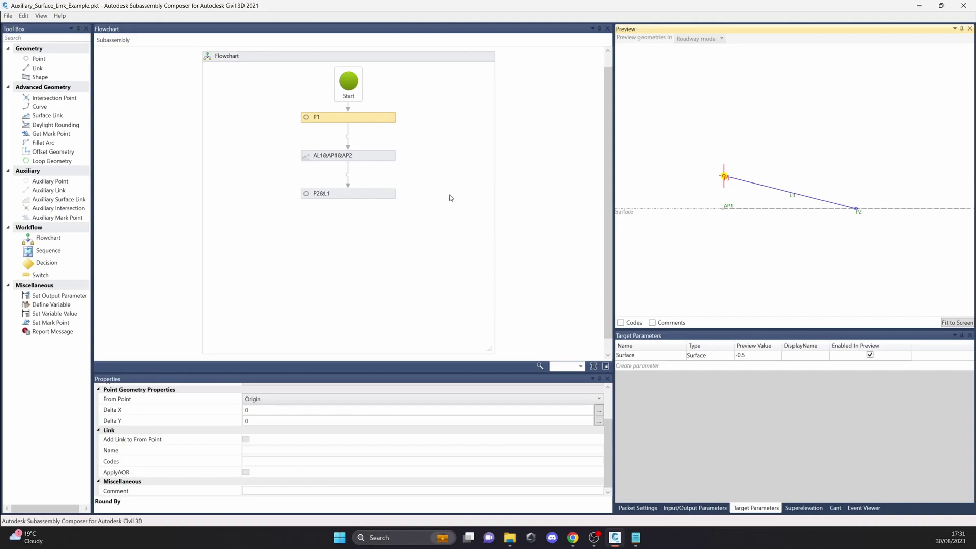
left_click(372, 162)
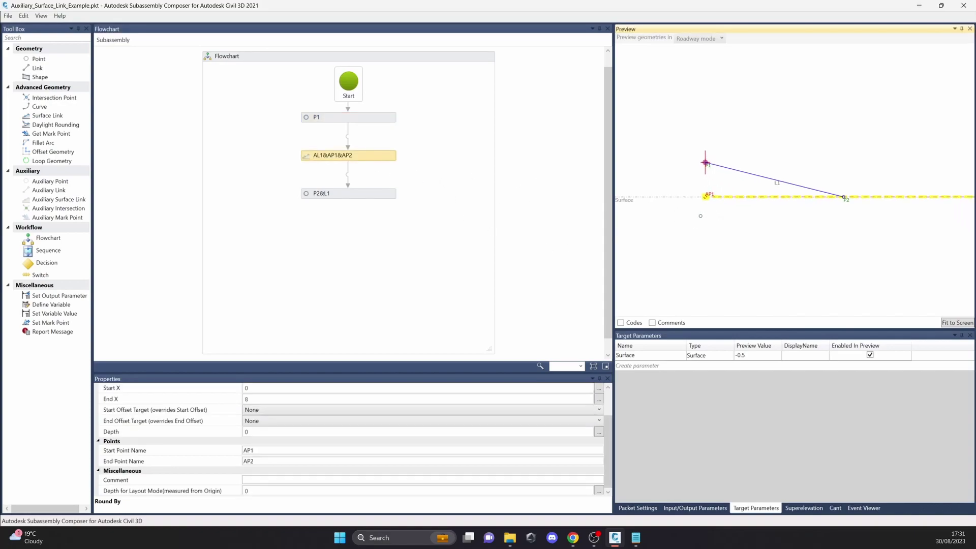
scroll(338, 428, "up", 2)
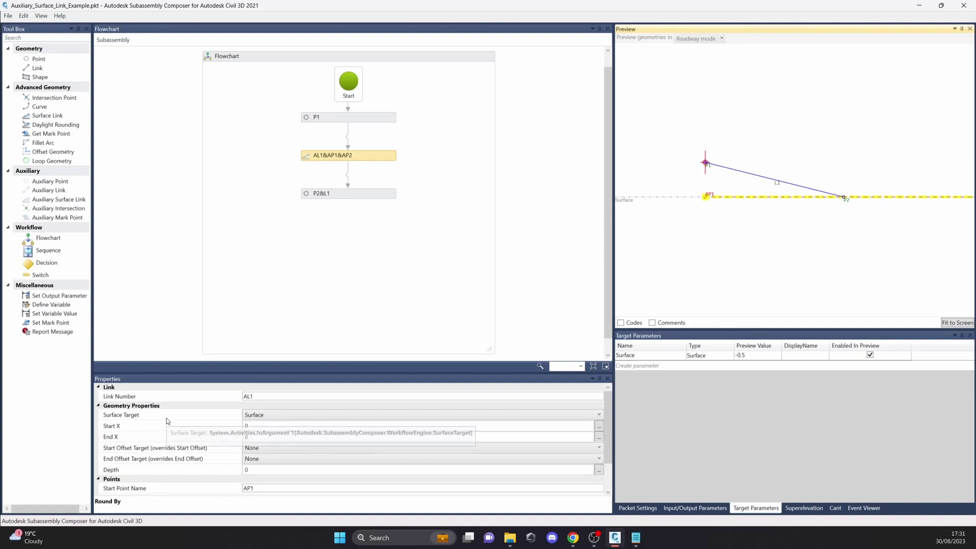
middle_click_drag(736, 247, 712, 224)
scroll(712, 224, "down", 2)
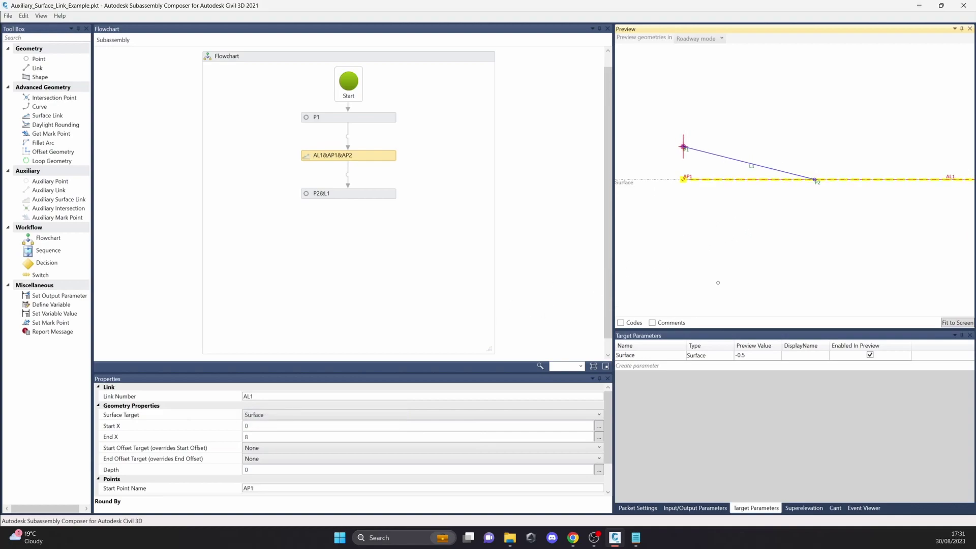
Move the surface target to a preview value of about -1.05 and disable it in the preview.
left_click_drag(630, 243, 636, 167)
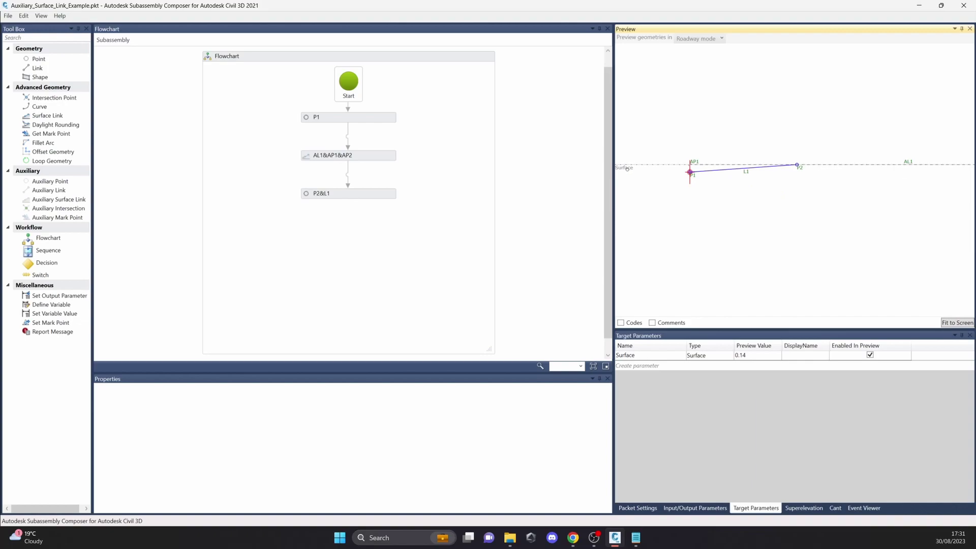
left_click(870, 357)
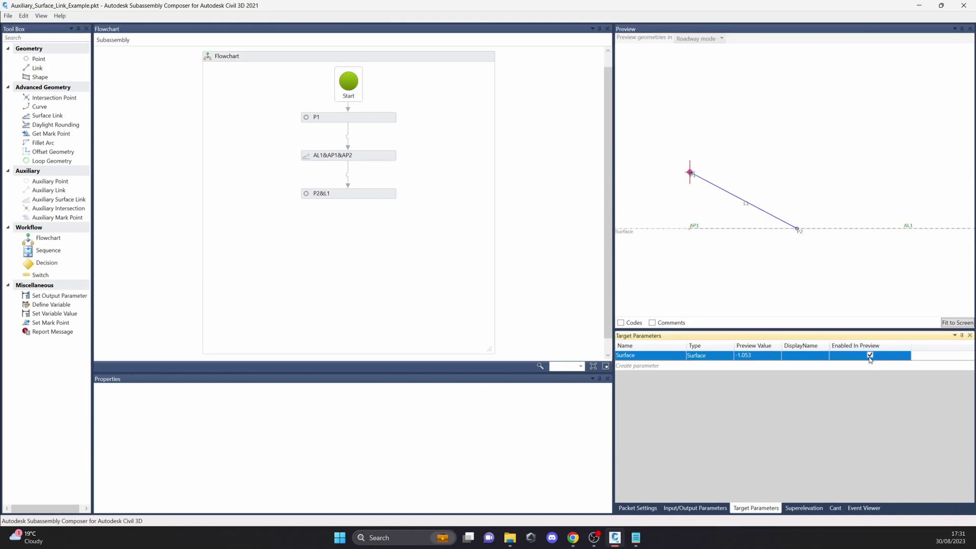
left_click(870, 355)
Check the Event Viewer and examine AL1&AP1&AP2 and P2&L1 while the surface target is disabled.
left_click(871, 507)
left_click(755, 507)
left_click(365, 157)
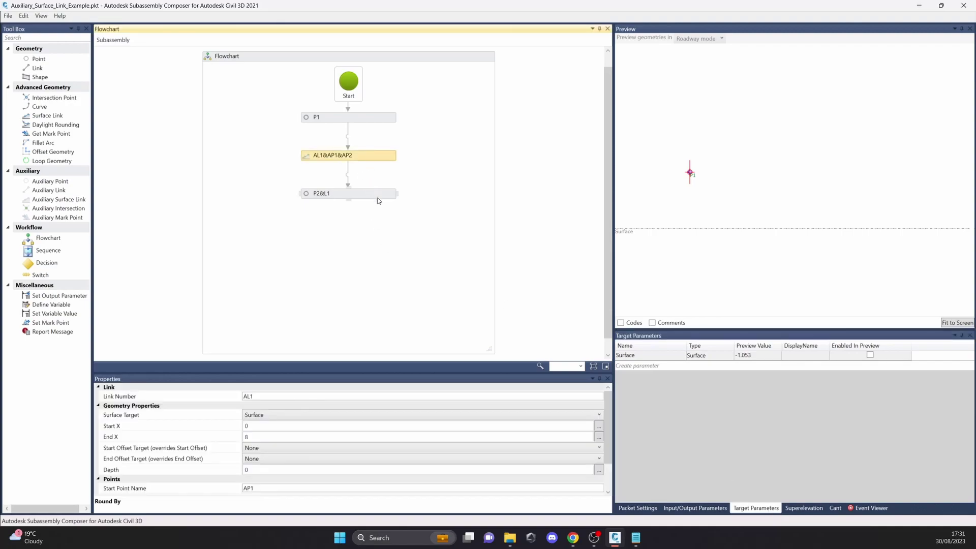
left_click(377, 197)
Re-enable the surface target in the preview and raise it to a preview value of about -0.92.
left_click(869, 355)
mouse_move(619, 229)
left_mouse_down()
mouse_move(639, 134)
mouse_move(632, 108)
mouse_move(630, 221)
left_mouse_up()
Open the sample file Curve_Example.pkt without saving the changes to the auxiliary surface link example.
left_click(8, 16)
left_click(22, 36)
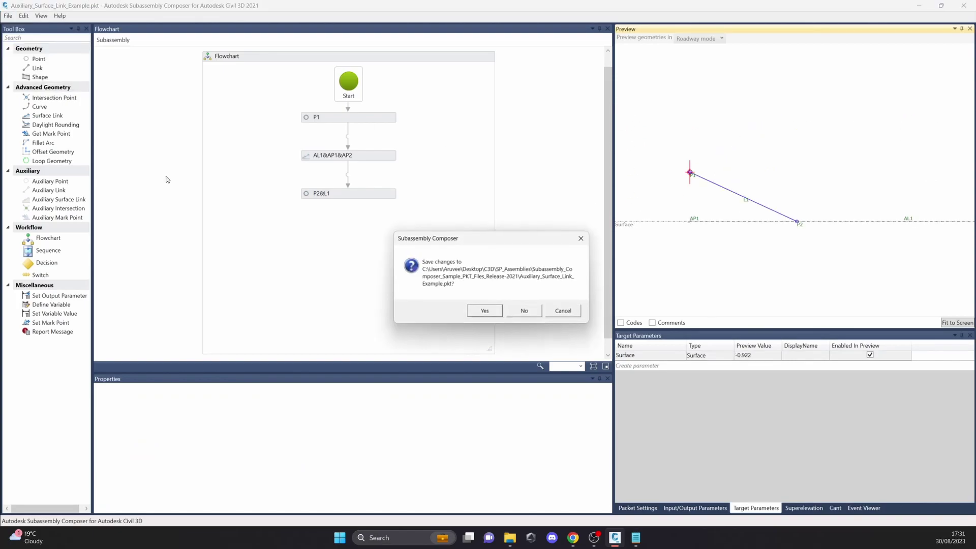
left_click(523, 309)
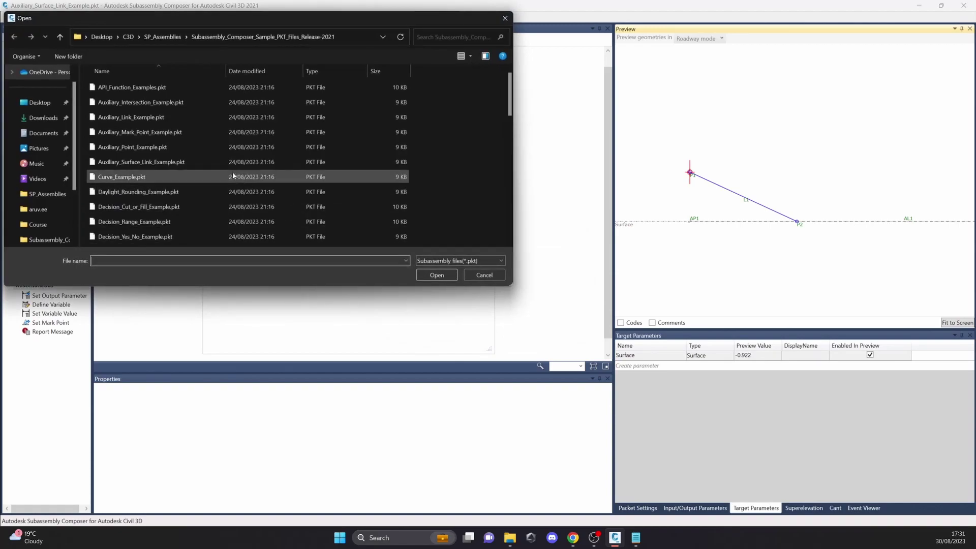
scroll(169, 149, "down", 1)
scroll(165, 147, "up", 1)
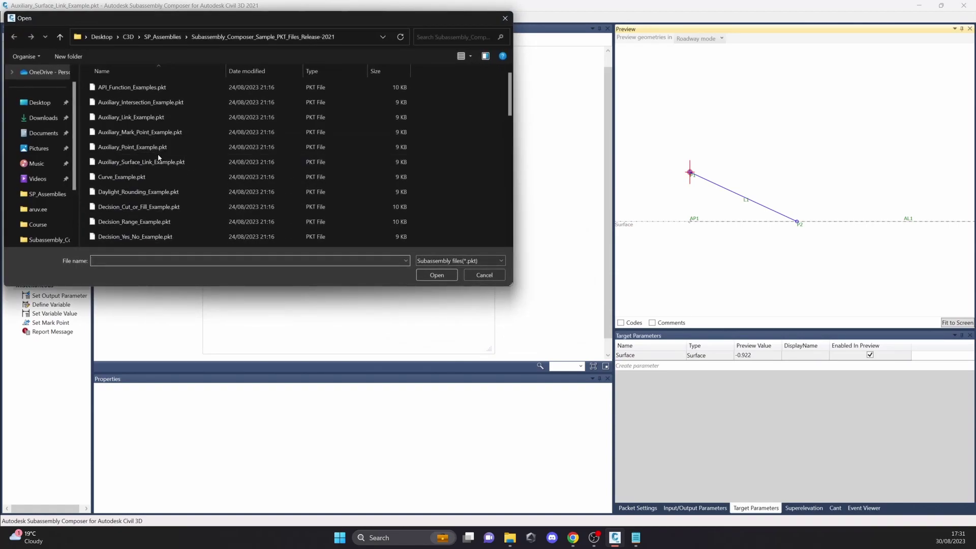
left_click(116, 148)
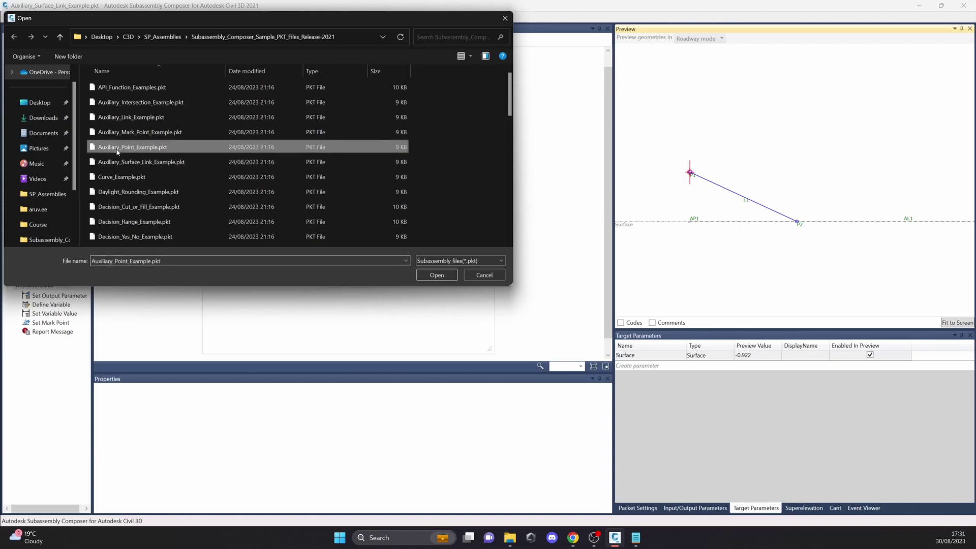
left_click(141, 173)
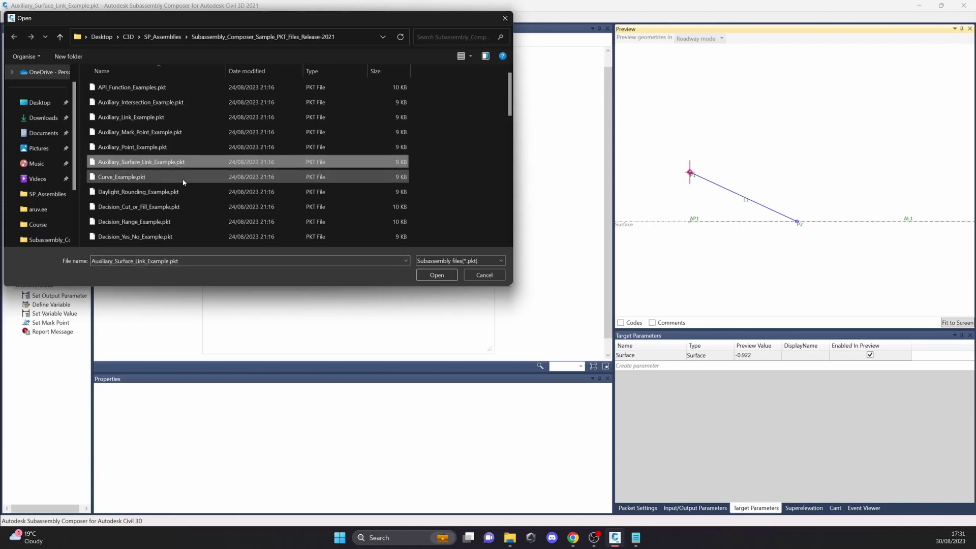
scroll(139, 152, "down", 1)
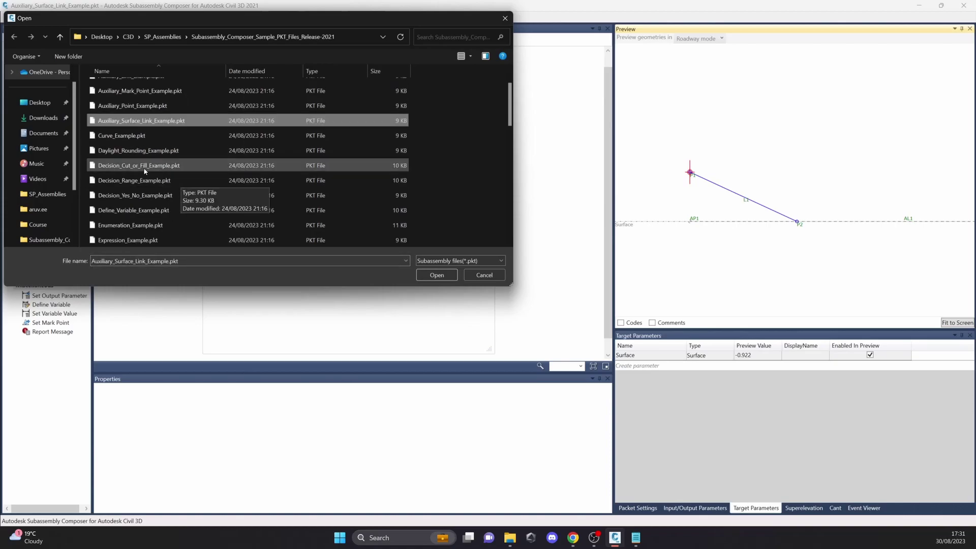
left_click(449, 275)
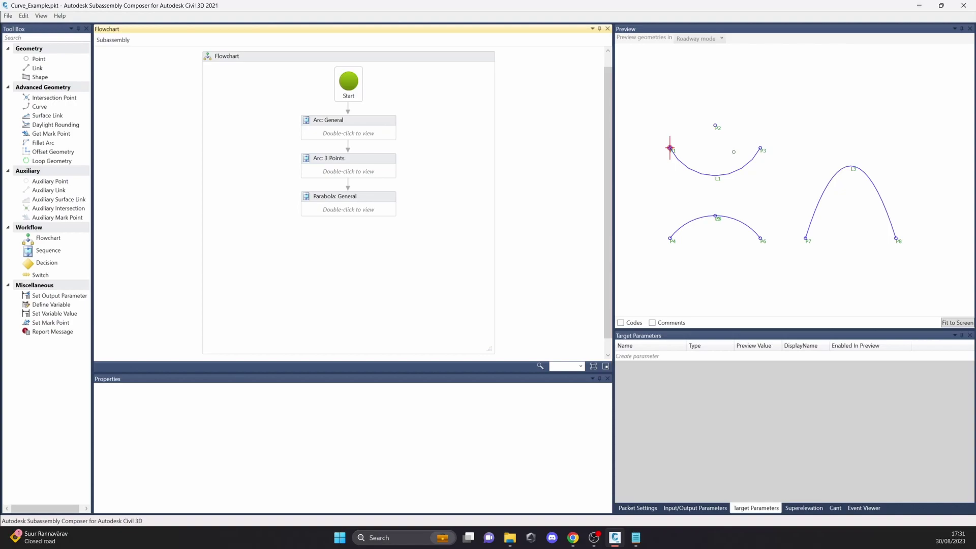
View the curve geometry in the preview and open the contents of the Arc: General sequence.
scroll(667, 148, "up", 1)
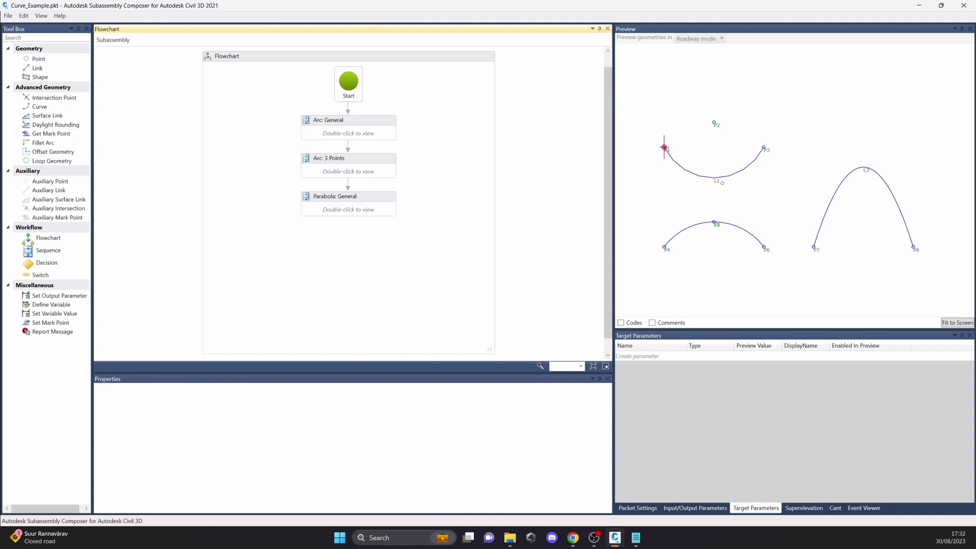
left_click(663, 148)
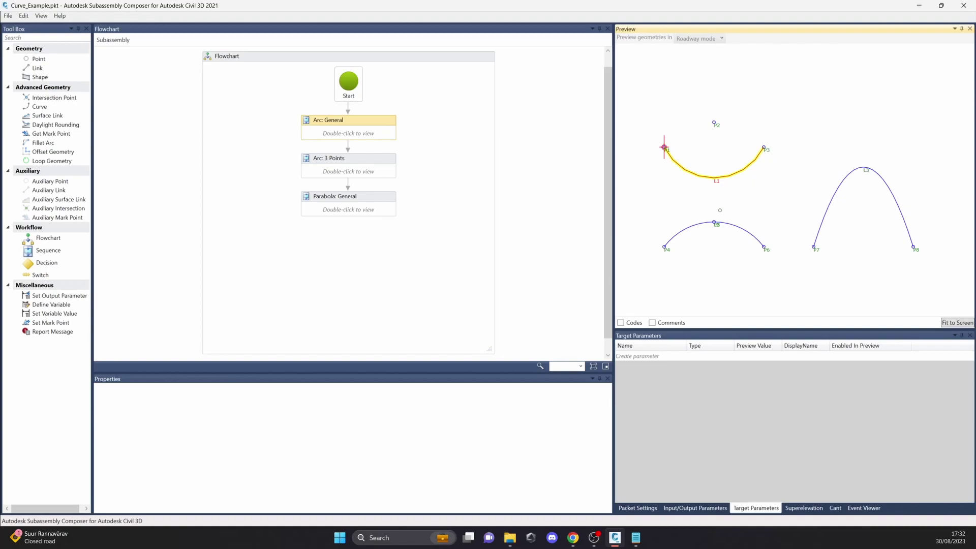
left_click(290, 123)
double_click(354, 135)
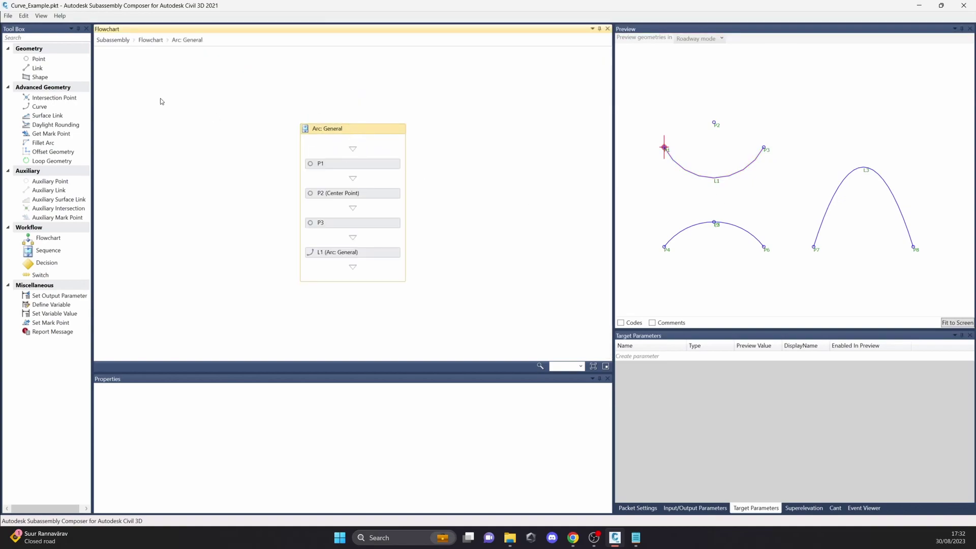
left_click(162, 40)
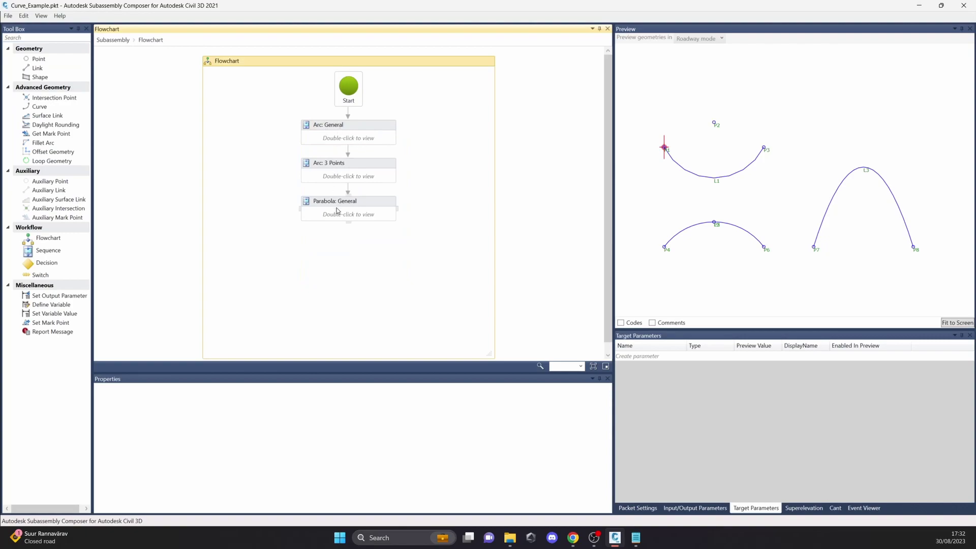
double_click(381, 142)
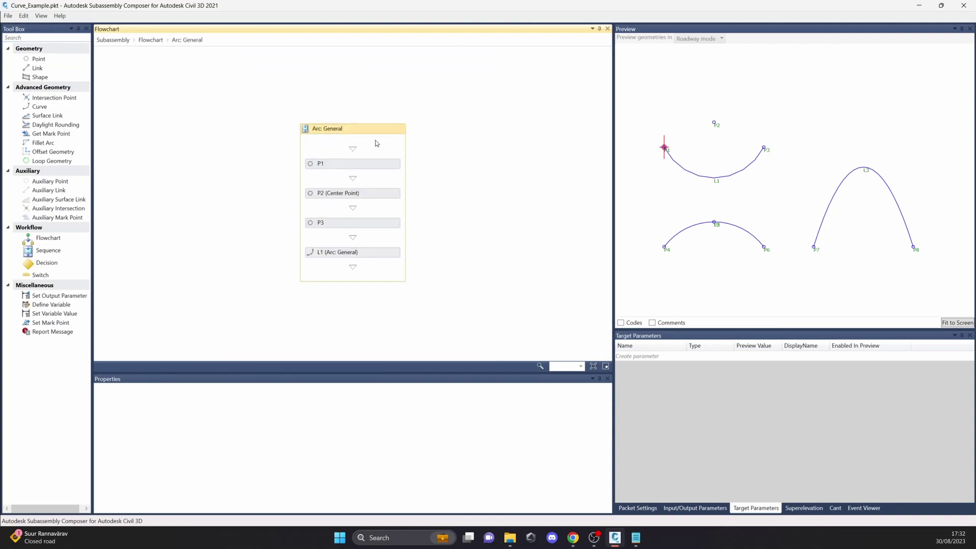
Examine P1, center point P2, P3 and the curve L1, including its creation type, tessellation and start, center and end points.
left_click(375, 166)
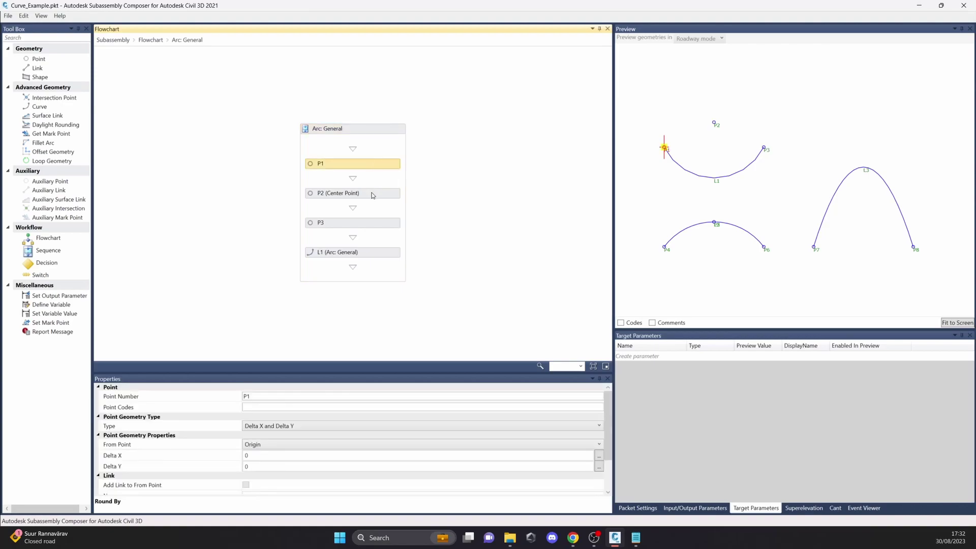
left_click(374, 194)
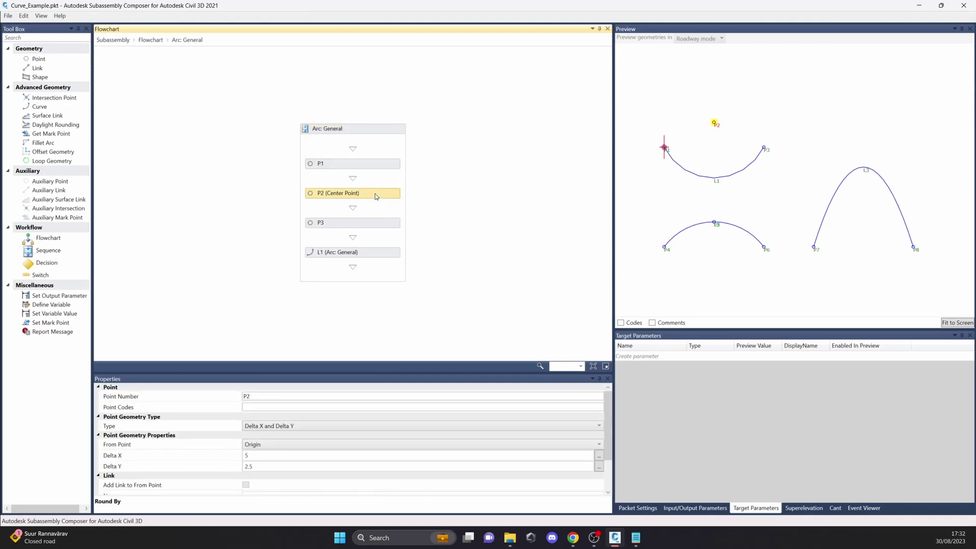
left_click(373, 222)
left_click(379, 254)
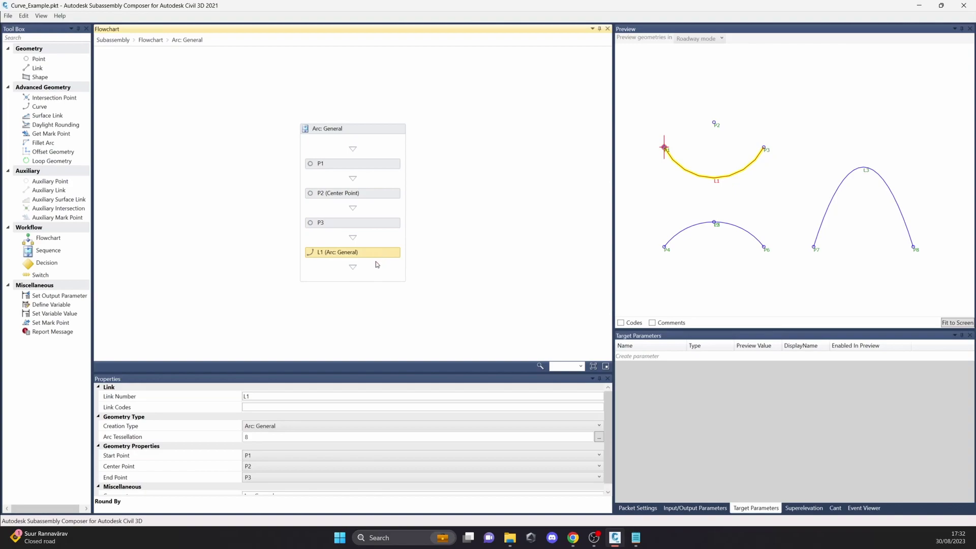
middle_click_drag(737, 218, 737, 192)
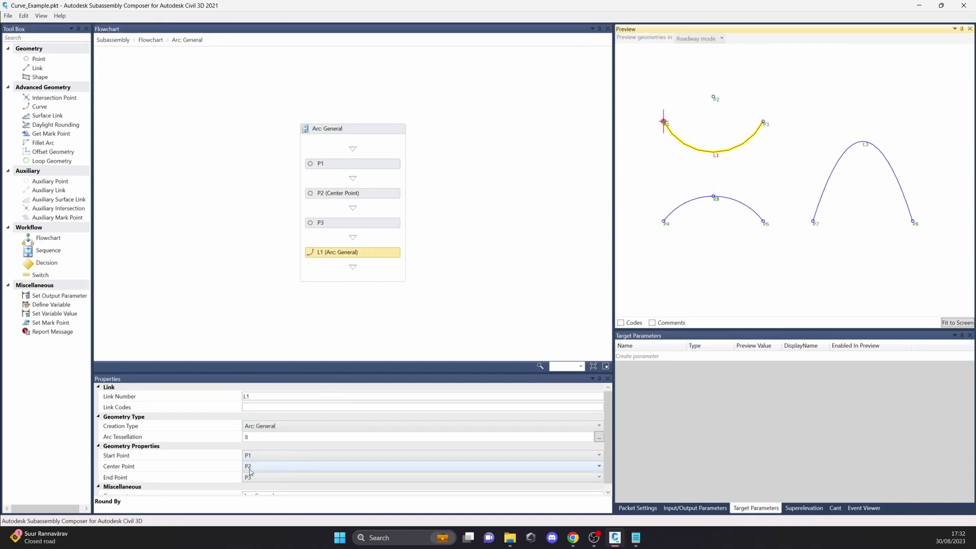
Open the contents of the Arc: 3 Points sequence and examine points P5 and P6 and the curve L2.
scroll(189, 471, "down", 1)
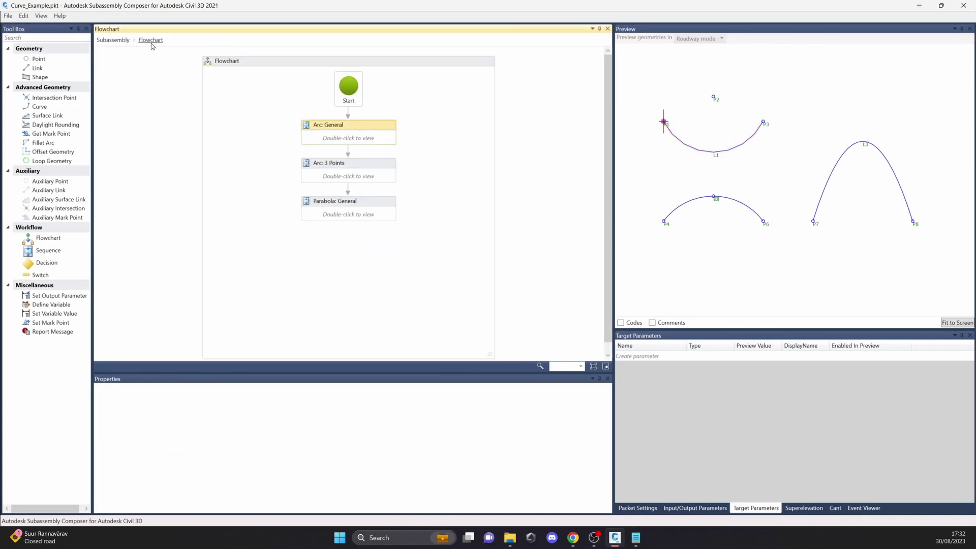
double_click(359, 173)
left_click(365, 192)
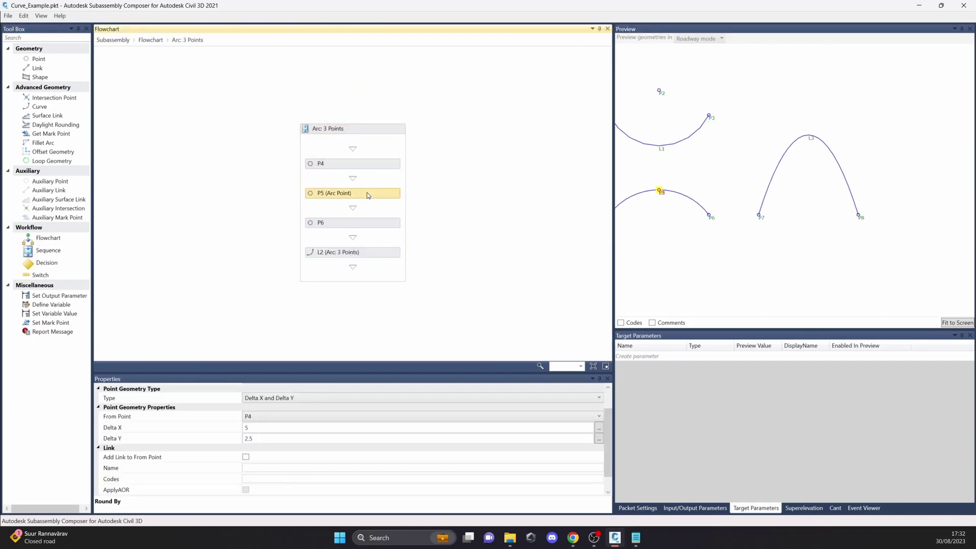
left_click(367, 223)
left_click(370, 250)
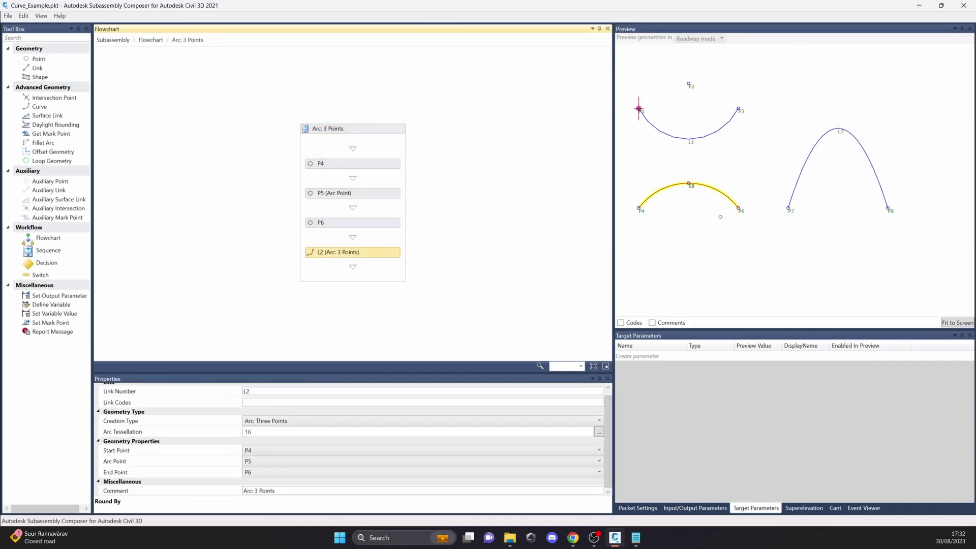
Open the contents of the Parabola: General sequence and examine points P7 and P8 and the curve L3.
left_click(151, 40)
double_click(362, 203)
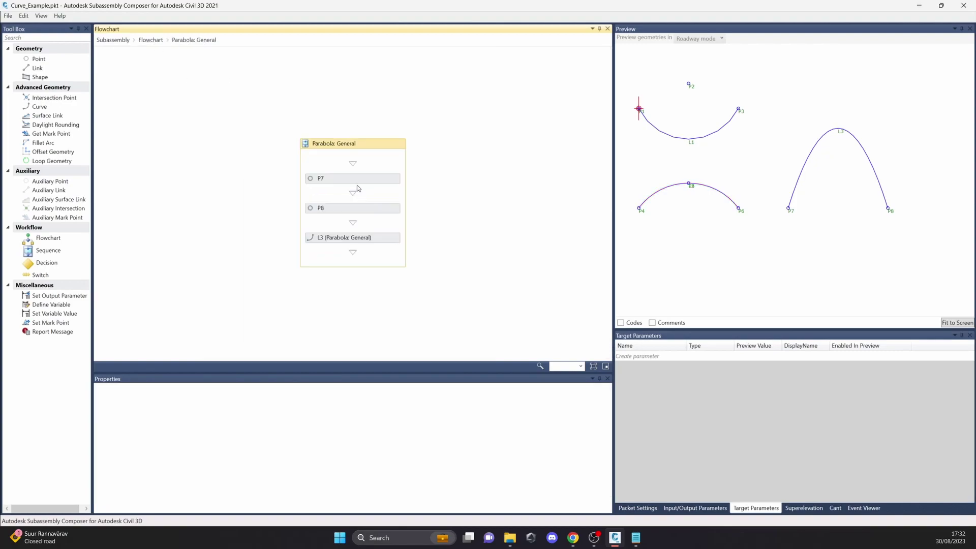
left_click(359, 179)
left_click(365, 206)
left_click(375, 238)
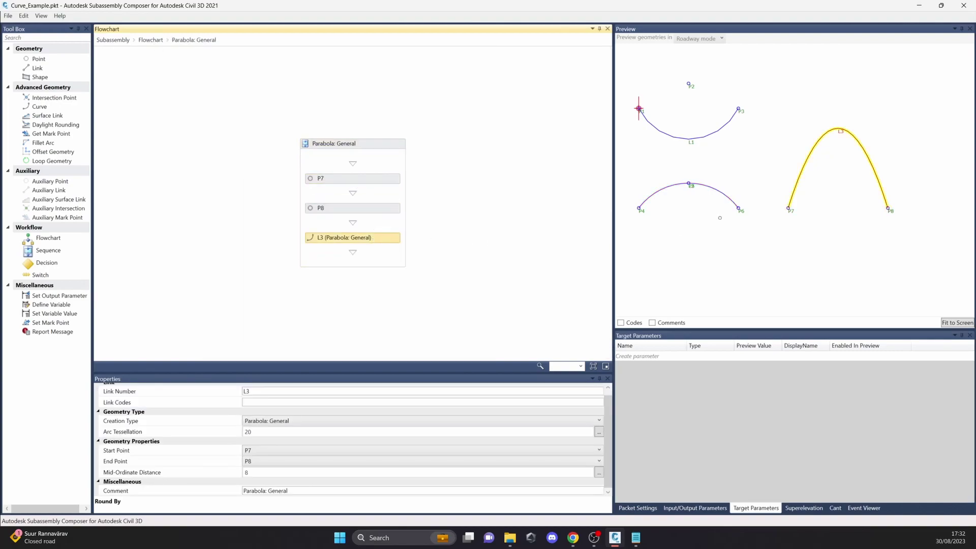
Return to the main flowchart and open the sample file Daylight_Rounding_Example.pkt.
left_click(151, 40)
left_click(7, 16)
left_click(21, 46)
left_click(8, 16)
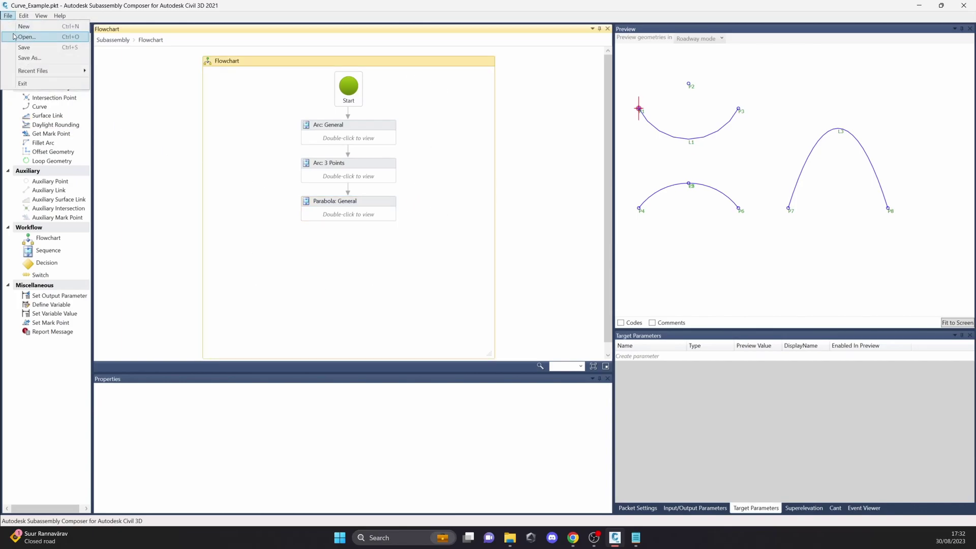
left_click(20, 36)
left_click_drag(319, 30, 518, 66)
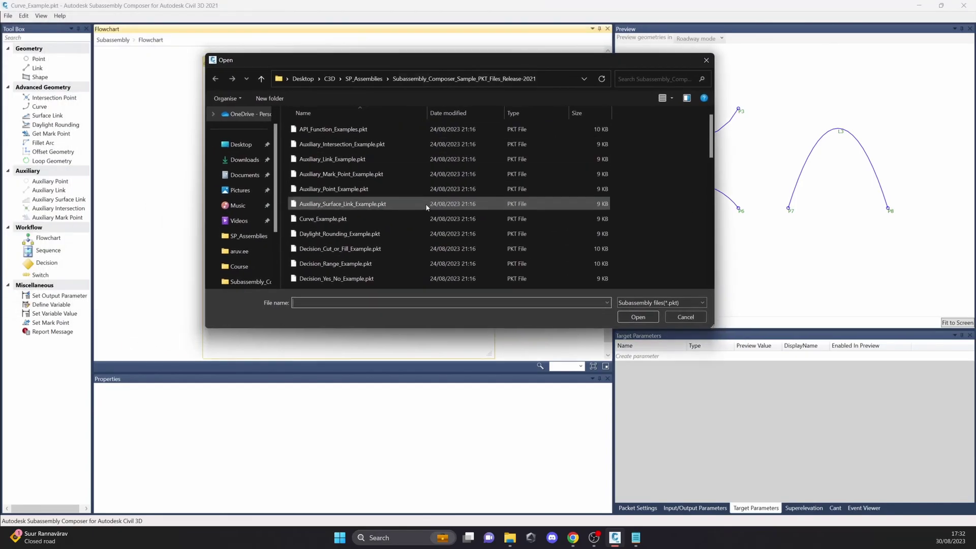
scroll(406, 208, "down", 1)
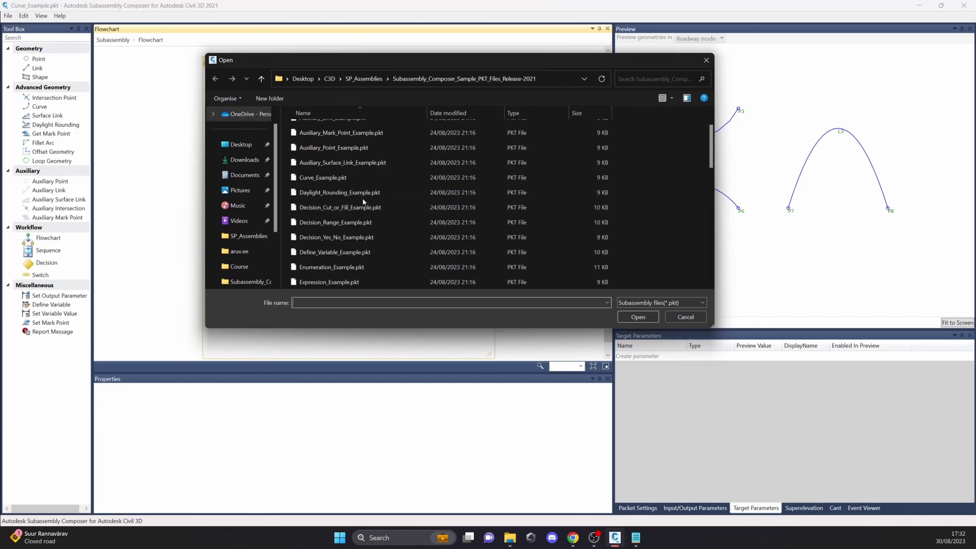
left_click(407, 192)
left_click(638, 317)
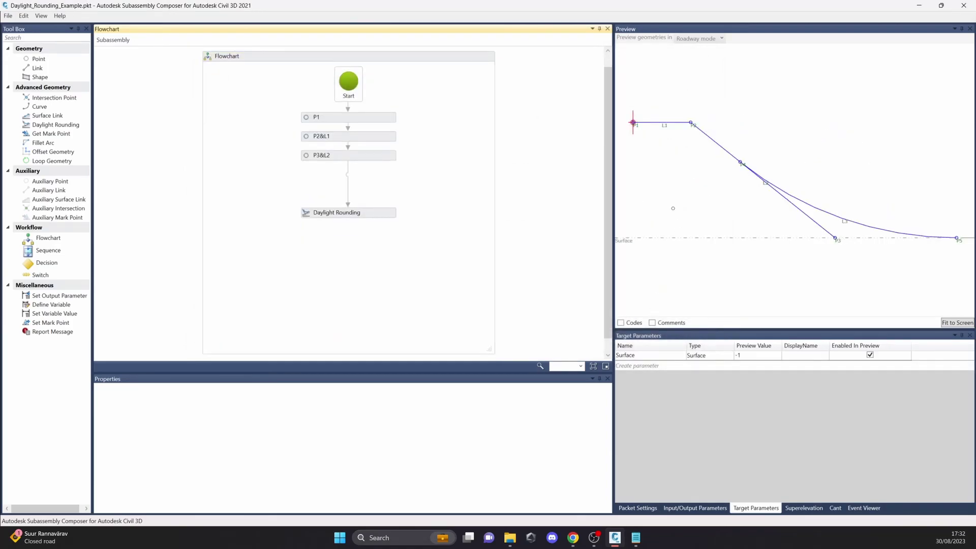
Examine P1, P2&L1 and P3&L2, and lower the surface target to a preview value of about -1.34.
middle_click_drag(686, 203, 670, 189)
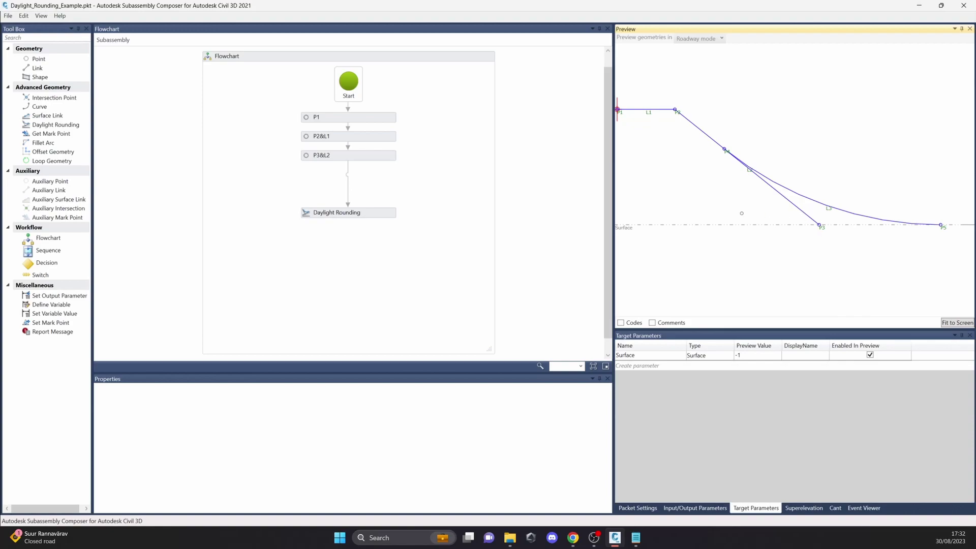
middle_click_drag(774, 204, 849, 187)
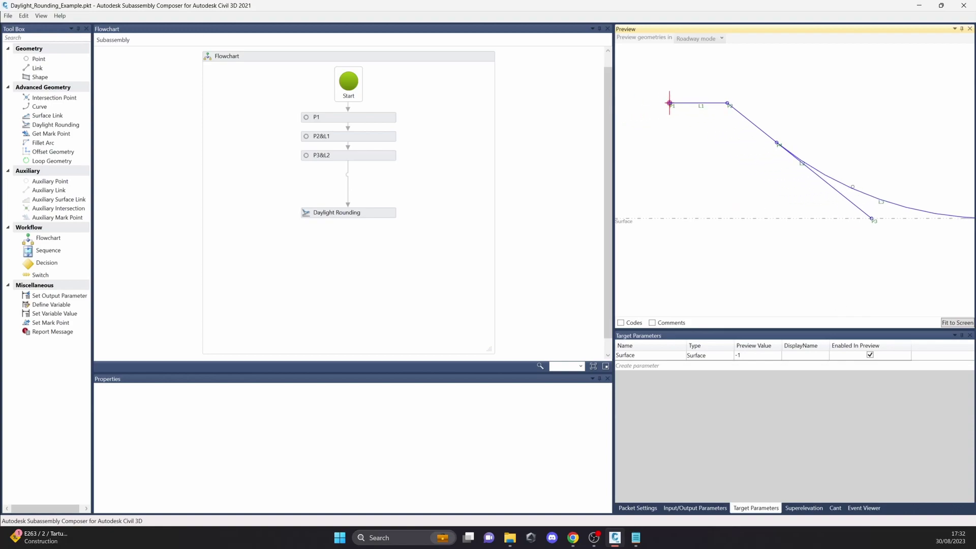
left_click(384, 119)
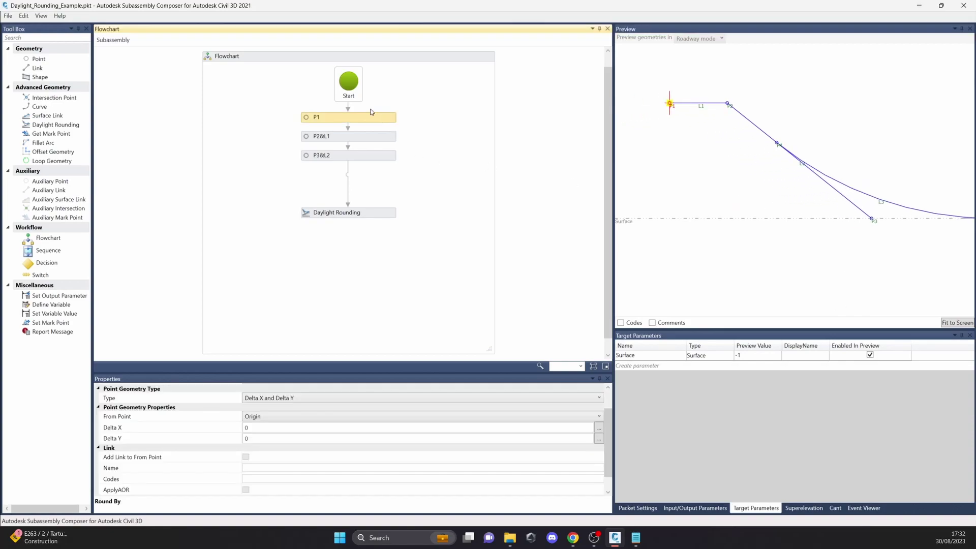
left_click(382, 137)
left_click(383, 160)
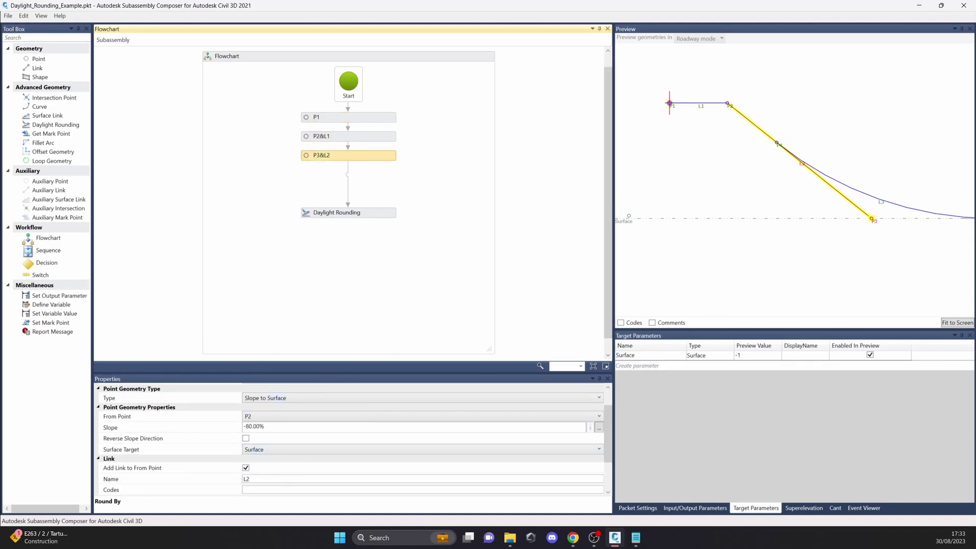
left_click_drag(634, 220, 634, 259)
left_click(921, 261)
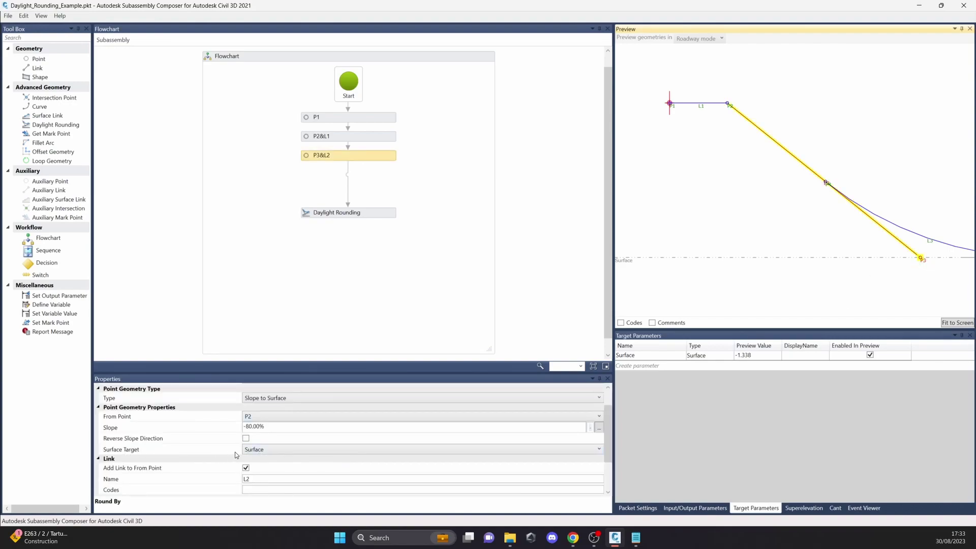
Examine the Daylight Rounding element's properties, including the choices available for Round Option and Round By.
left_click(377, 217)
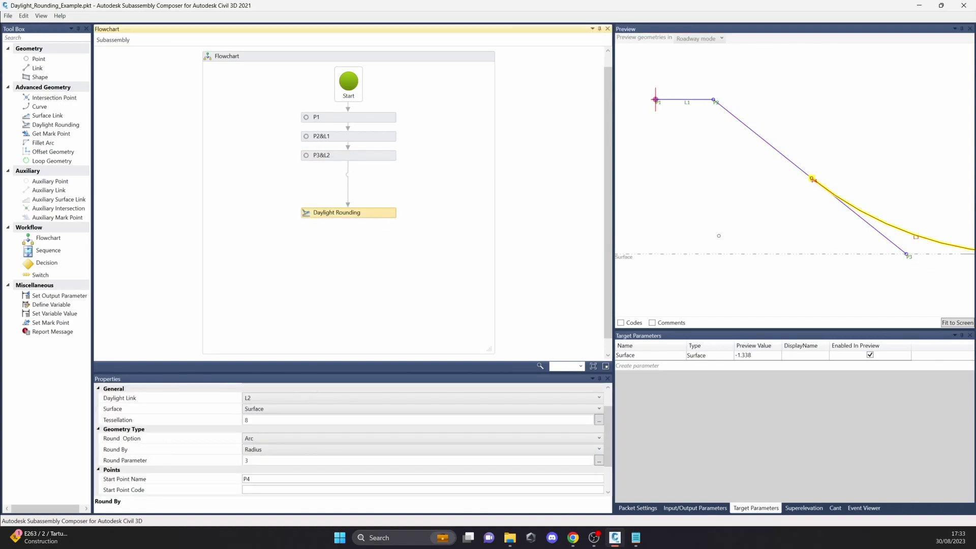
scroll(442, 431, "up", 2)
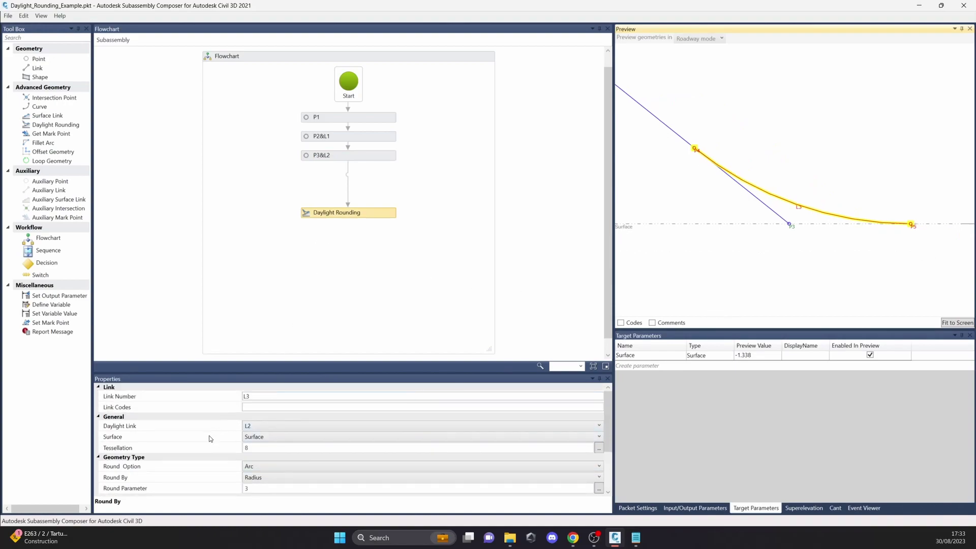
scroll(205, 432, "down", 1)
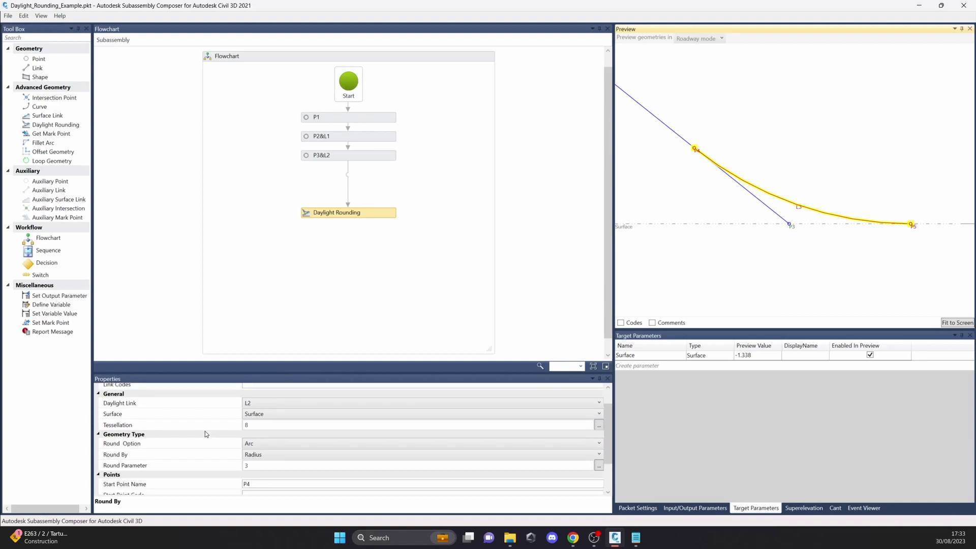
left_click(265, 447)
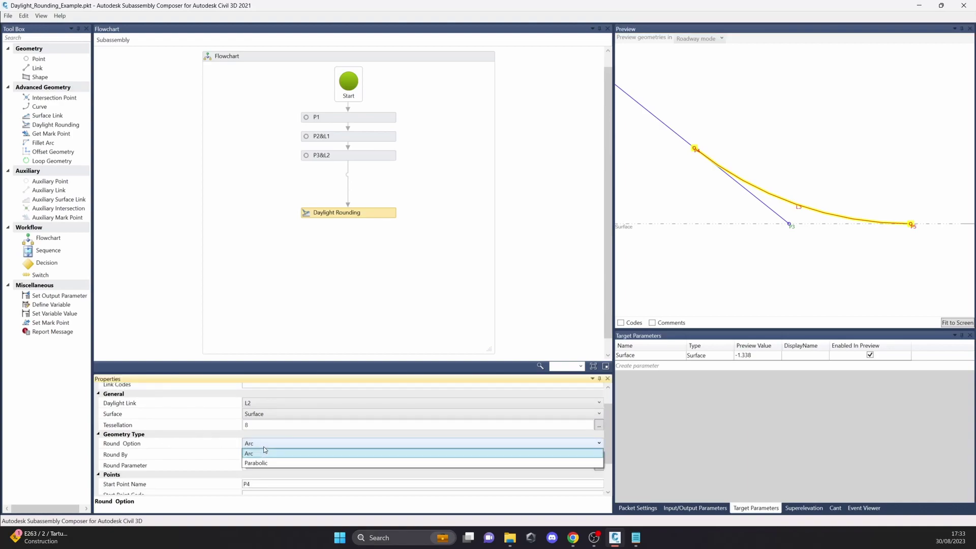
scroll(209, 443, "down", 2)
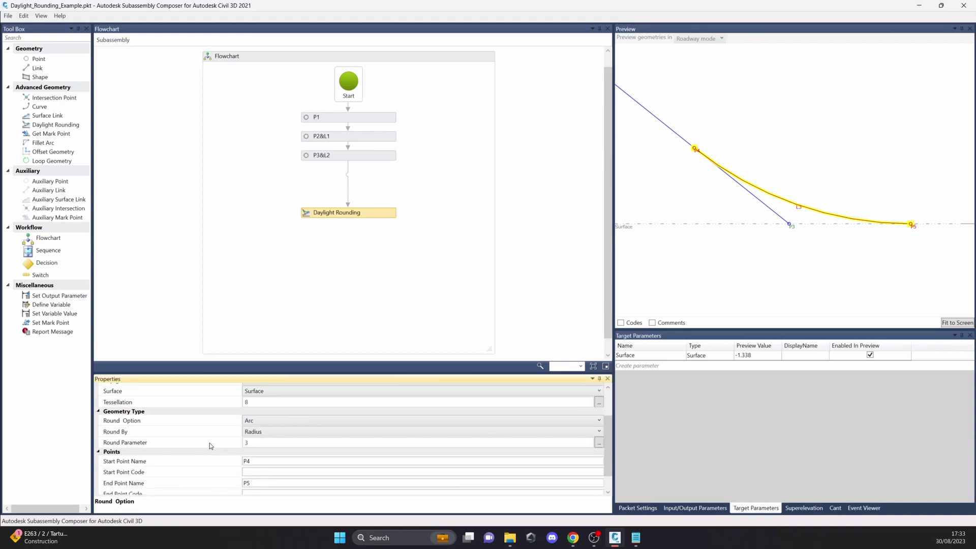
left_click(269, 409)
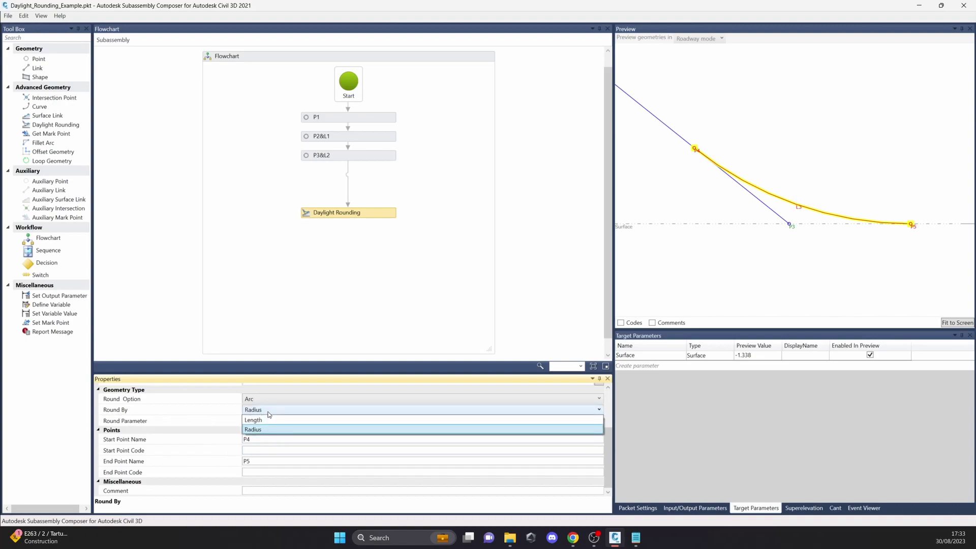
left_click(254, 399)
left_click(723, 250)
scroll(657, 227, "down", 1)
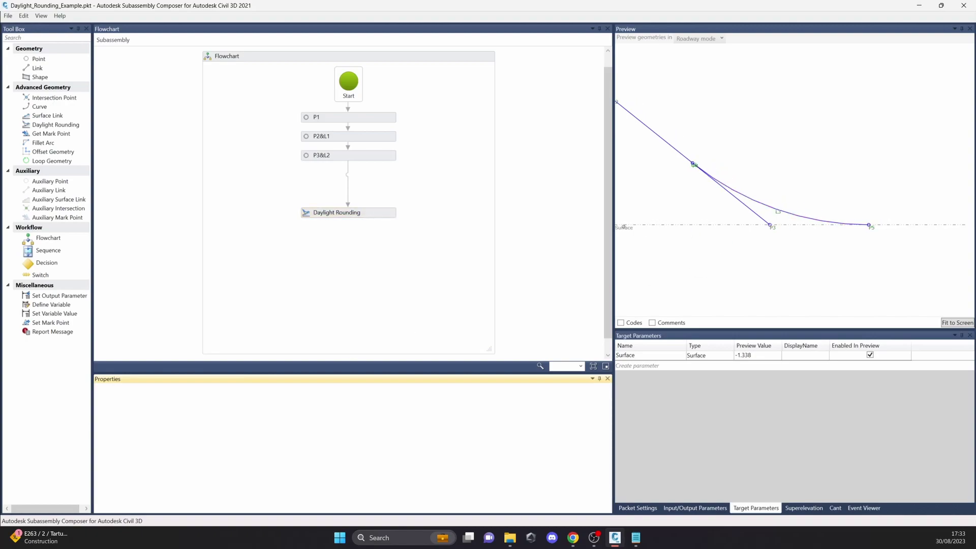
Raise the surface target to a preview value of about -0.98 and recheck the Daylight Rounding radius and point properties.
left_click_drag(658, 225, 658, 189)
left_click(353, 214)
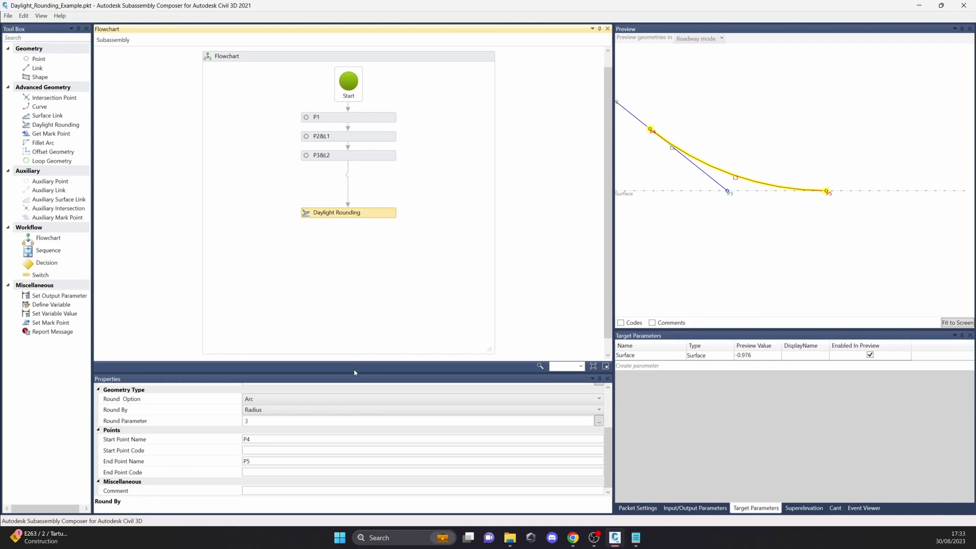
left_click(268, 413)
left_click(268, 419)
left_click(267, 455)
left_click(264, 469)
left_click(767, 233)
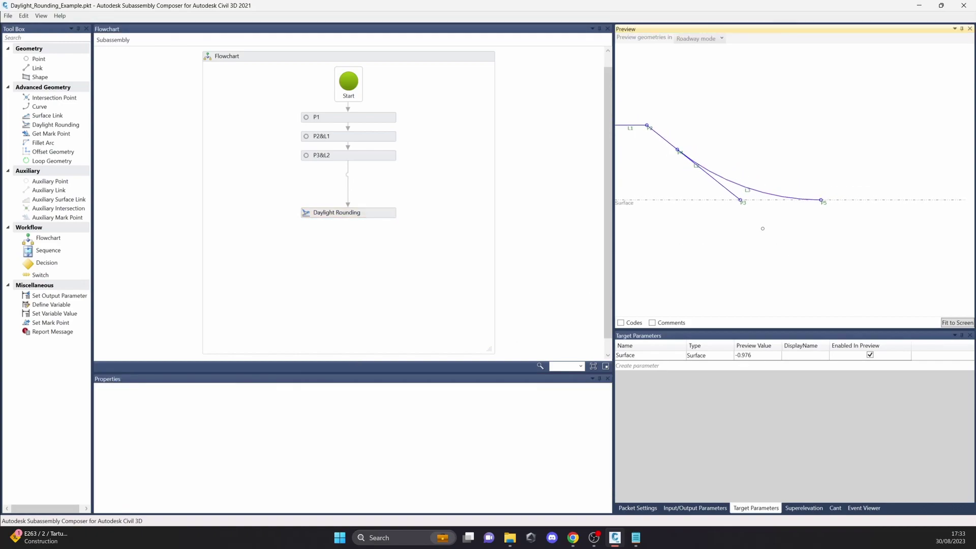
left_click_drag(768, 233, 857, 238)
Open the sample file Decision_Cut_or_Fill_Example.pkt.
left_click(8, 15)
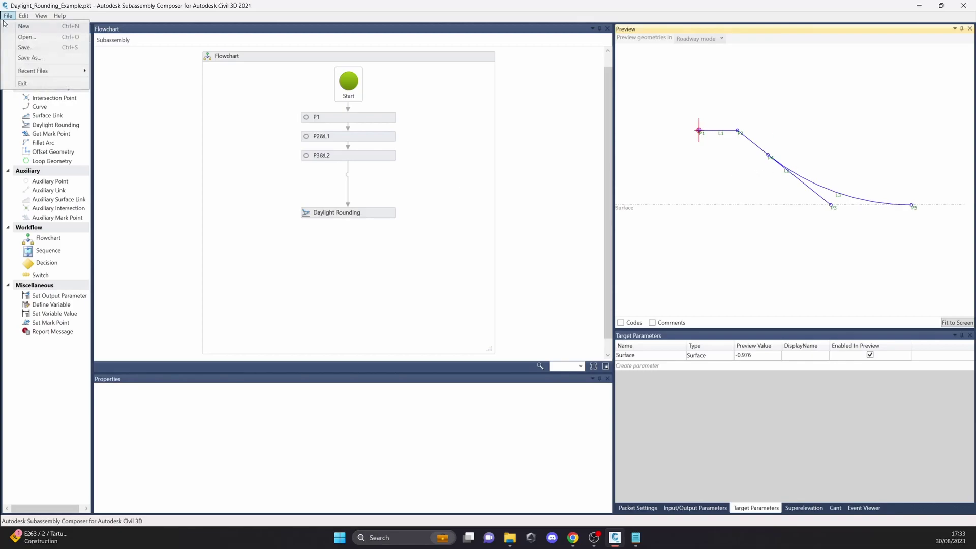
left_click(21, 39)
left_click(514, 309)
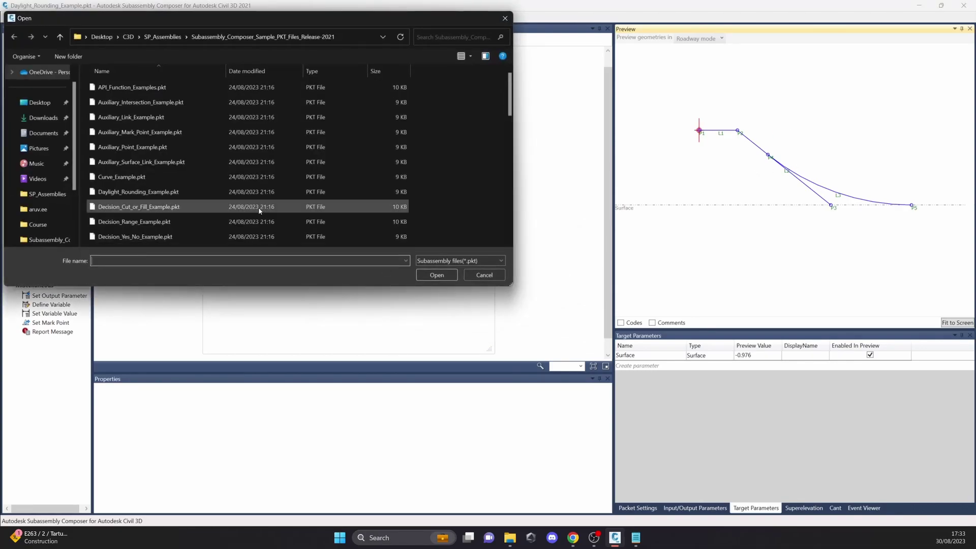
scroll(204, 201, "down", 1)
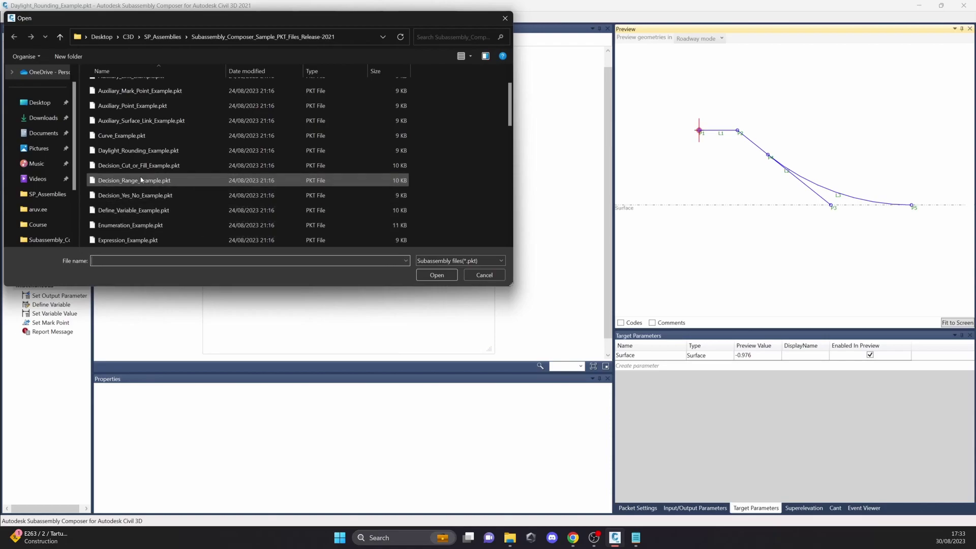
left_click(133, 165)
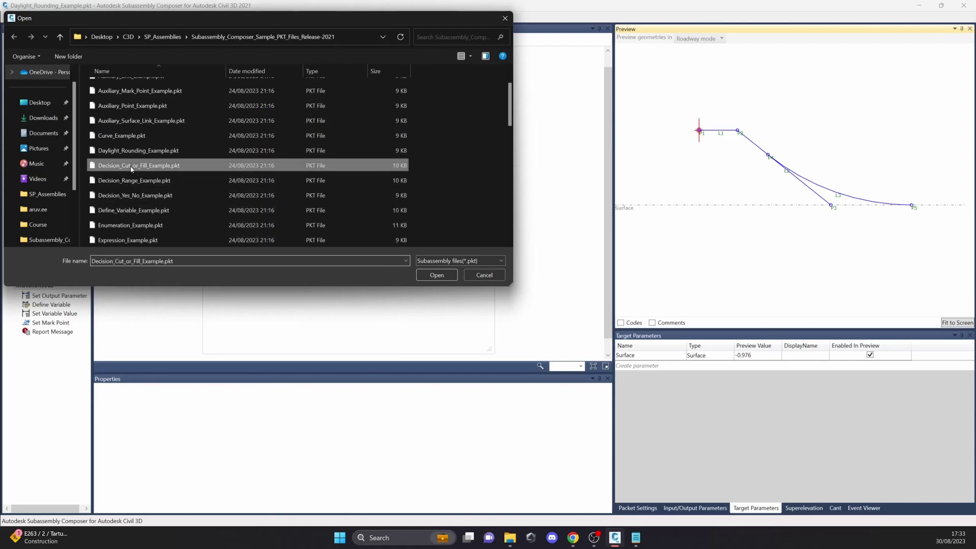
left_click(434, 275)
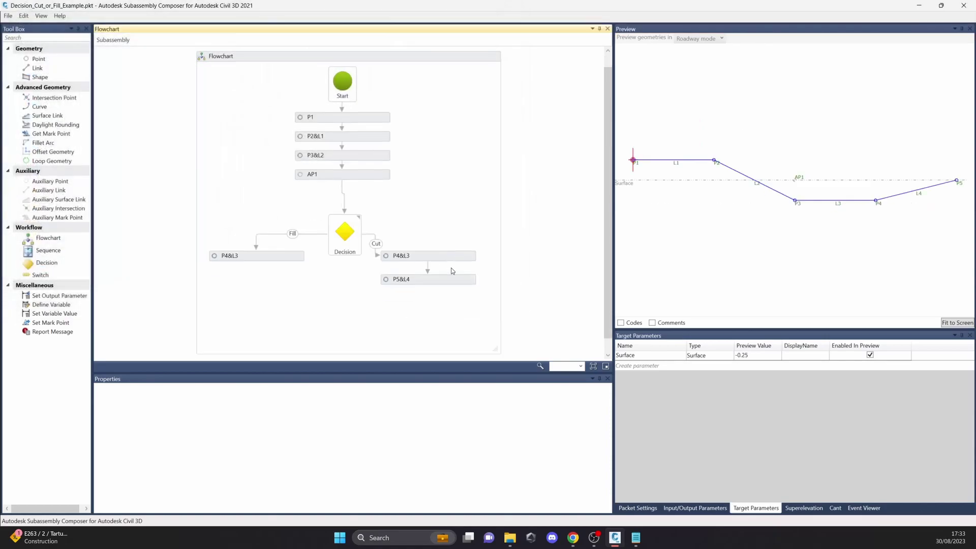
Nudge the Decision element slightly upward in the flowchart and view its condition and its true and false labels.
left_click(351, 233)
key("Up")
key("Up")
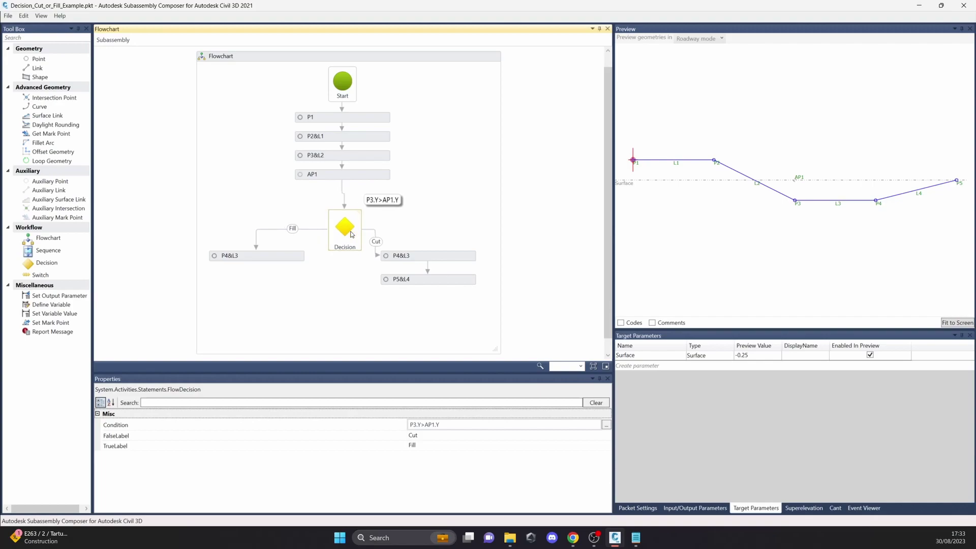
left_click(420, 233)
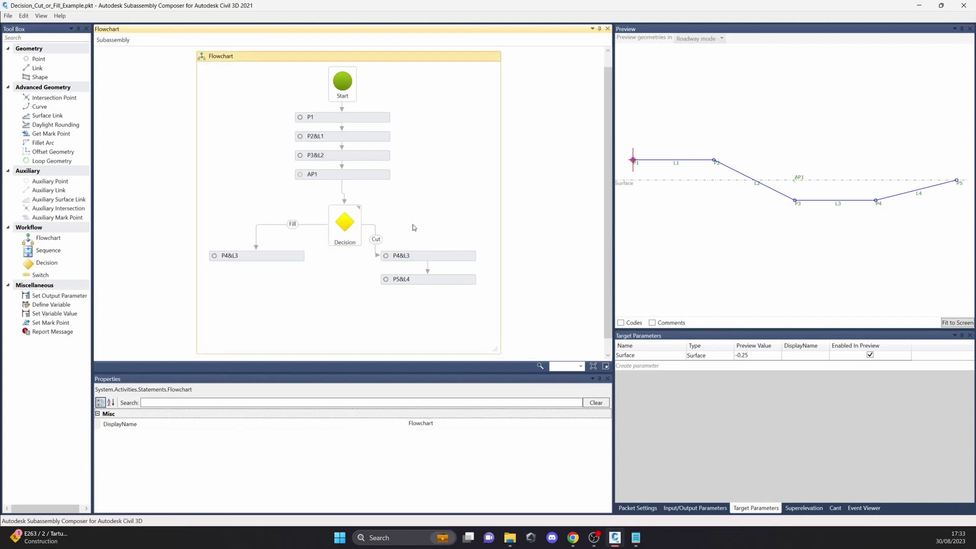
left_click(352, 229)
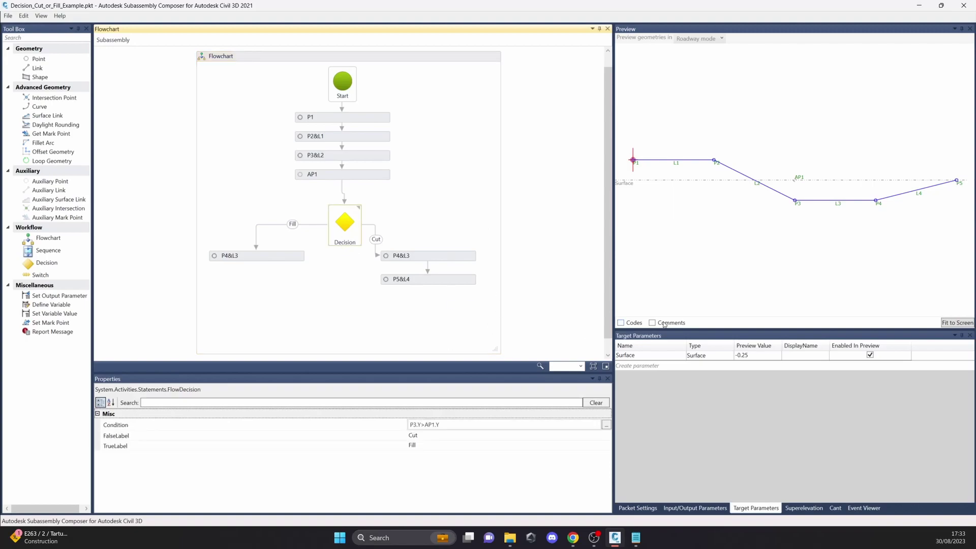
Test the cut case by moving the surface target to preview values of about -0.50 and 0.28, and inspect P5&L4.
mouse_move(705, 186)
left_mouse_down()
mouse_move(706, 167)
mouse_move(705, 183)
left_mouse_up()
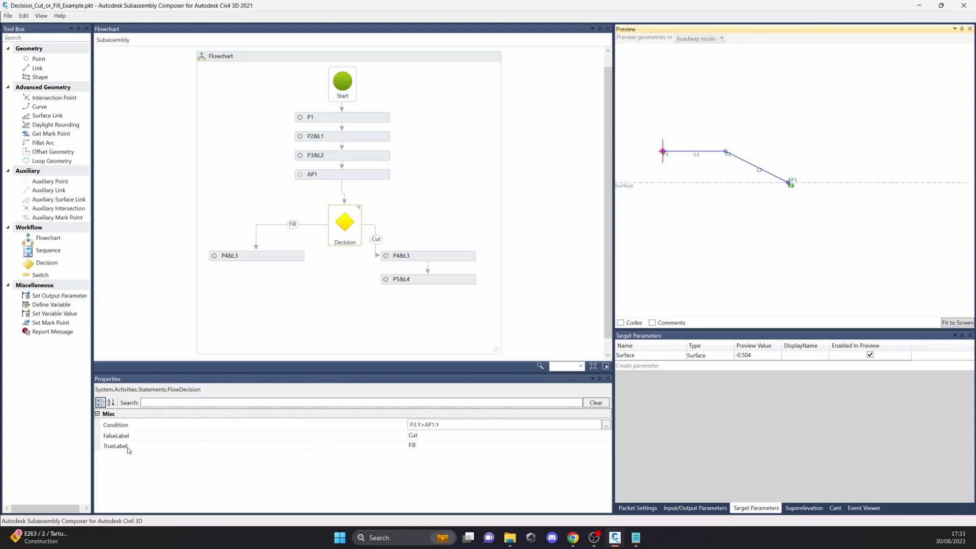
left_click_drag(632, 182, 633, 134)
scroll(771, 196, "down", 3)
middle_click_drag(772, 196, 736, 213)
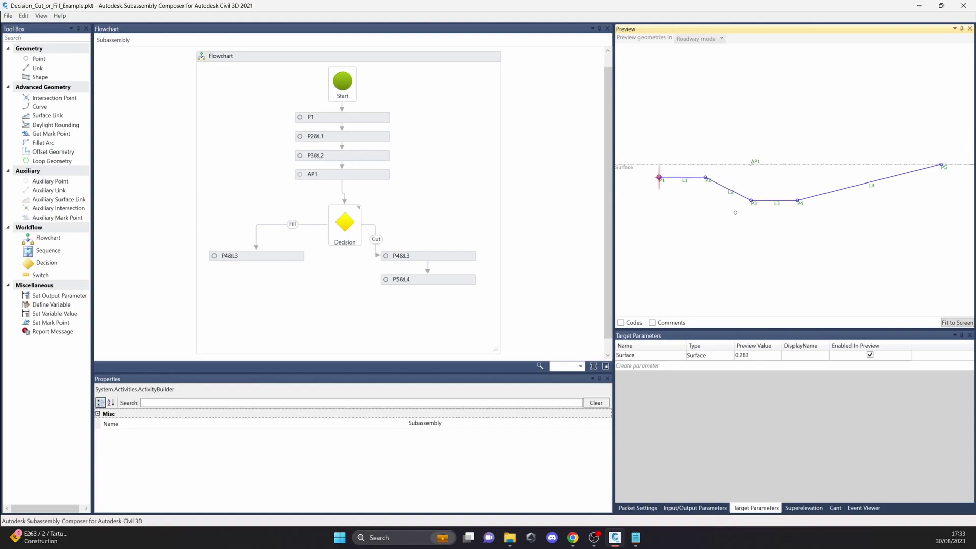
left_click(453, 279)
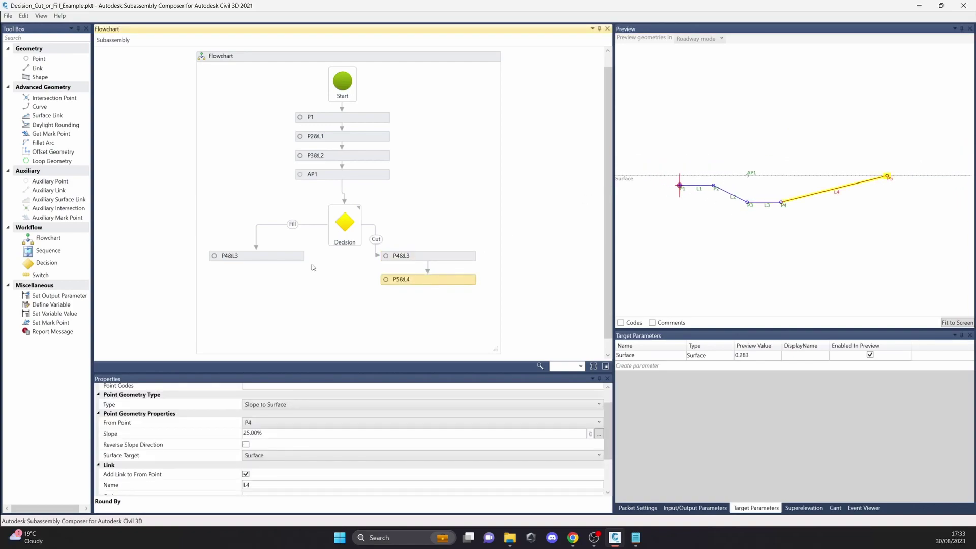
Lower the surface target to a preview value of about -1.58 and inspect P4&L3 in the Fill branch.
mouse_move(672, 176)
left_mouse_down()
mouse_move(660, 260)
mouse_move(661, 218)
mouse_move(630, 192)
mouse_move(632, 170)
mouse_move(630, 198)
mouse_move(675, 265)
left_mouse_up()
left_click(295, 256)
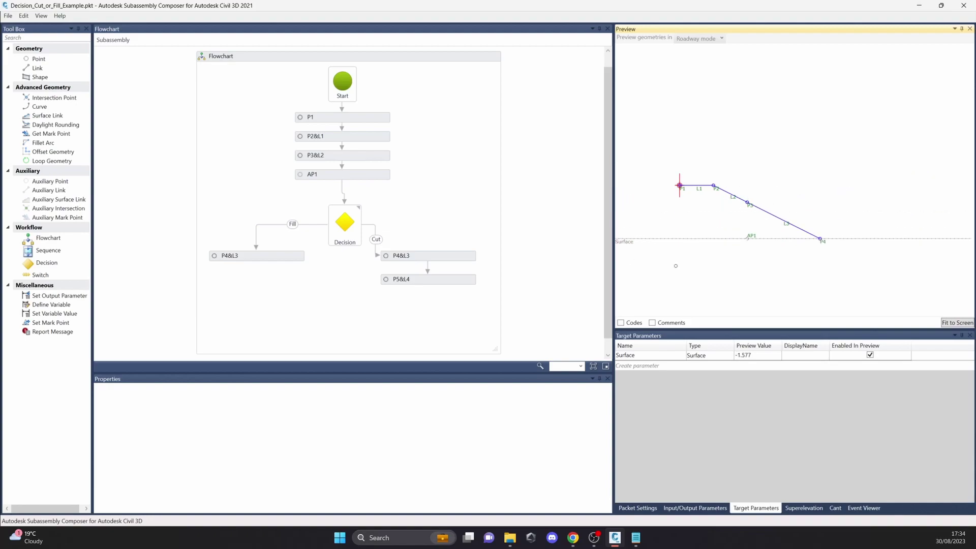
Disable the Surface target in the preview, view the Decision condition, and raise the surface line to a preview value of about -1.01.
left_click(870, 355)
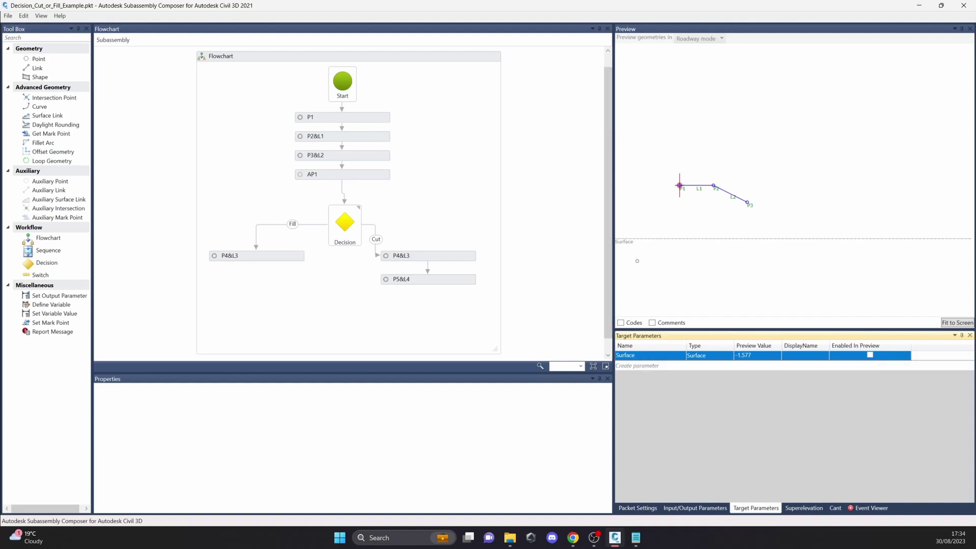
scroll(419, 203, "up", 1)
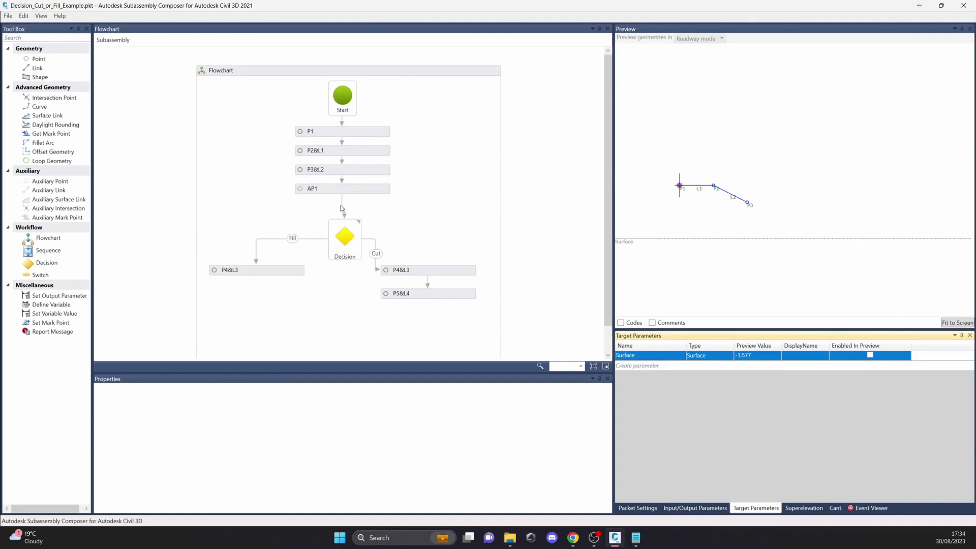
left_click(362, 189)
left_click(353, 249)
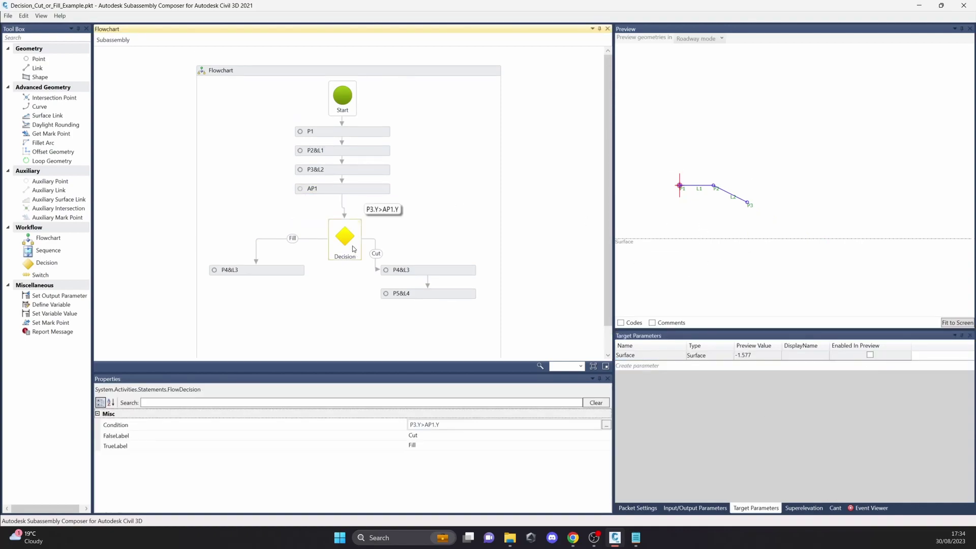
left_click_drag(665, 240, 700, 232)
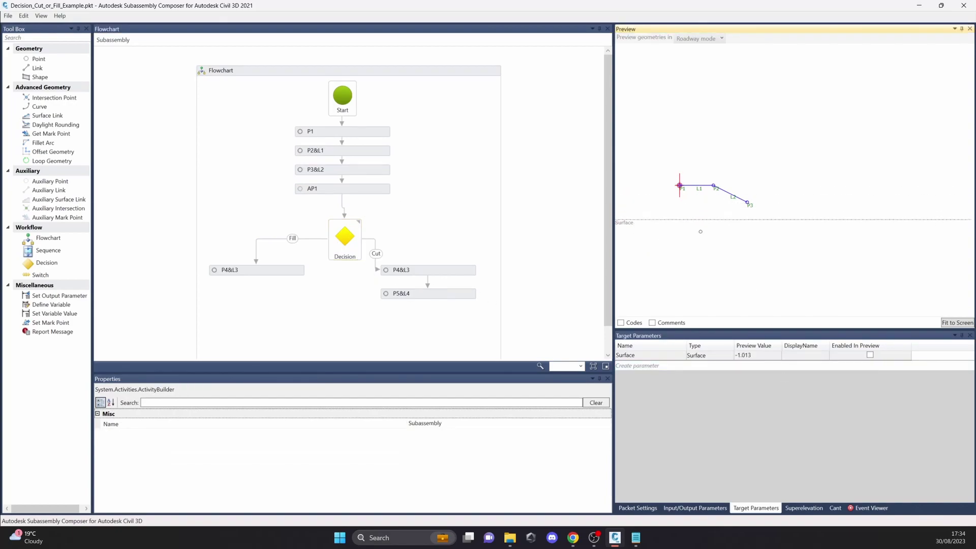
Discard the changes to the cut-or-fill sample and open the sample file Decision_Yes_No_Example.pkt.
left_click(8, 15)
left_click(18, 37)
left_click(526, 311)
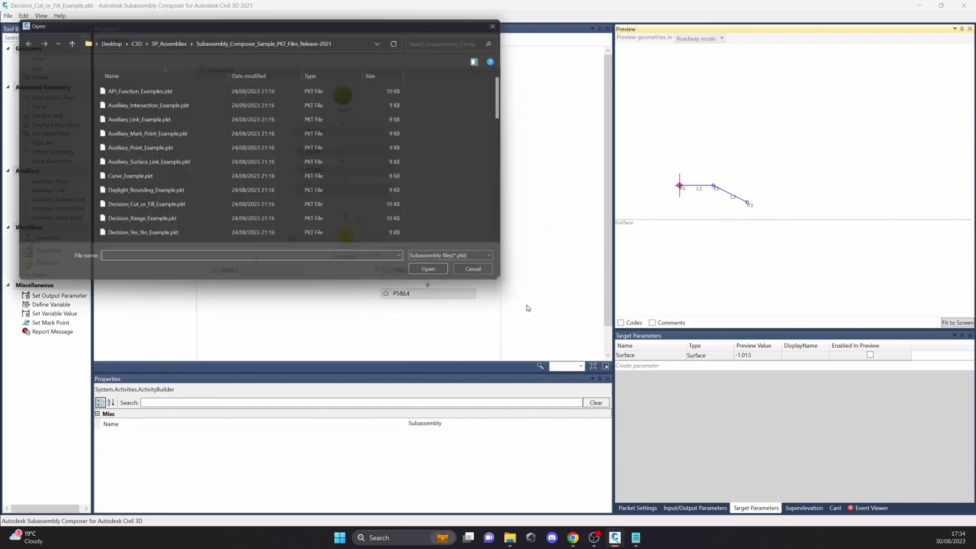
scroll(261, 174, "down", 1)
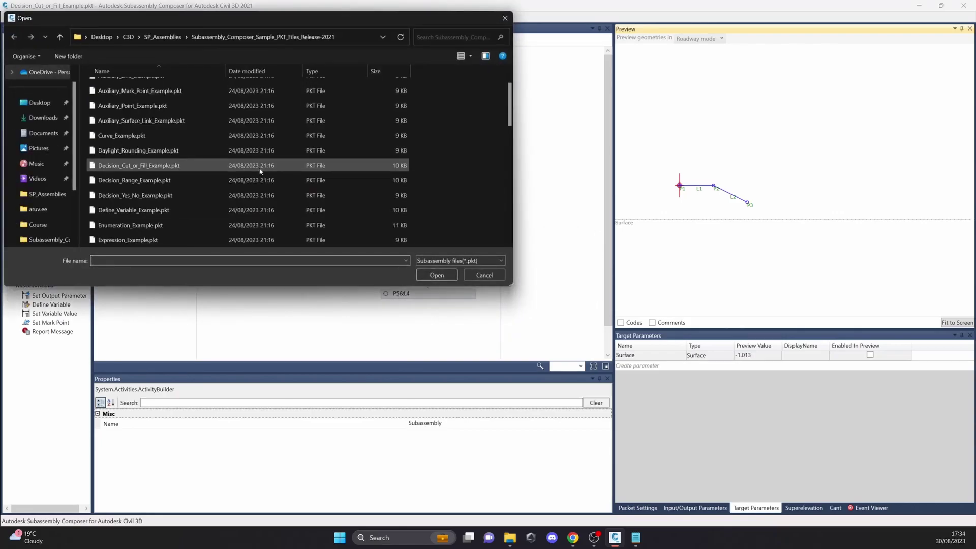
double_click(162, 195)
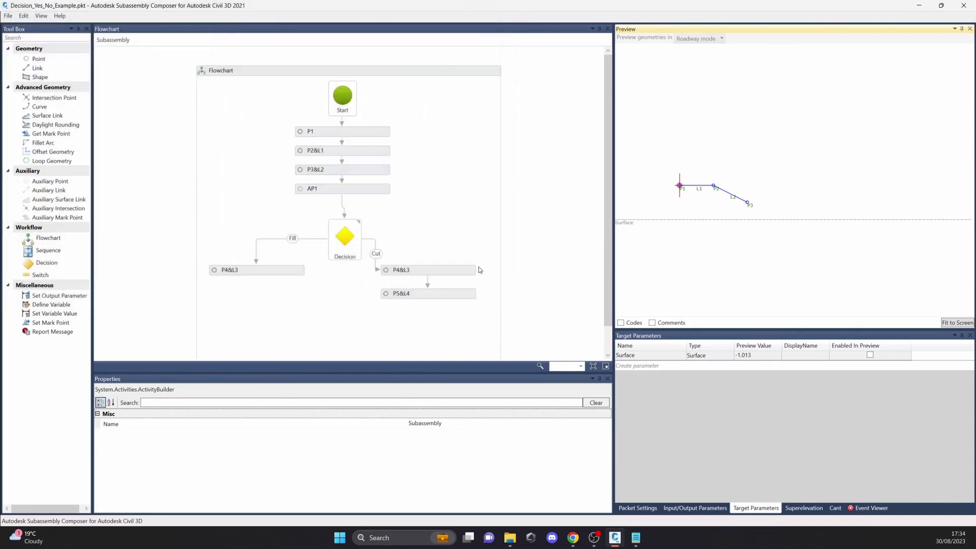
Inspect the Decision element's condition and the DrawShape input parameter's options, keeping its default value at No.
left_click(358, 254)
scroll(694, 277, "down", 2)
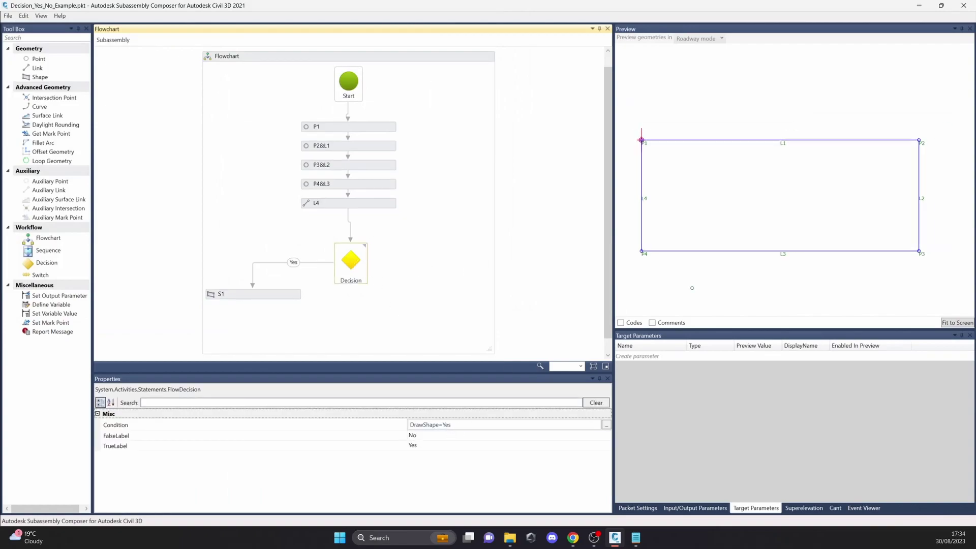
left_click(694, 507)
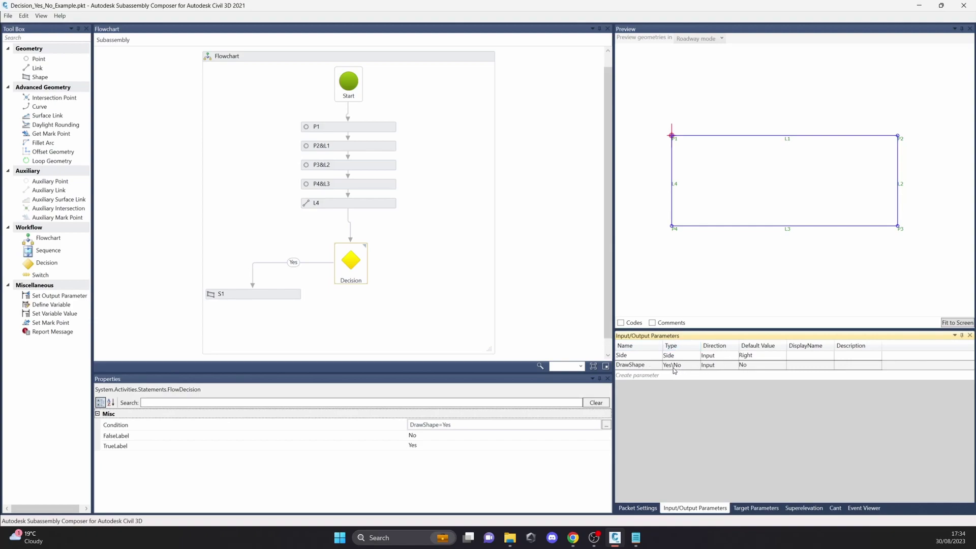
left_click(750, 365)
left_click(750, 366)
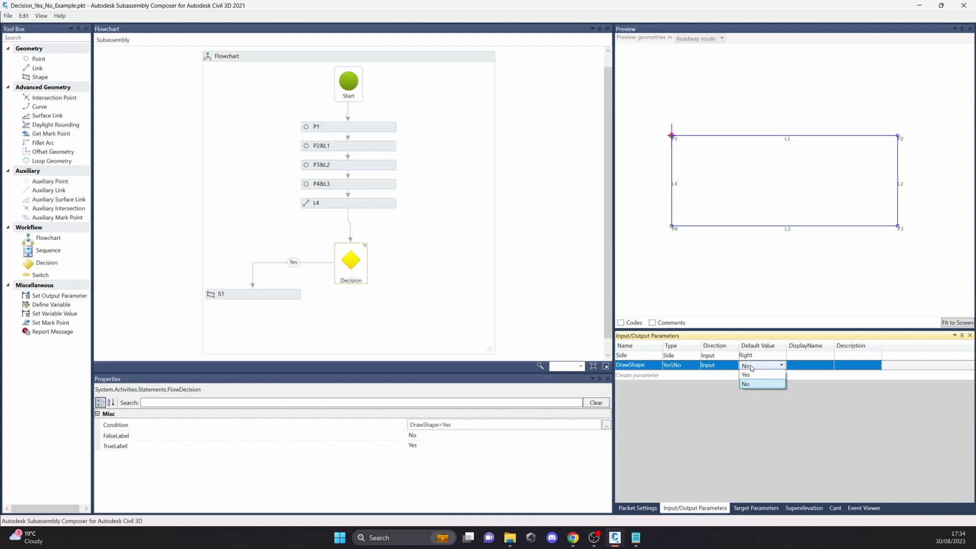
left_click(749, 384)
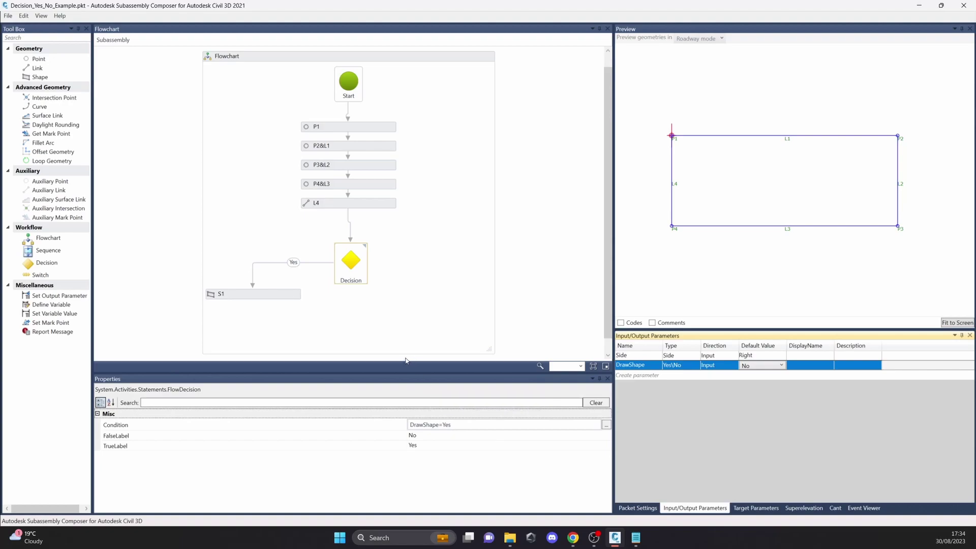
Examine the rectangle in the preview and inspect the flowchart elements P1, P2&L1, P3&L2 and L4 that build it.
left_click(663, 141)
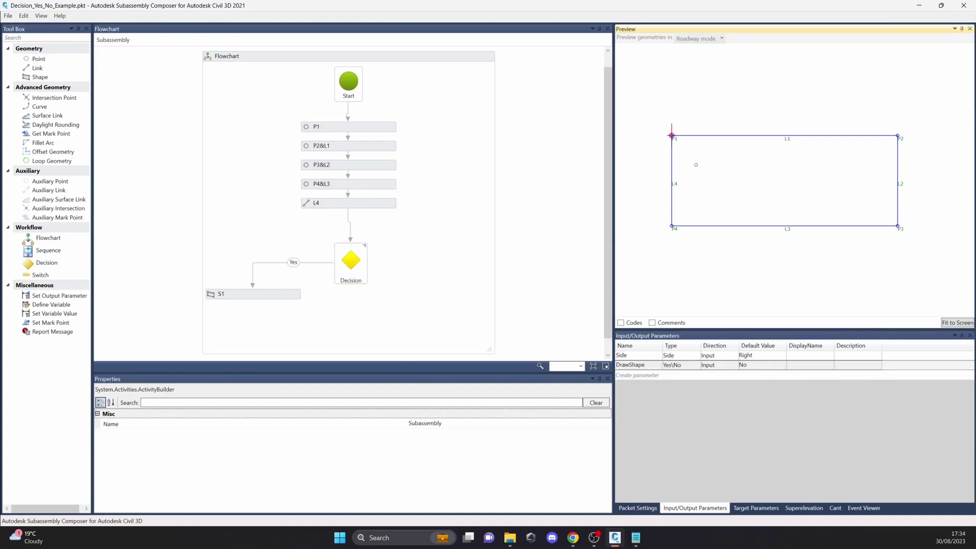
middle_click_drag(754, 217, 766, 211)
scroll(786, 170, "down", 4)
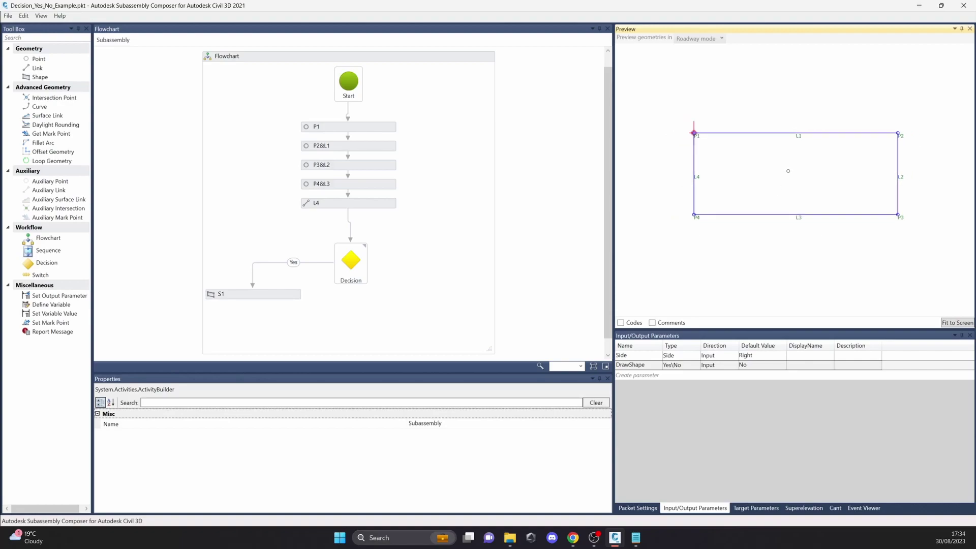
middle_click_drag(743, 142, 695, 202)
scroll(677, 195, "up", 3)
scroll(675, 188, "up", 1)
left_click(375, 131)
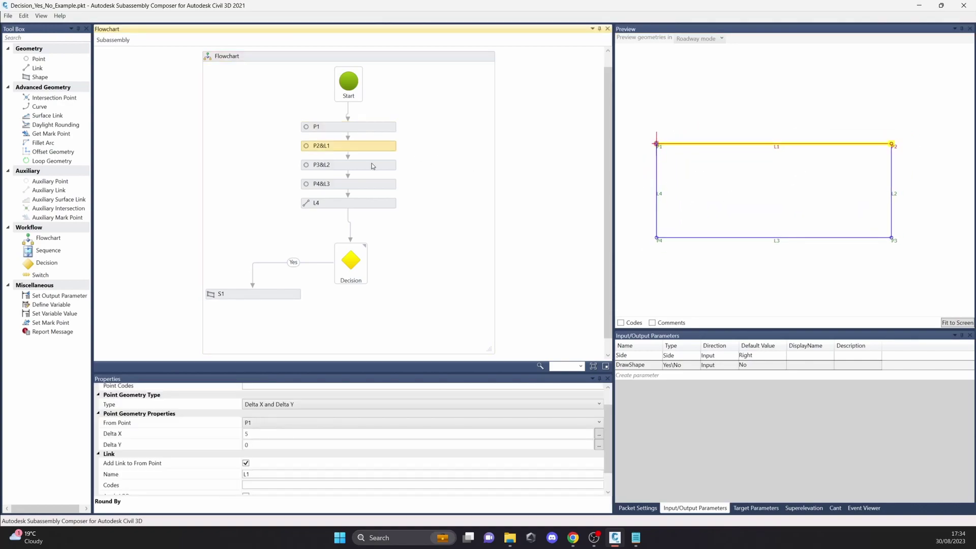
left_click(379, 203)
left_click(375, 163)
left_click(374, 146)
left_click(365, 125)
Set the default value of the DrawShape input parameter to Yes.
middle_click_drag(752, 285, 762, 253)
left_click(762, 365)
left_click(762, 365)
left_click(761, 377)
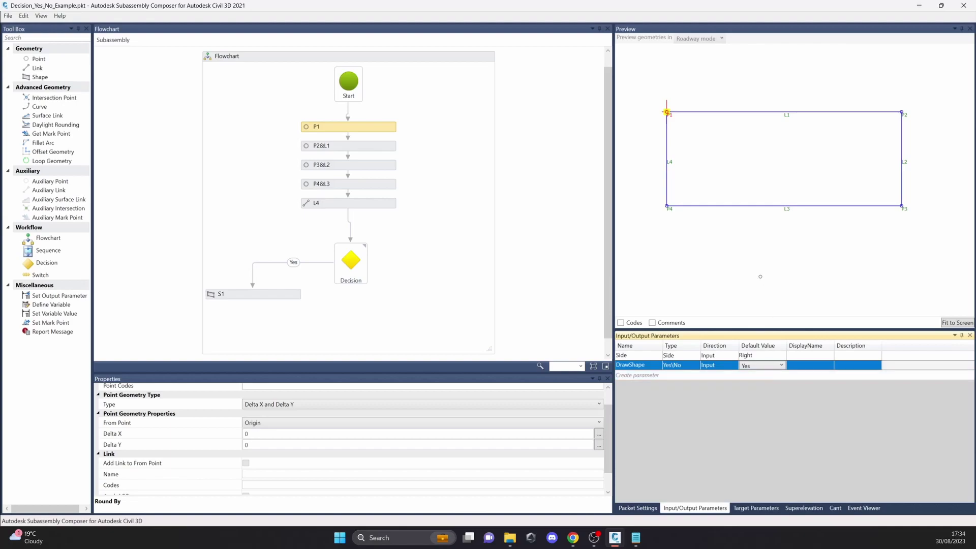
left_click(782, 263)
left_click(757, 367)
left_click(757, 366)
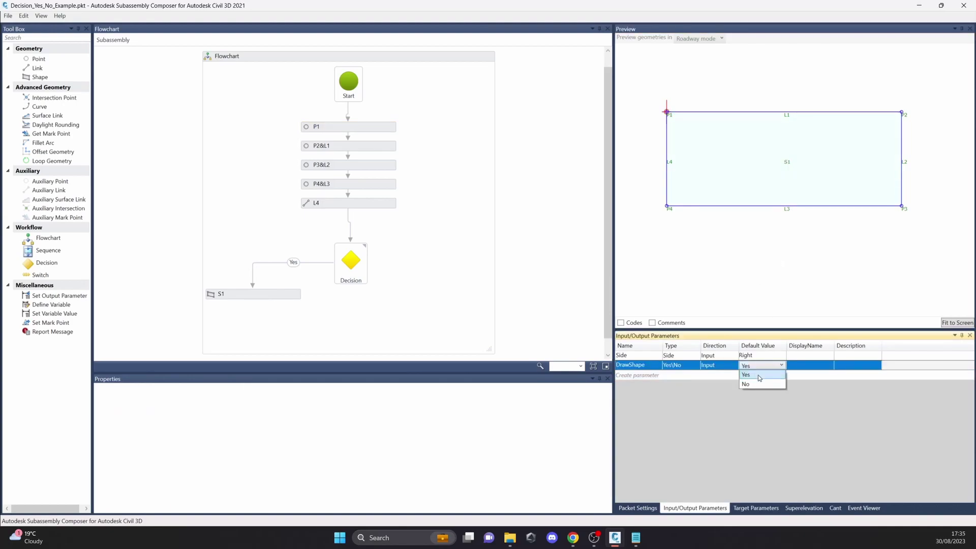
left_click(758, 375)
left_click(735, 282)
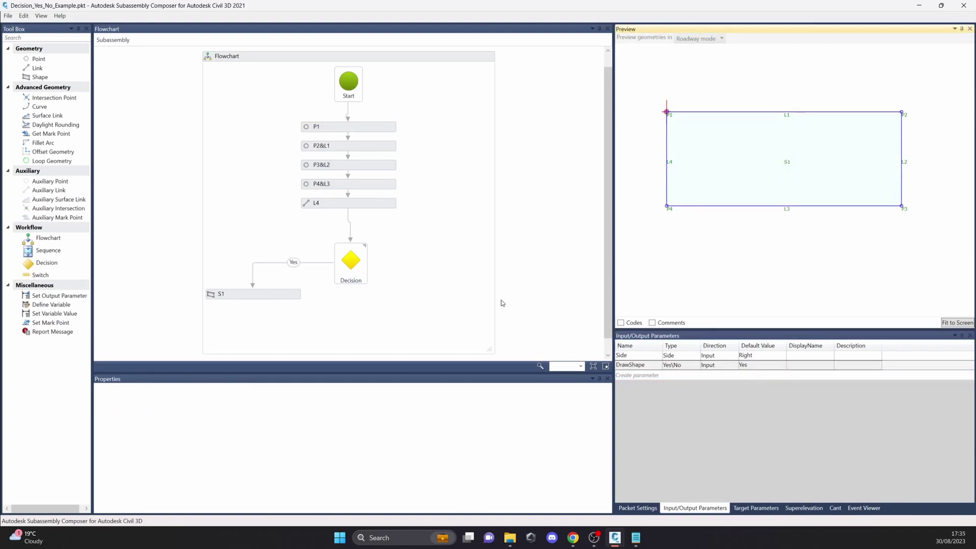
Inspect the Decision element's DrawShape=Yes condition and the links of shape S1 in the Yes branch.
left_click(347, 278)
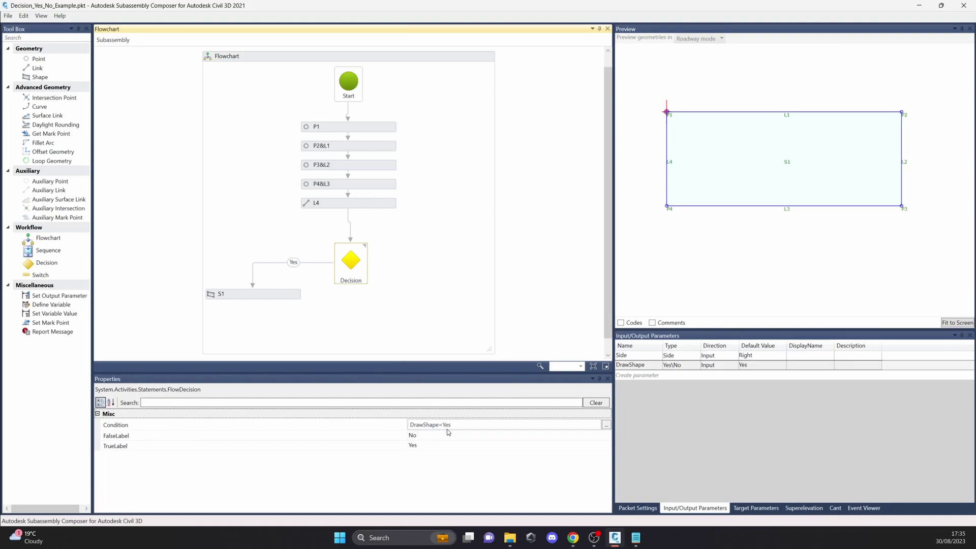
left_click(268, 295)
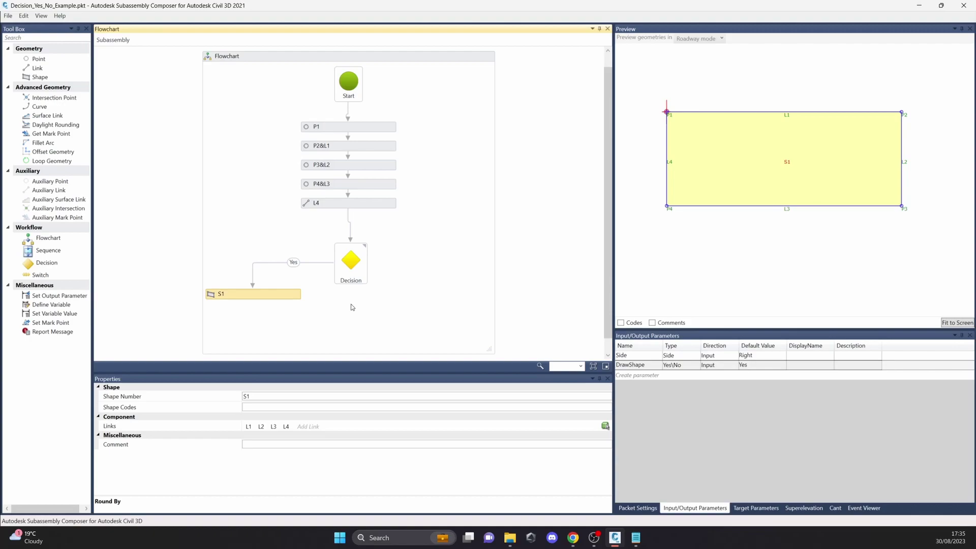
left_click(362, 278)
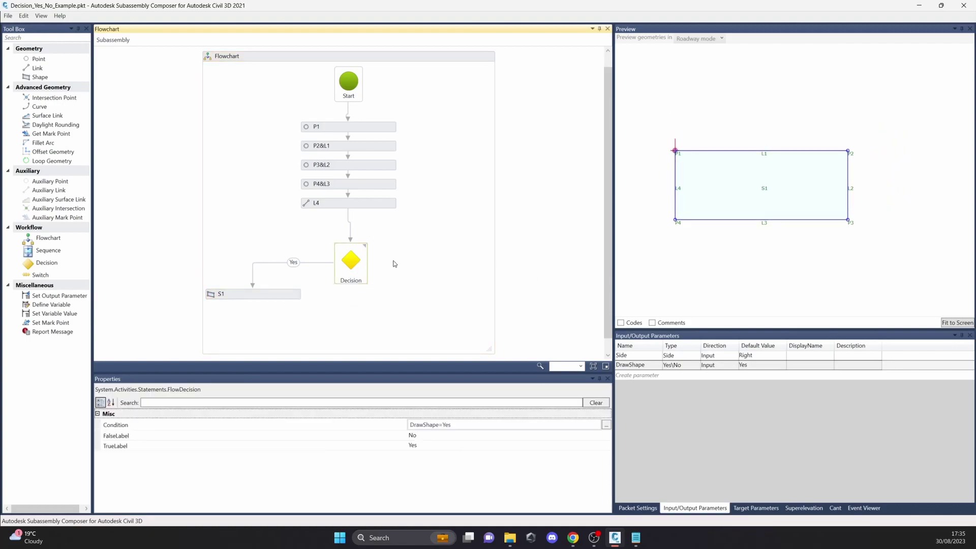
left_click(437, 425)
left_click_drag(455, 426, 401, 427)
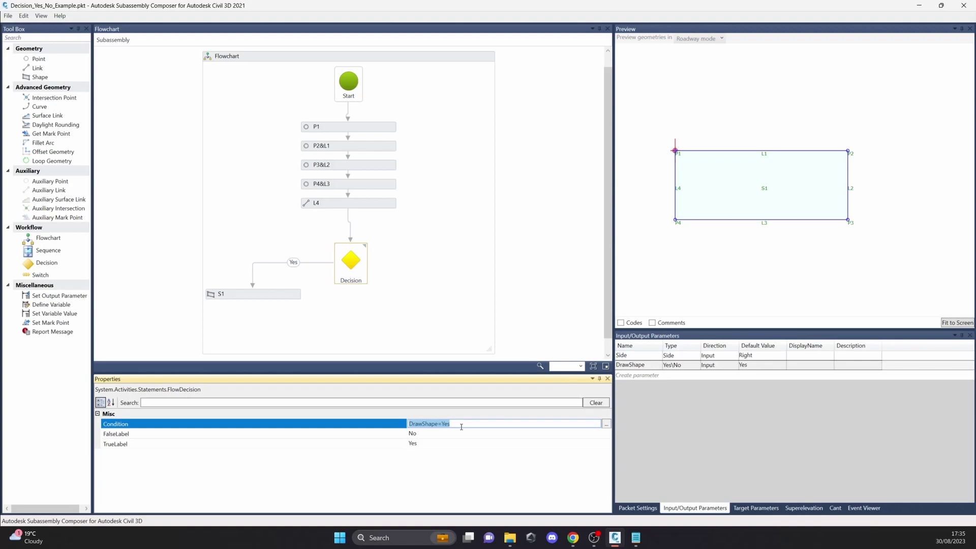
Discard the changes to the yes-or-no sample and reopen Decision_Yes_No_Example.pkt.
left_click(8, 16)
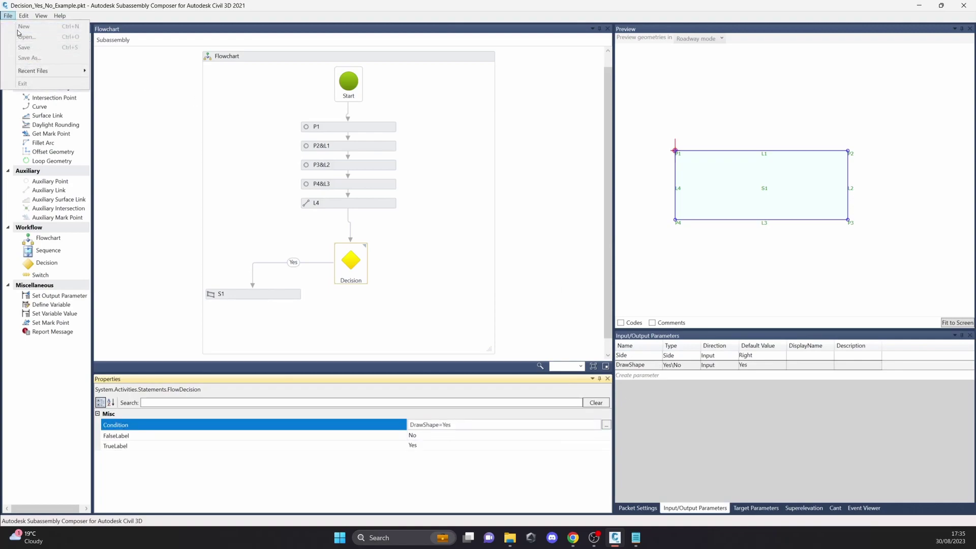
left_click(145, 114)
left_click(671, 224)
left_click(8, 16)
left_click(24, 37)
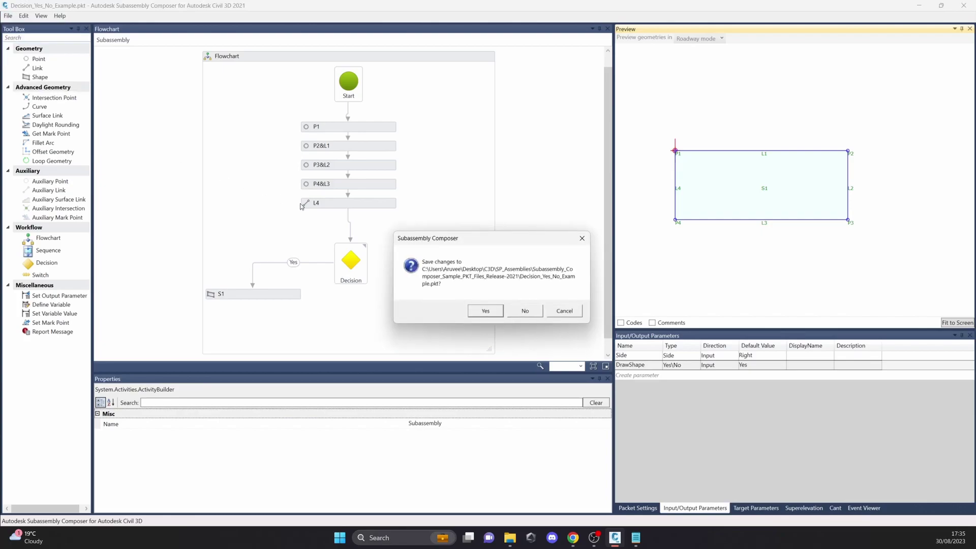
left_click(525, 310)
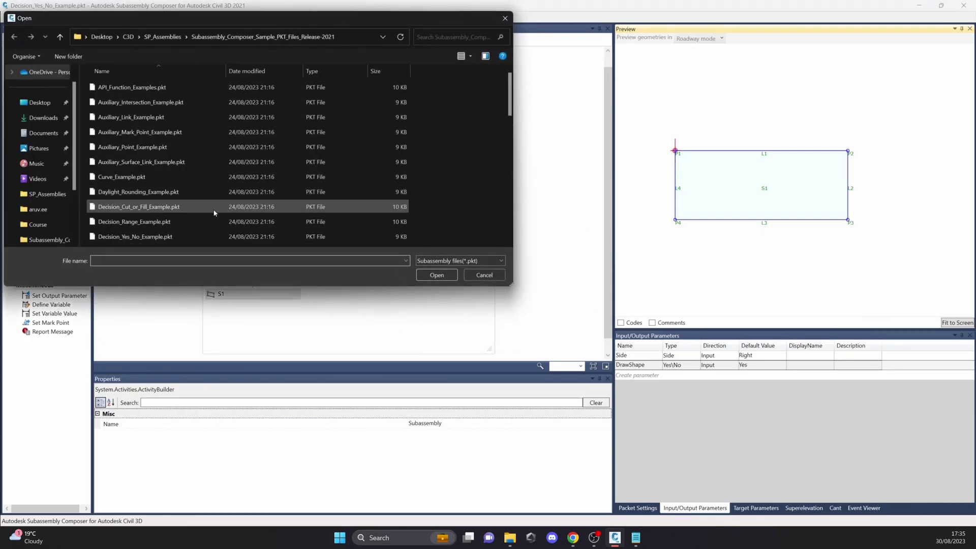
scroll(193, 211, "down", 1)
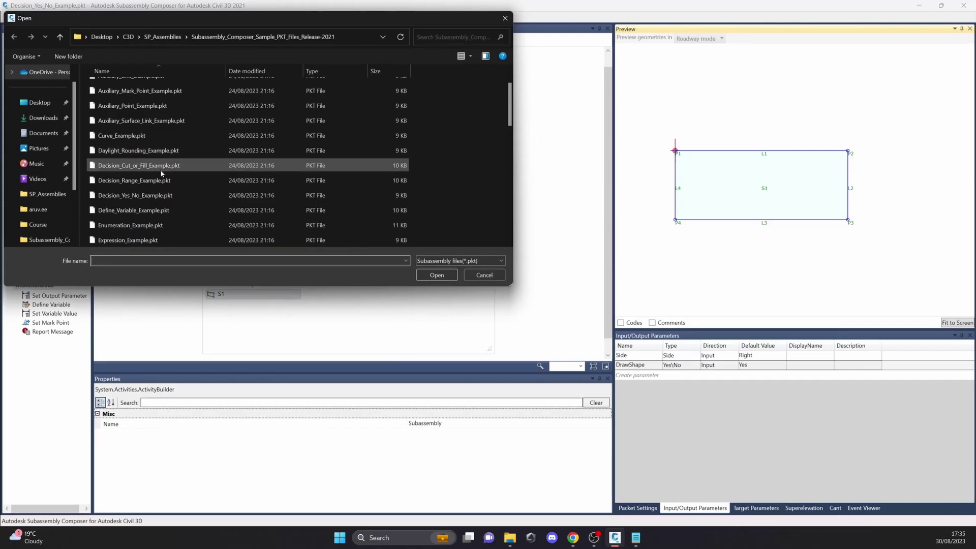
left_click(168, 197)
left_click(435, 275)
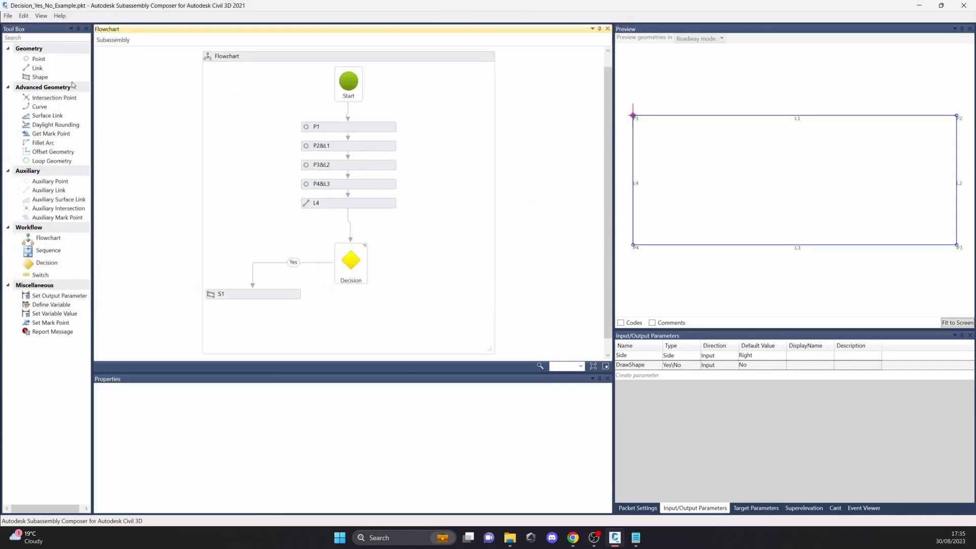
Browse the sample PKT files in Subassembly_Composer_Sample_PKT_Files_Release-2021 for another example to open.
left_click(8, 16)
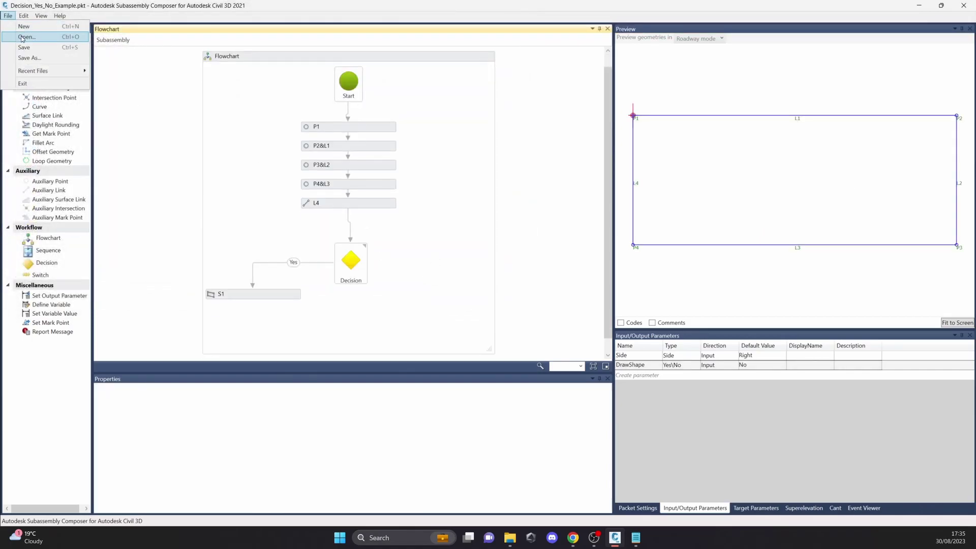
left_click(21, 38)
scroll(249, 199, "down", 2)
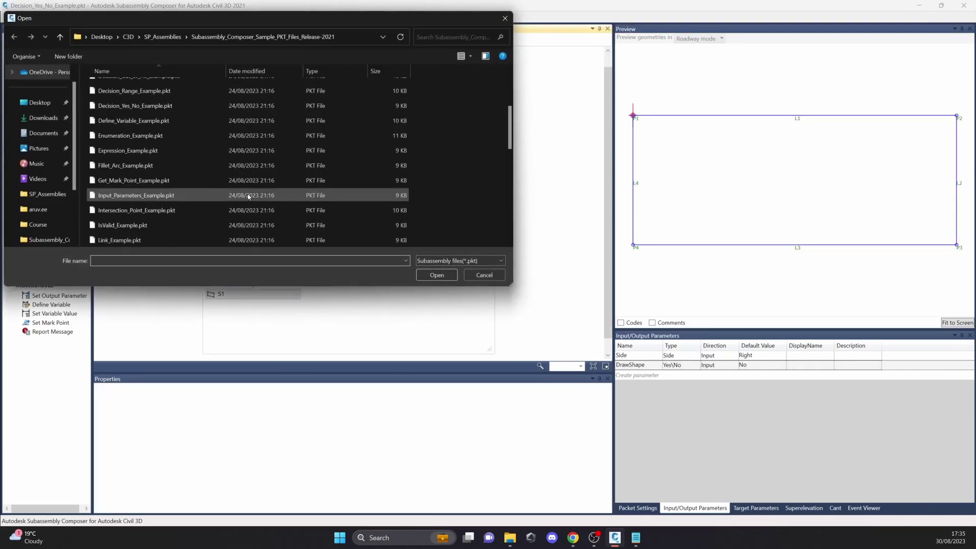
scroll(249, 165, "up", 1)
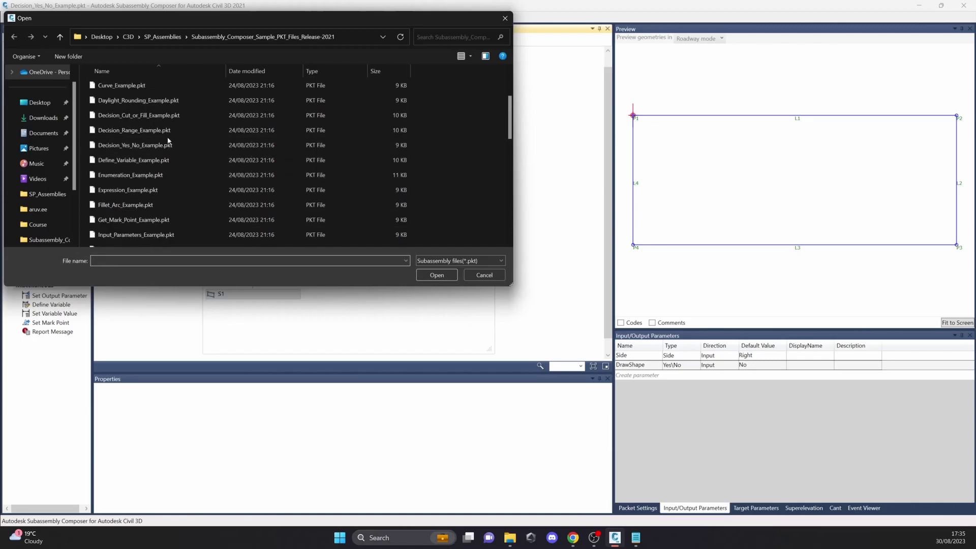